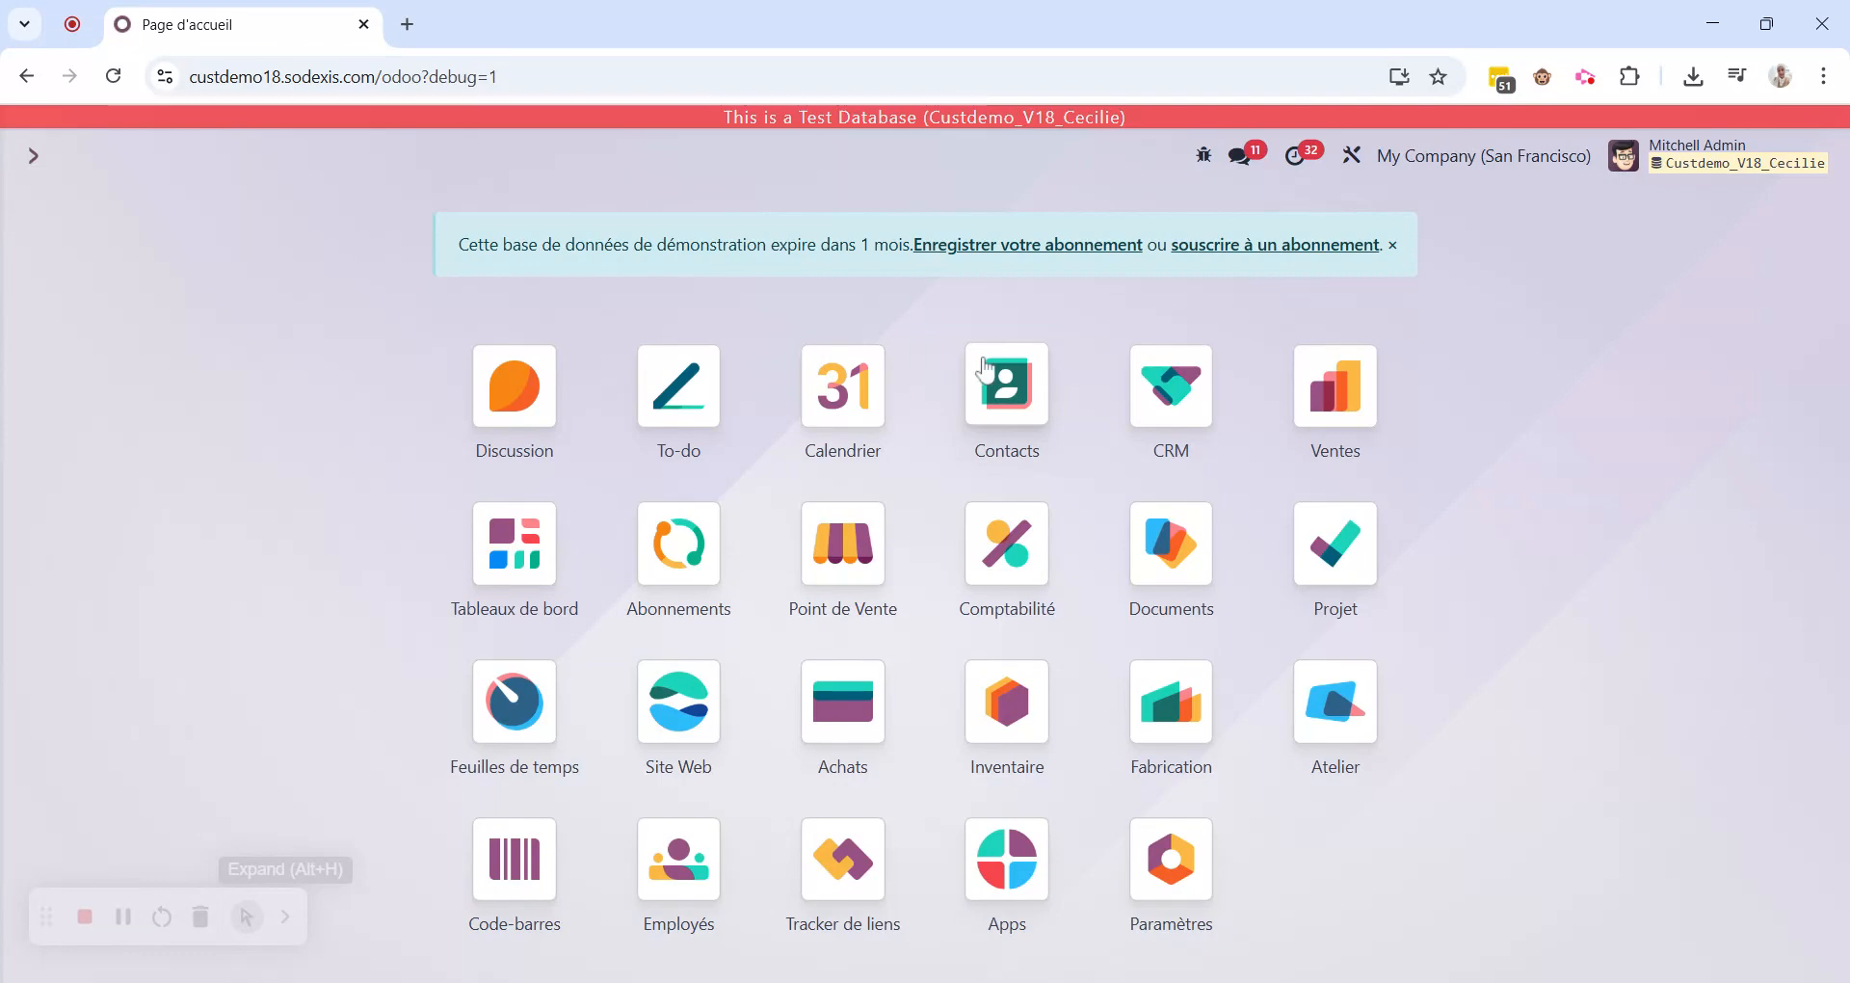
# View all records in Contacts and the customer list (Clients) under the Ventes app's orders.
pyautogui.click(1019, 401)
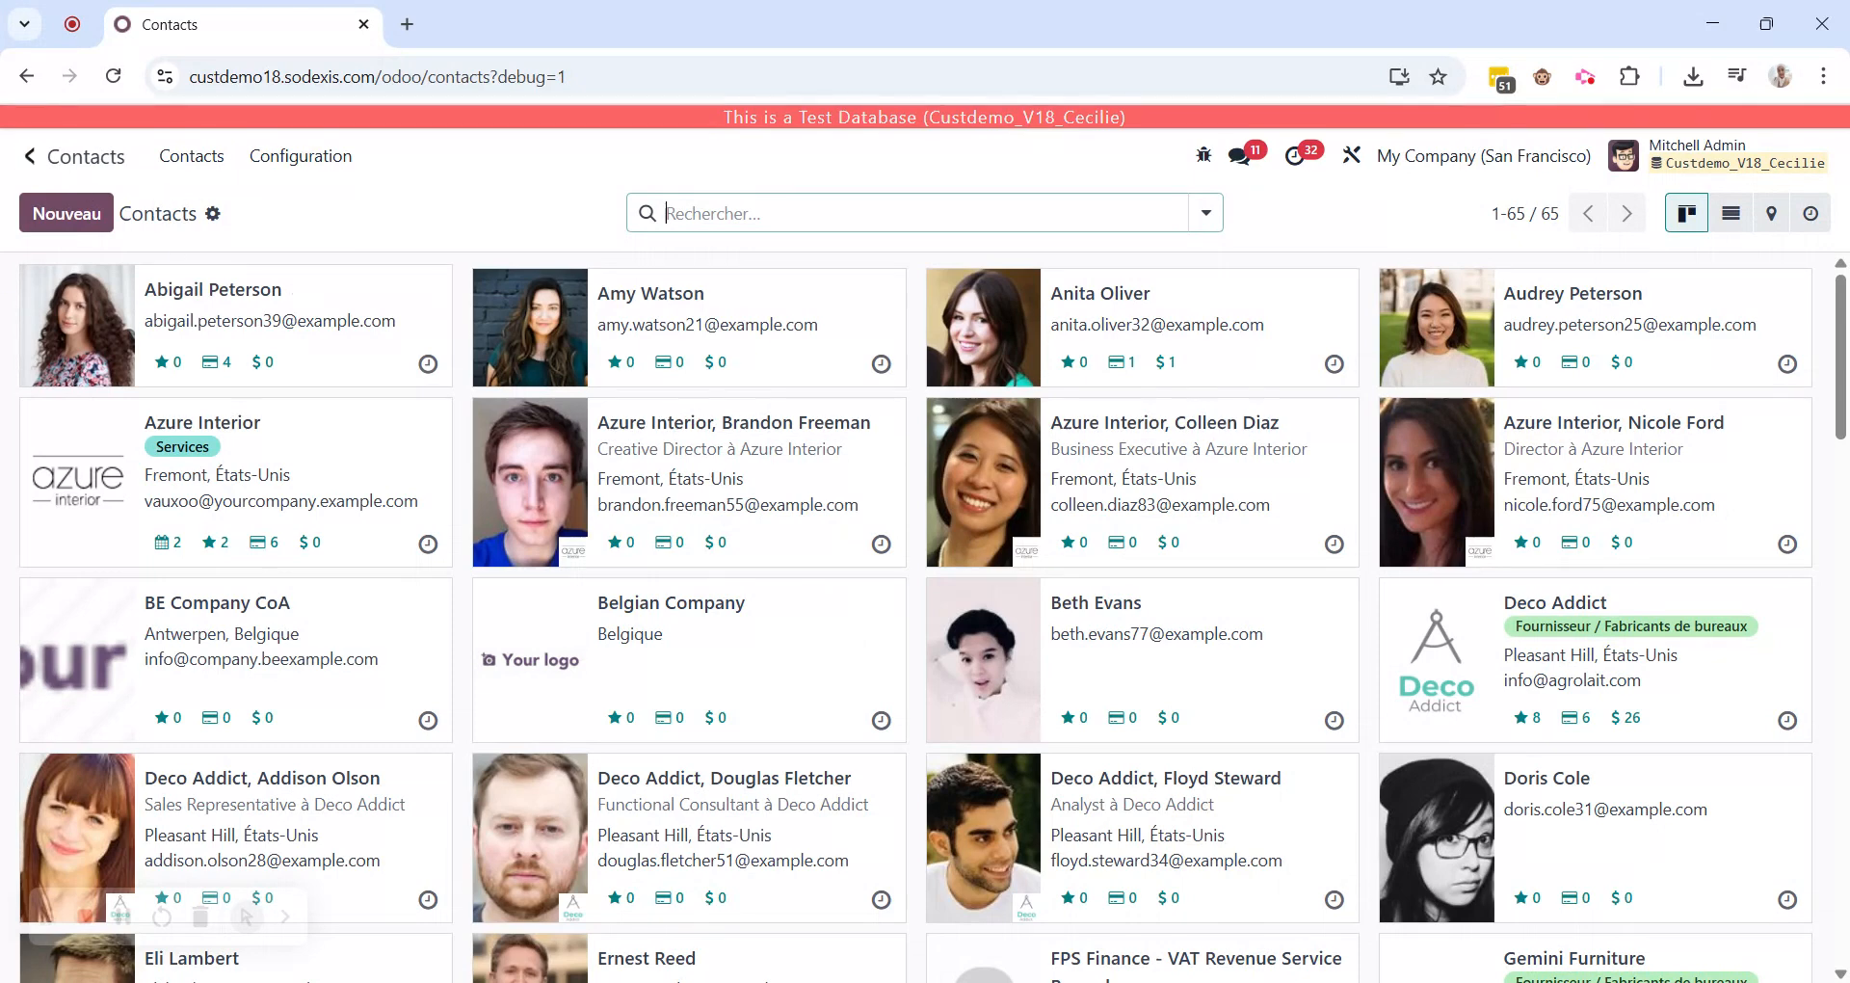
pyautogui.click(31, 157)
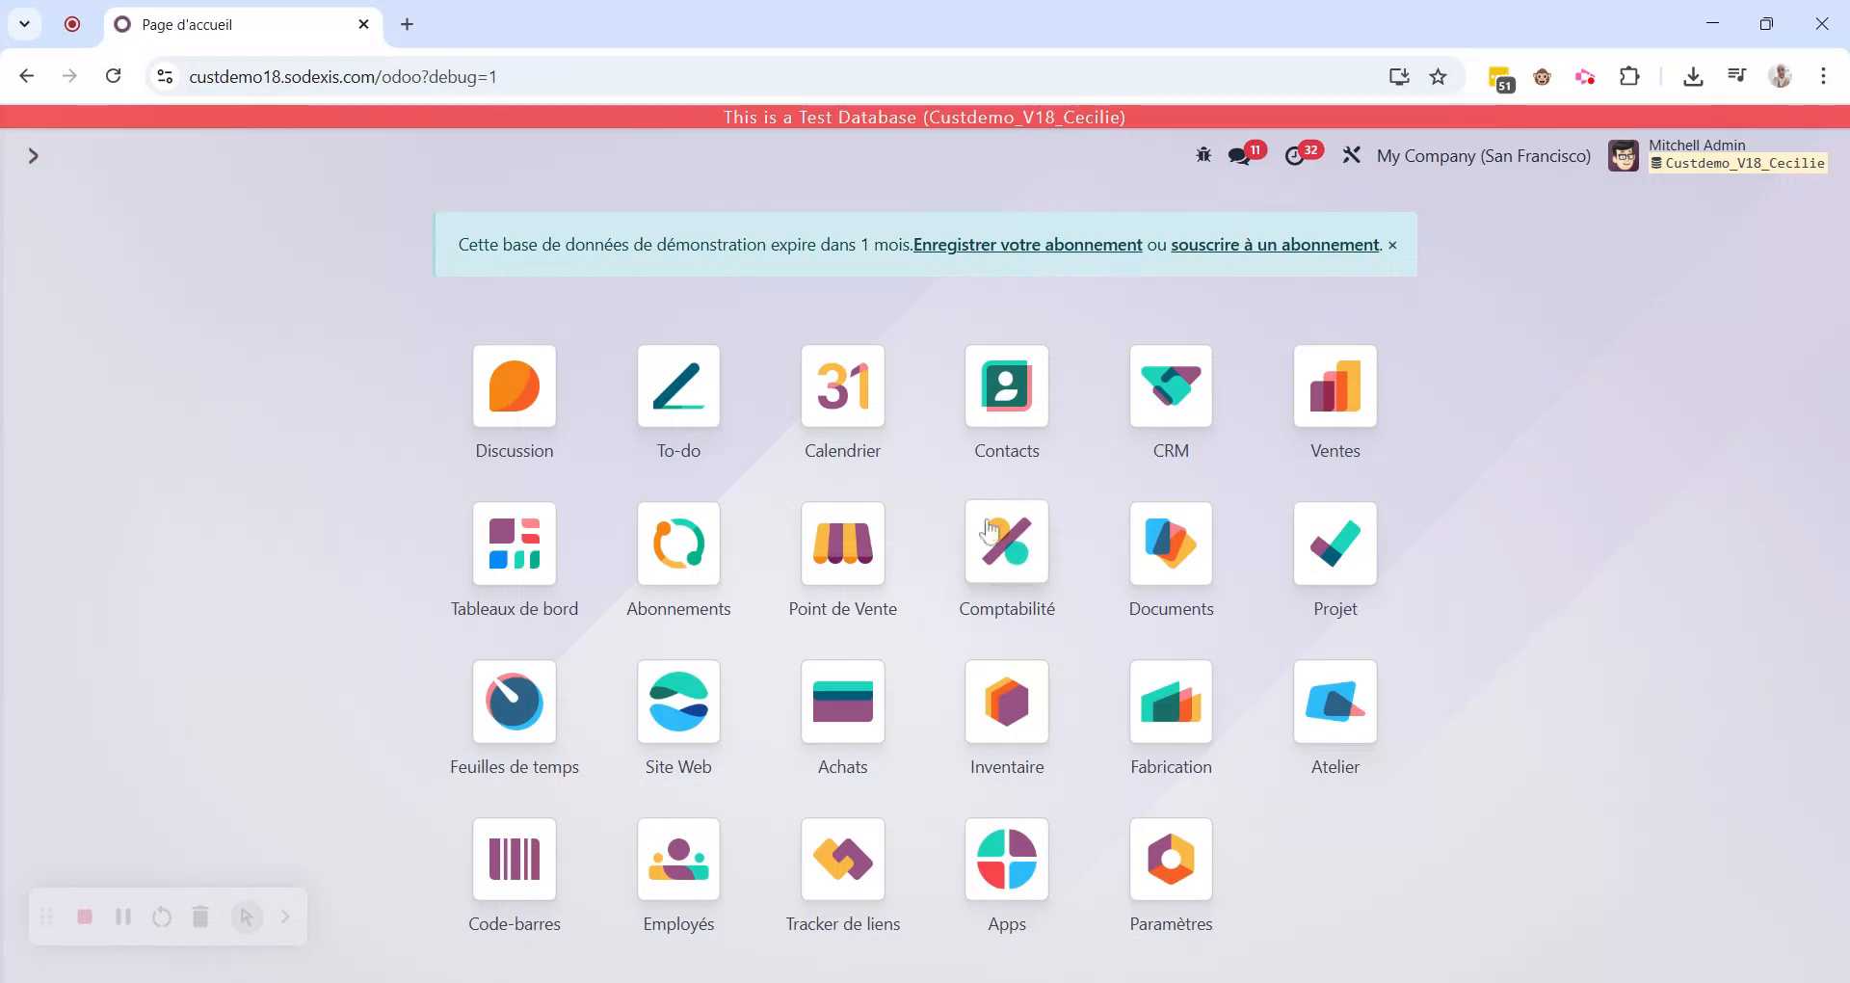
pyautogui.click(1368, 406)
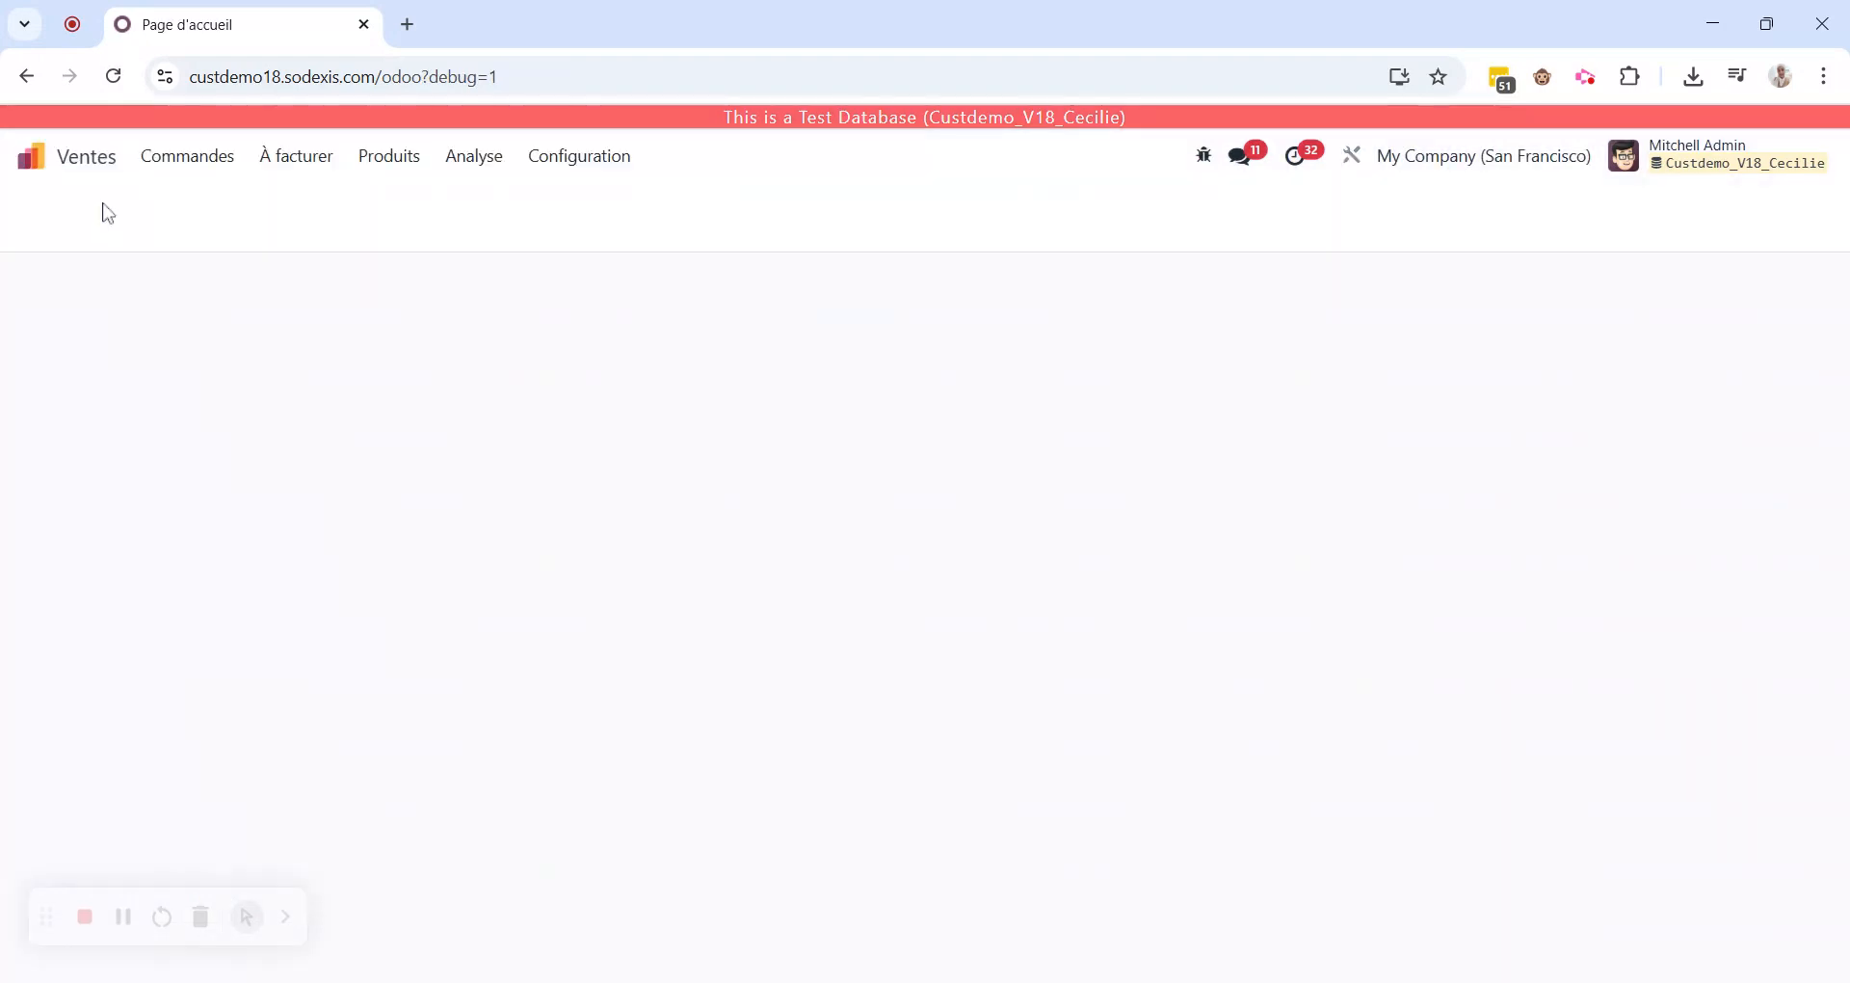
pyautogui.click(187, 164)
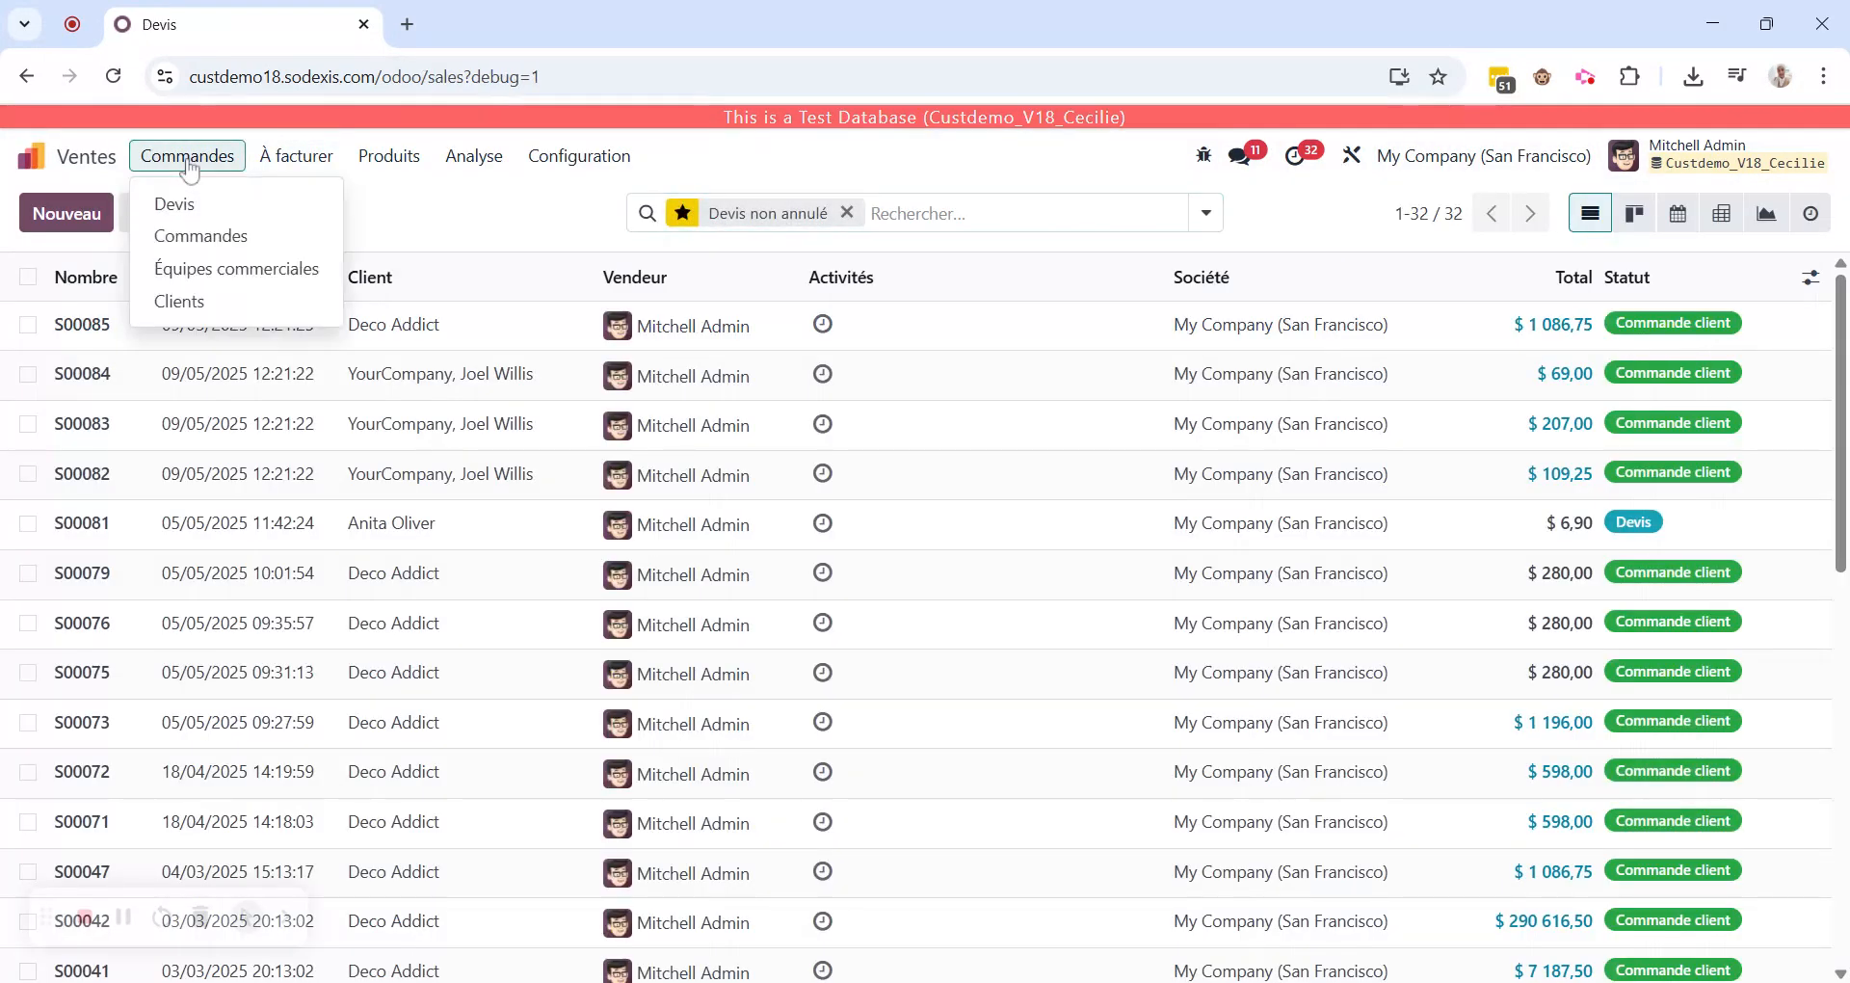
pyautogui.click(183, 302)
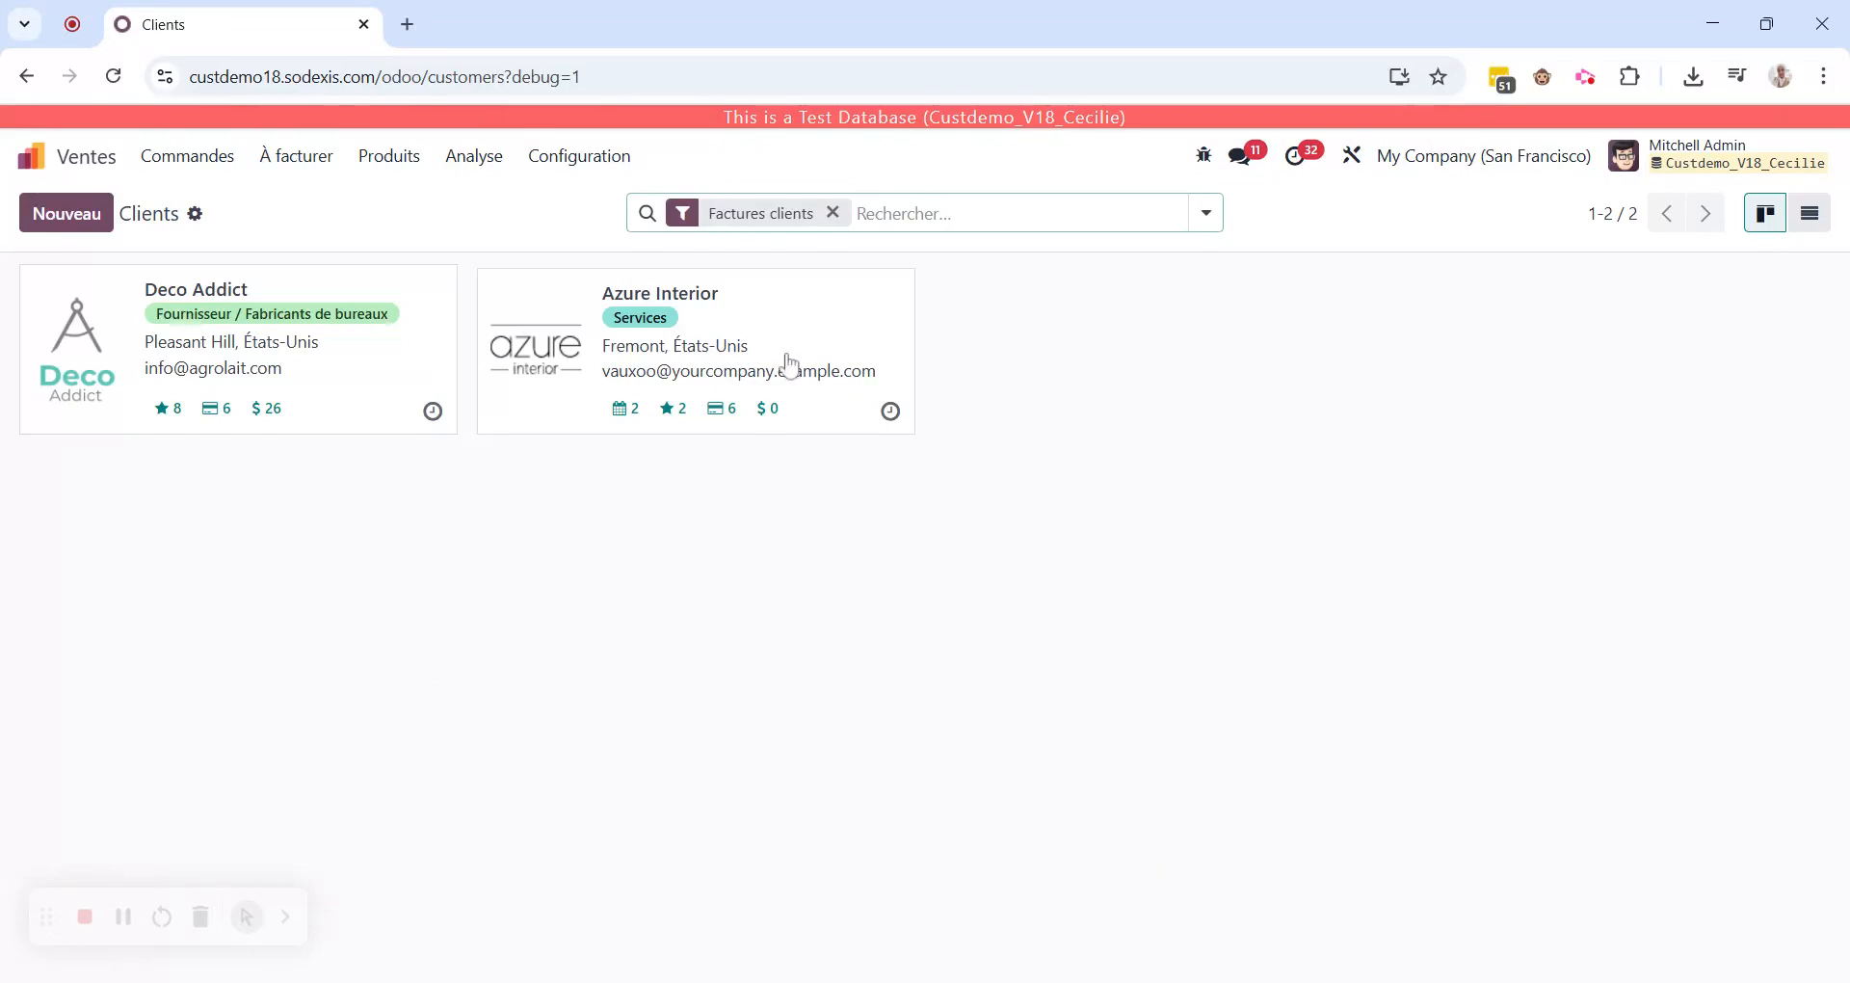
# Open the vendor list (Fournisseurs) from the orders in the Achats app.
pyautogui.click(31, 159)
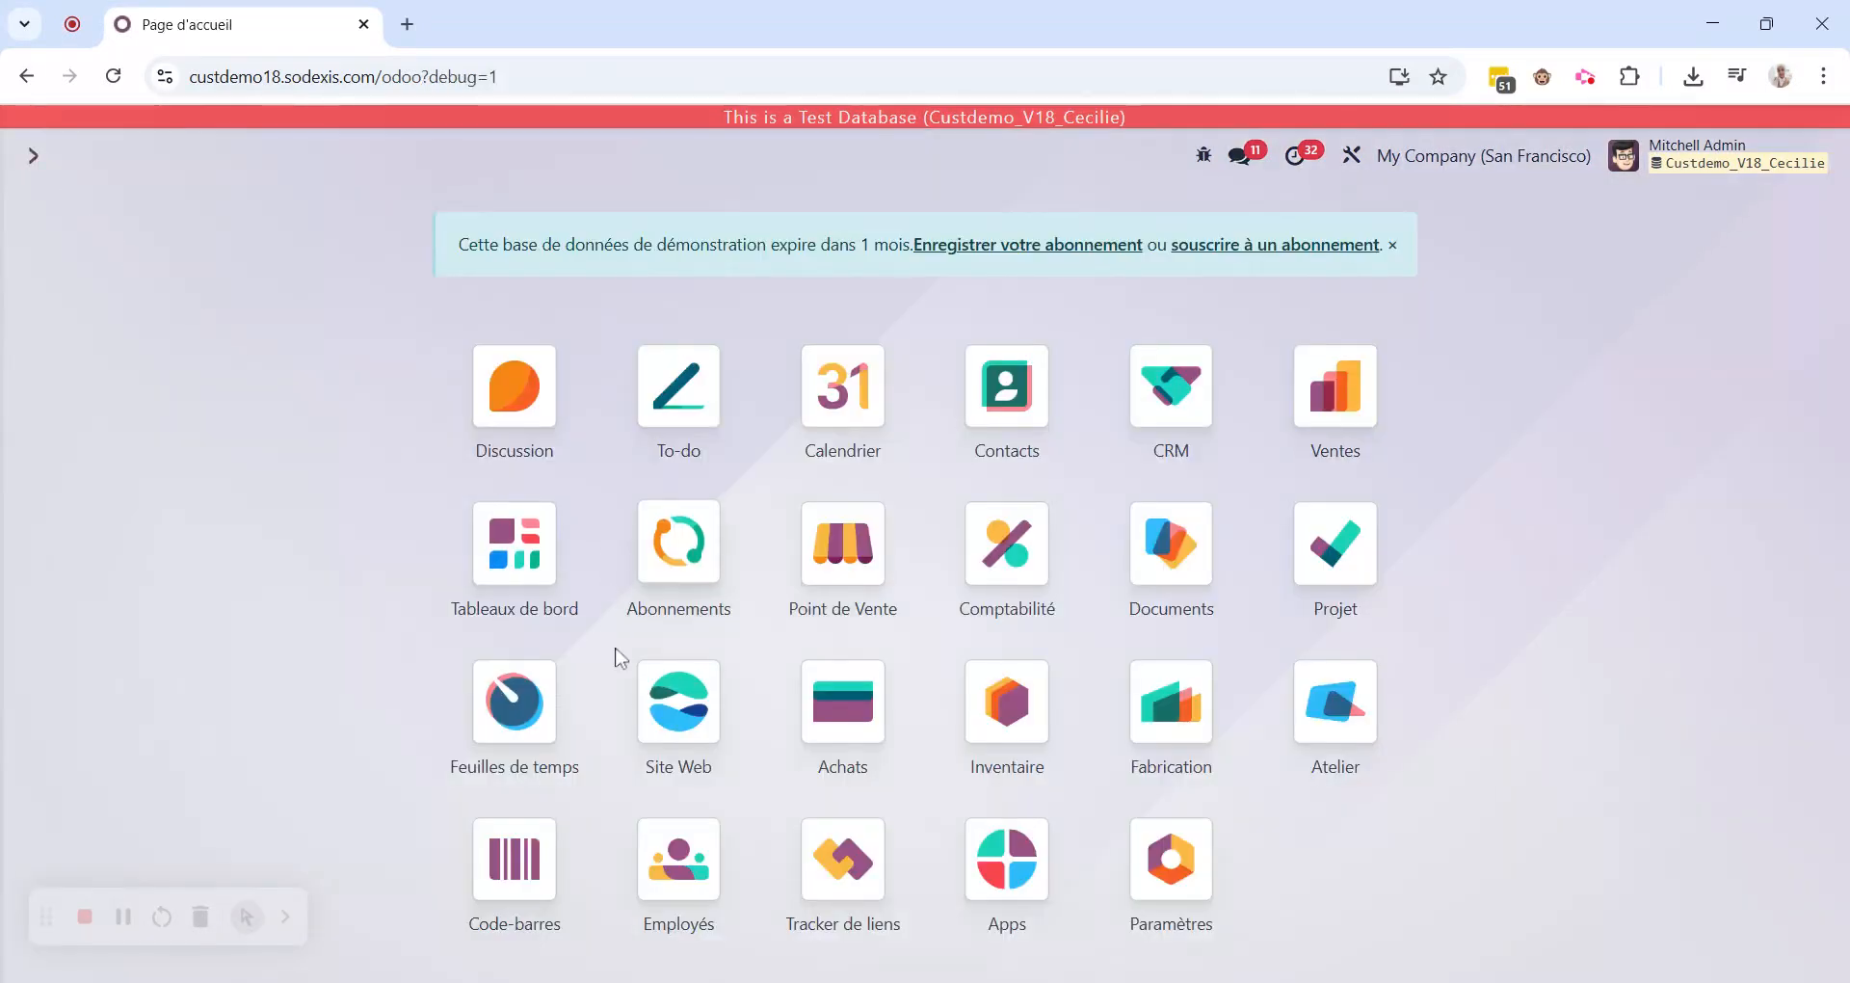
pyautogui.click(841, 706)
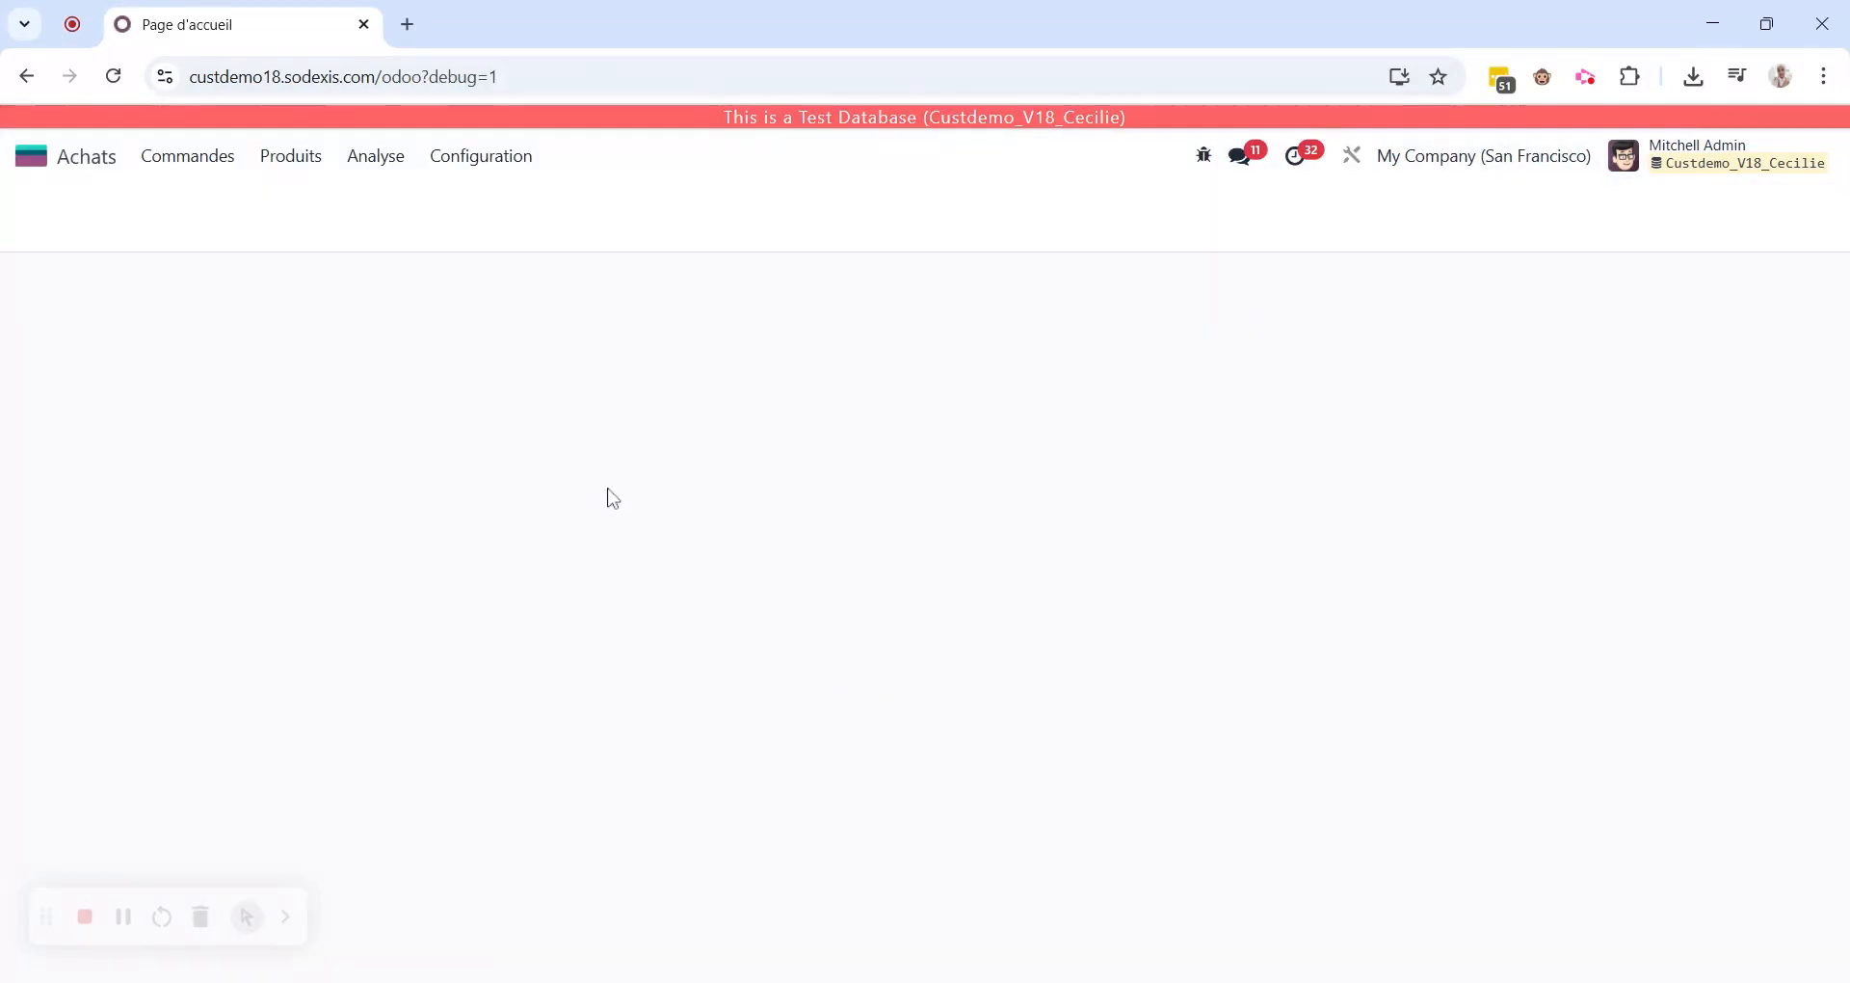
pyautogui.click(198, 160)
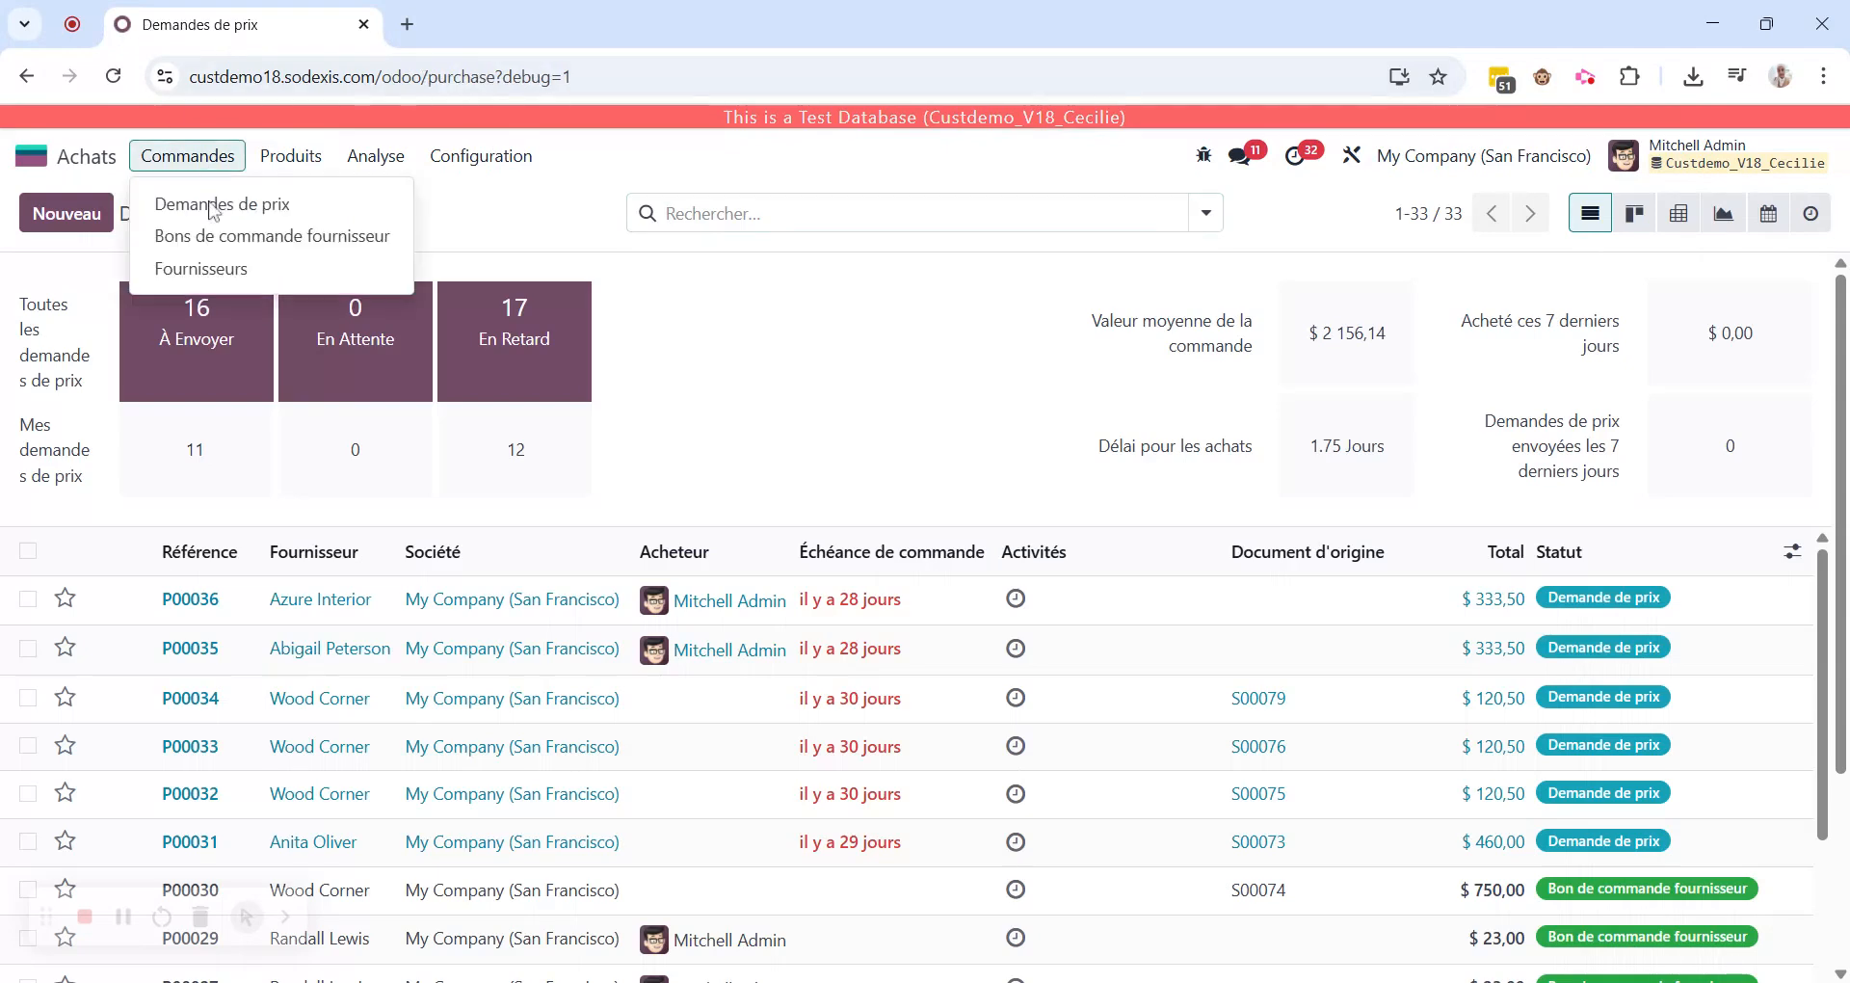
pyautogui.click(221, 273)
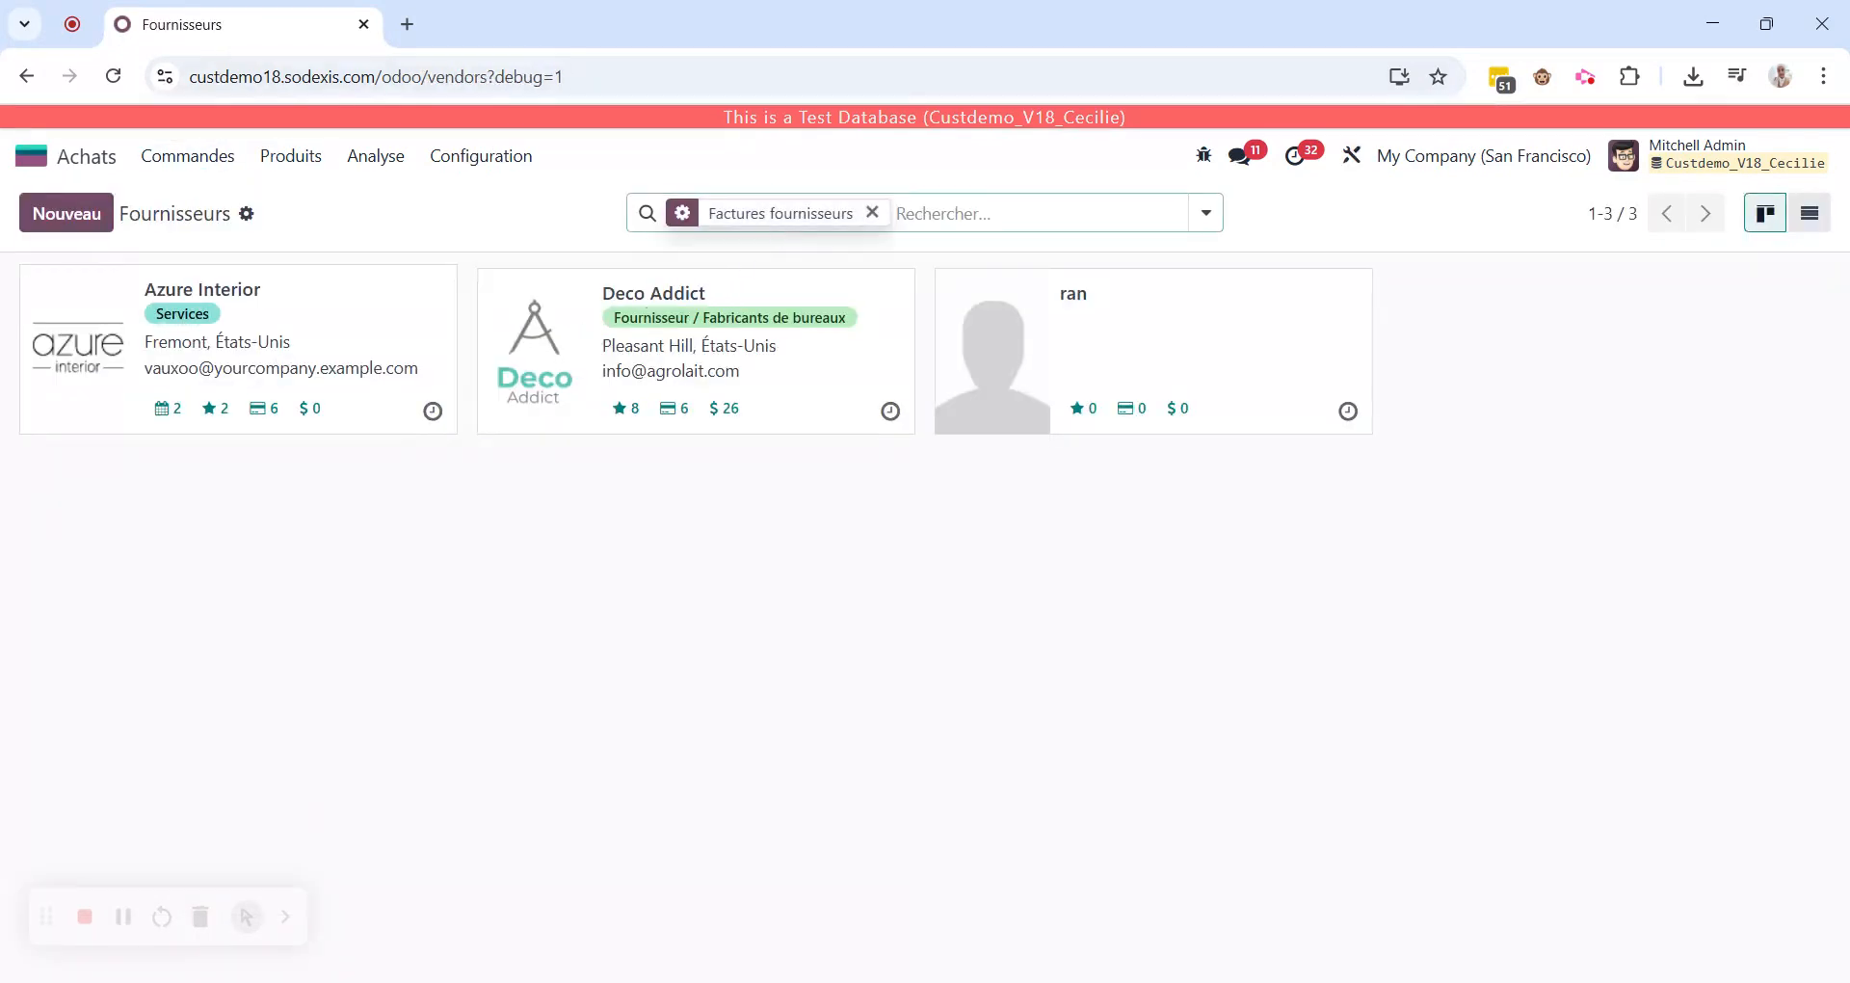
# Browse the vendor list without the Factures fournisseurs filter and reopen it with the default filter restored.
pyautogui.click(872, 213)
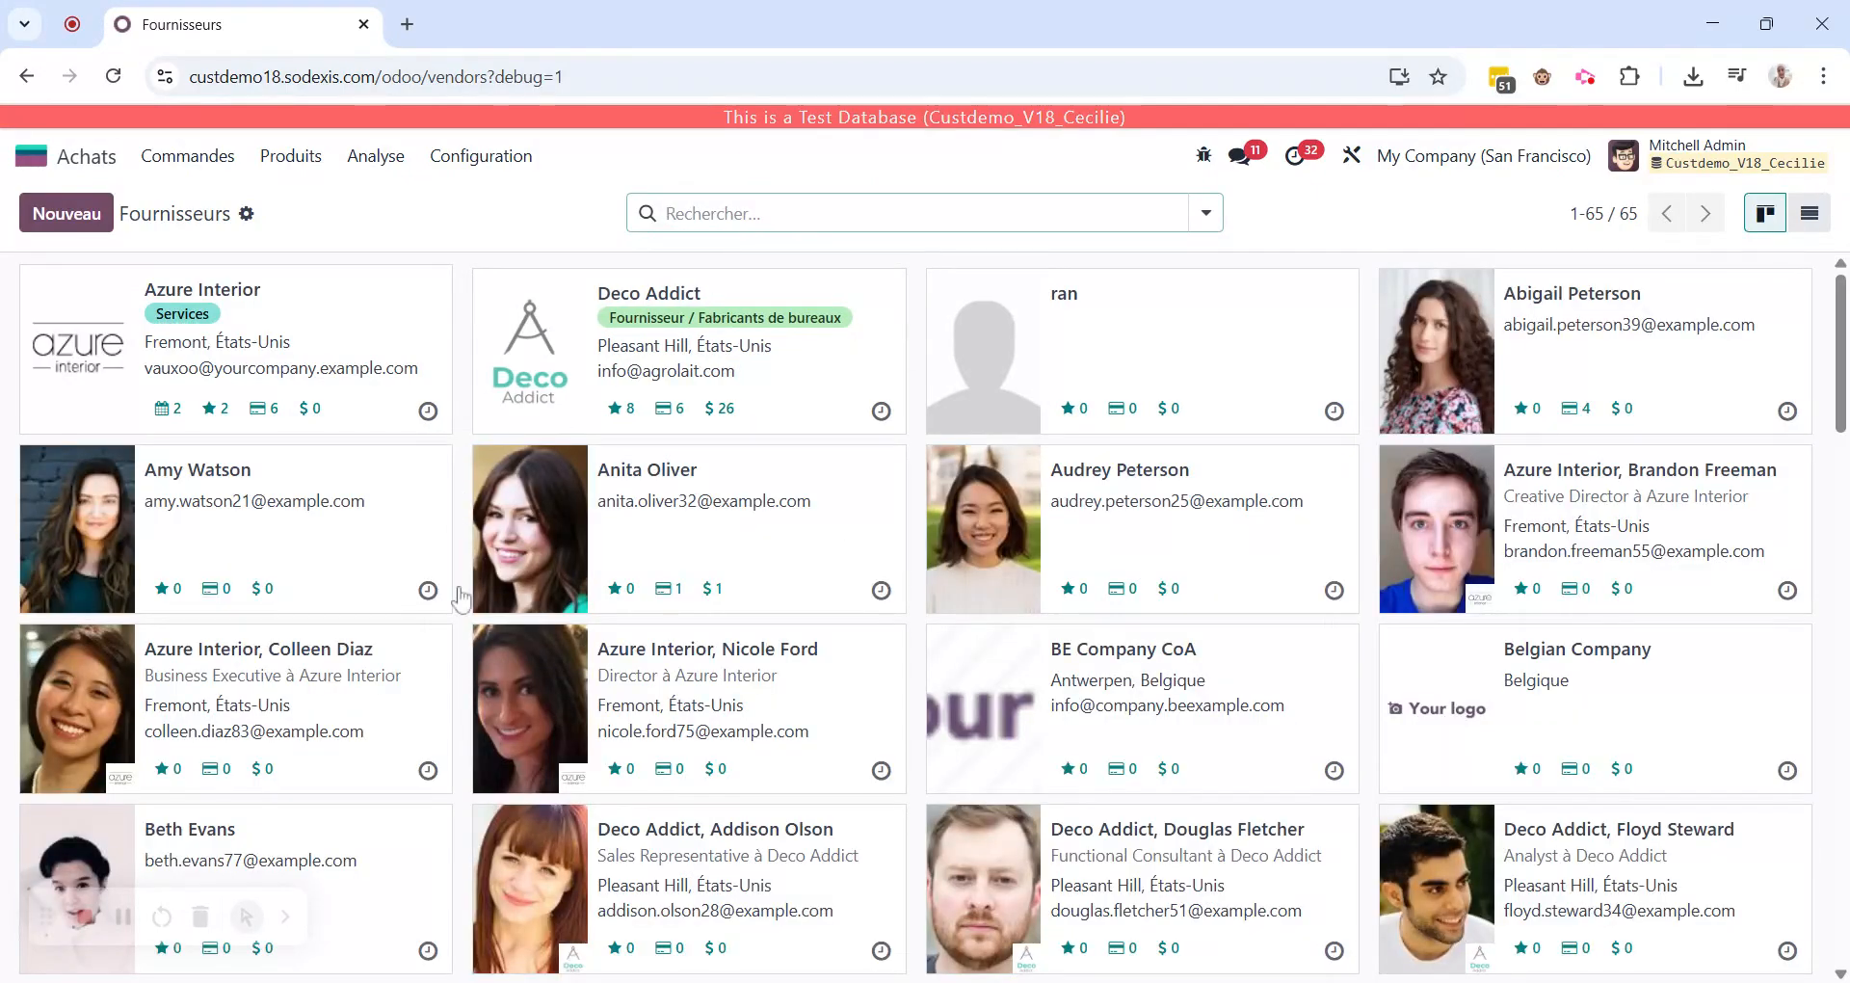
pyautogui.scroll(-8, 784, 575)
pyautogui.scroll(-5, 814, 579)
pyautogui.scroll(15, 814, 578)
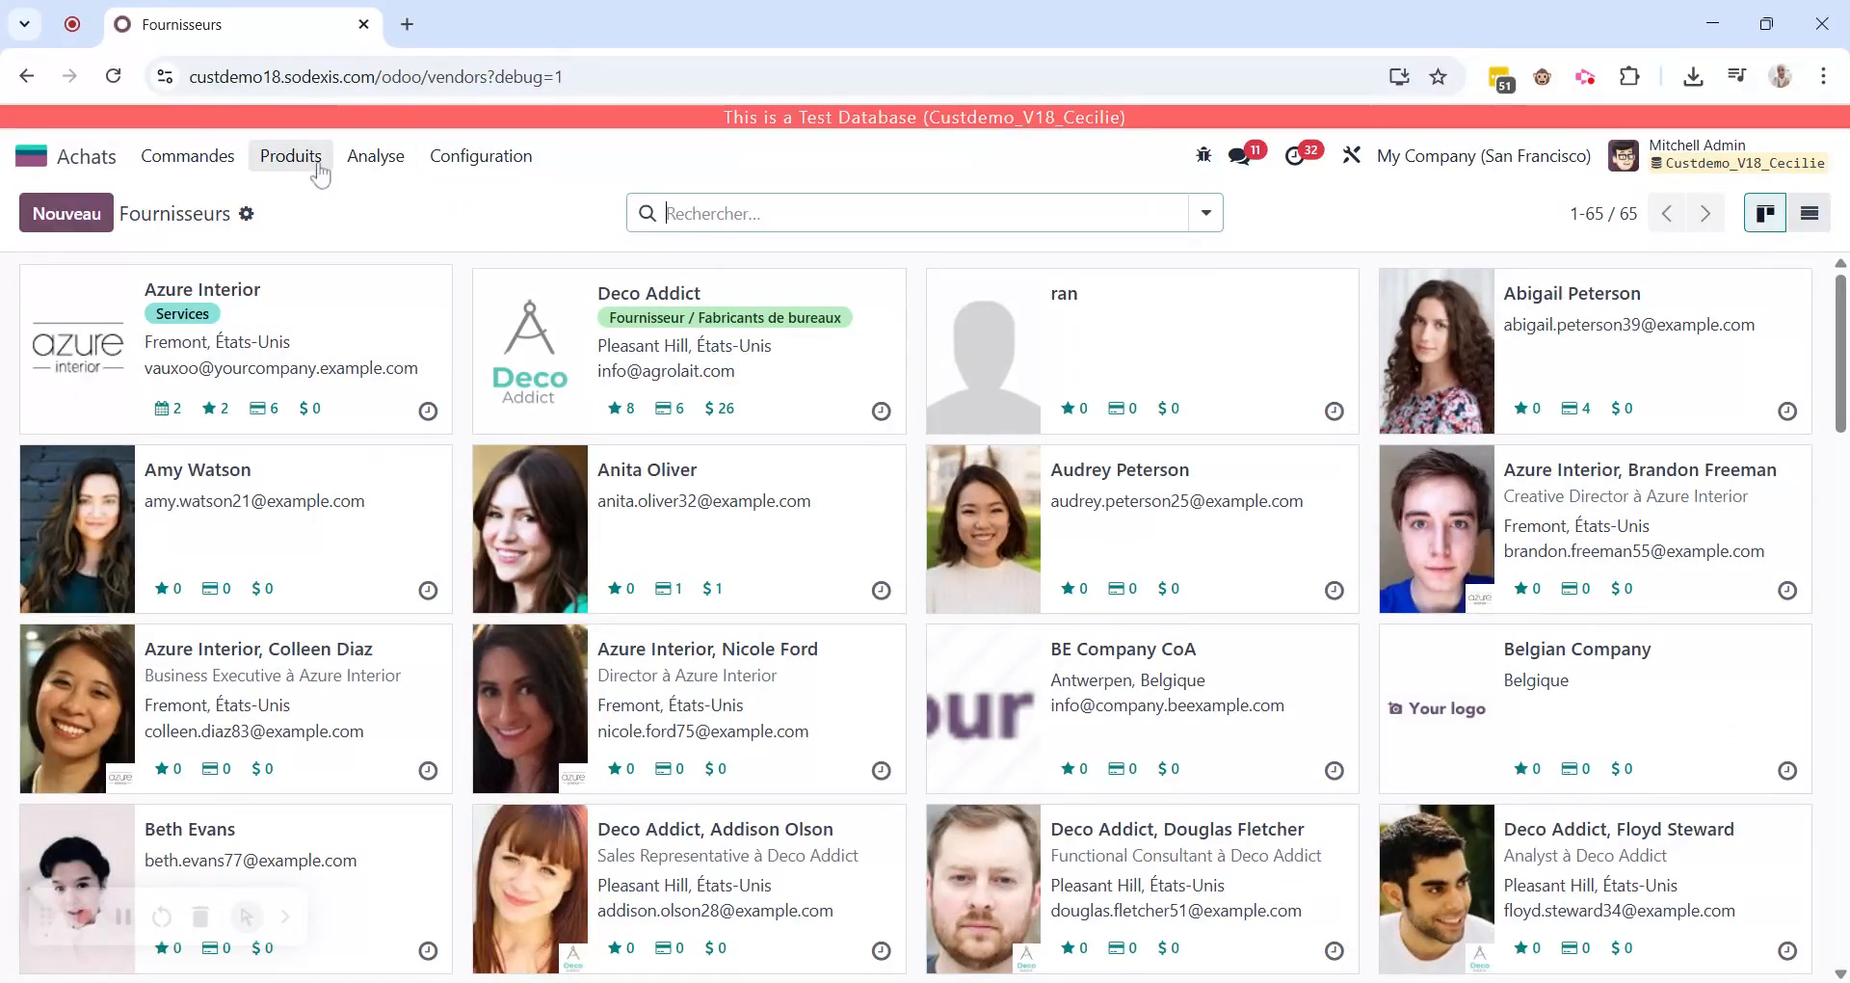
pyautogui.click(211, 160)
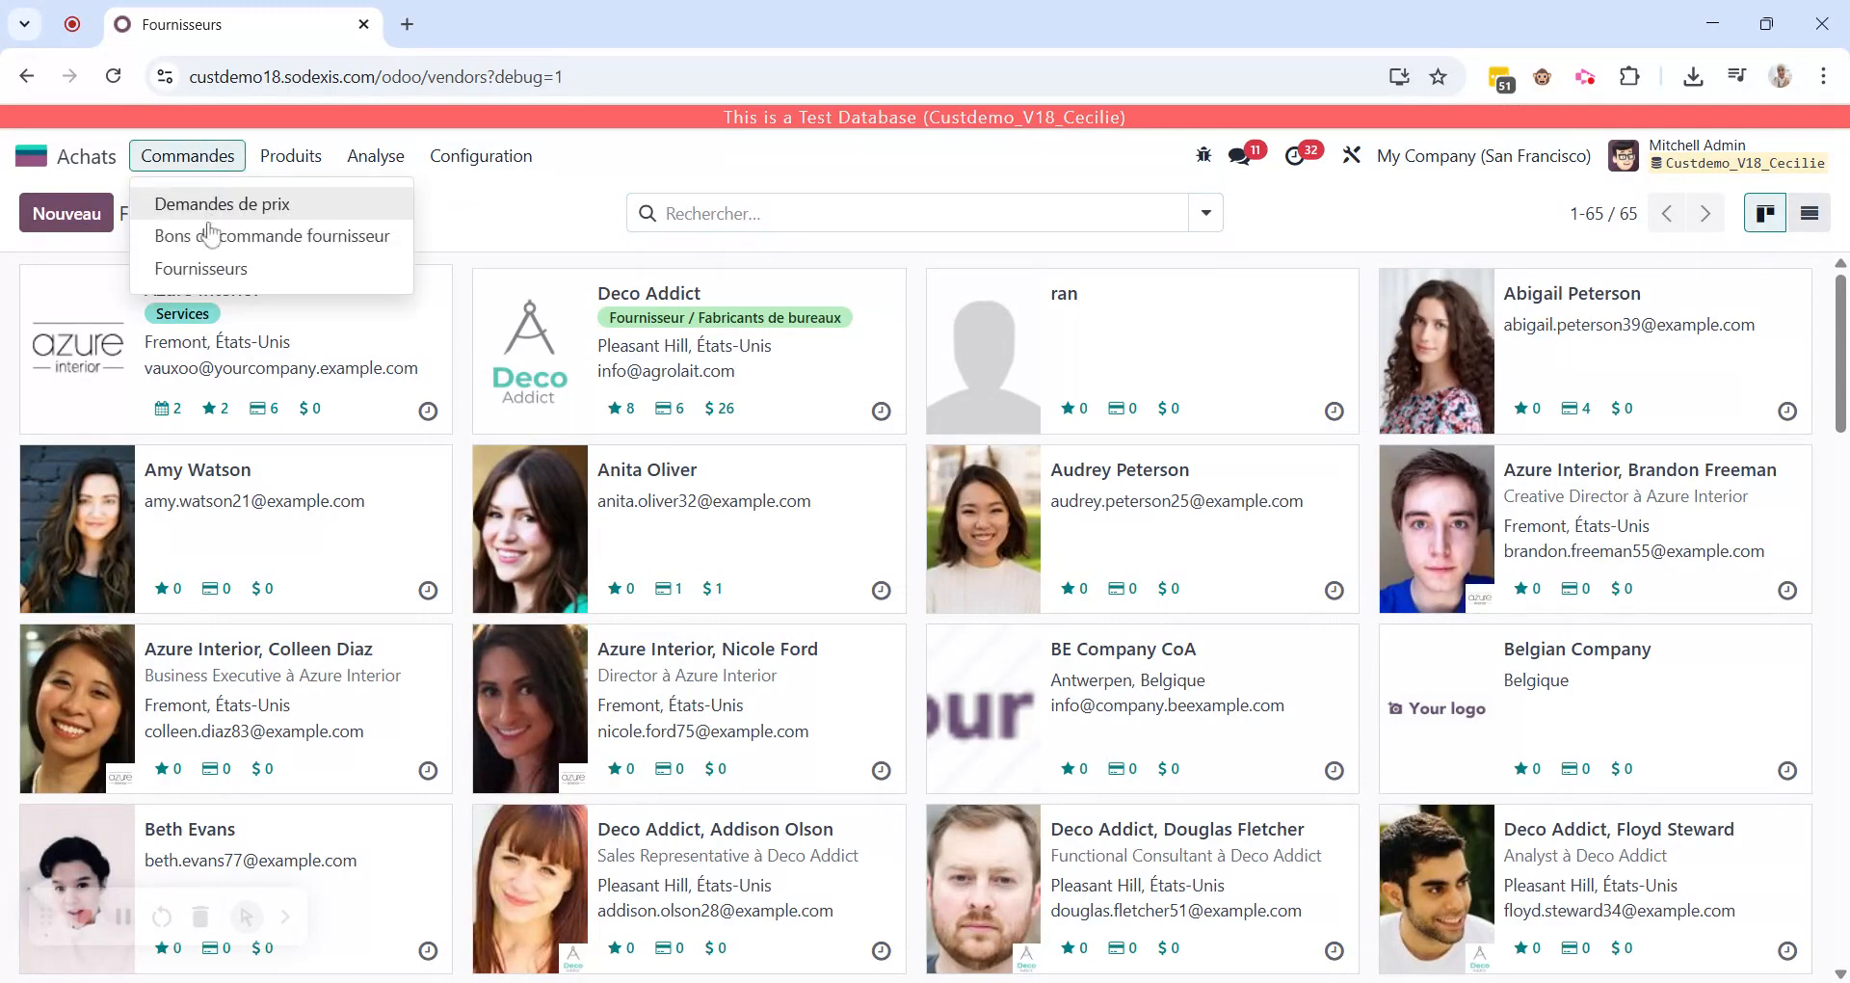
pyautogui.click(214, 264)
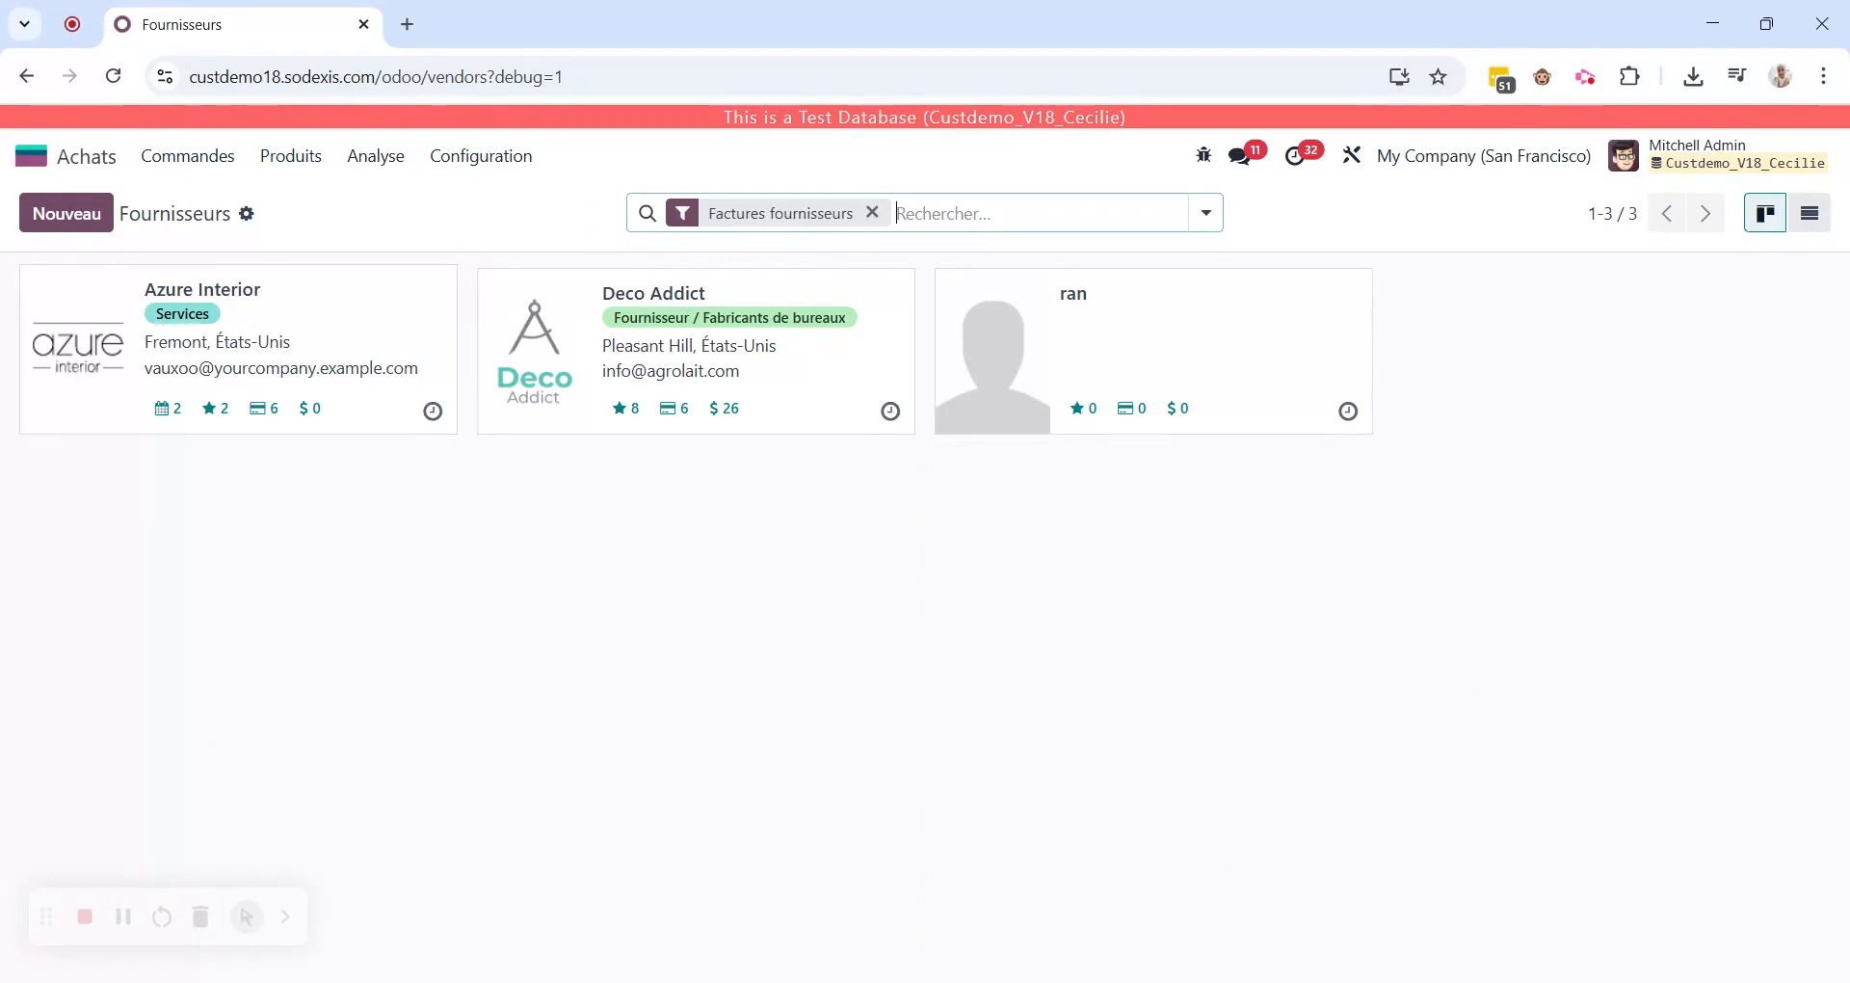
# Show the records of the Contacts app as a list and search them for "ven".
pyautogui.click(34, 156)
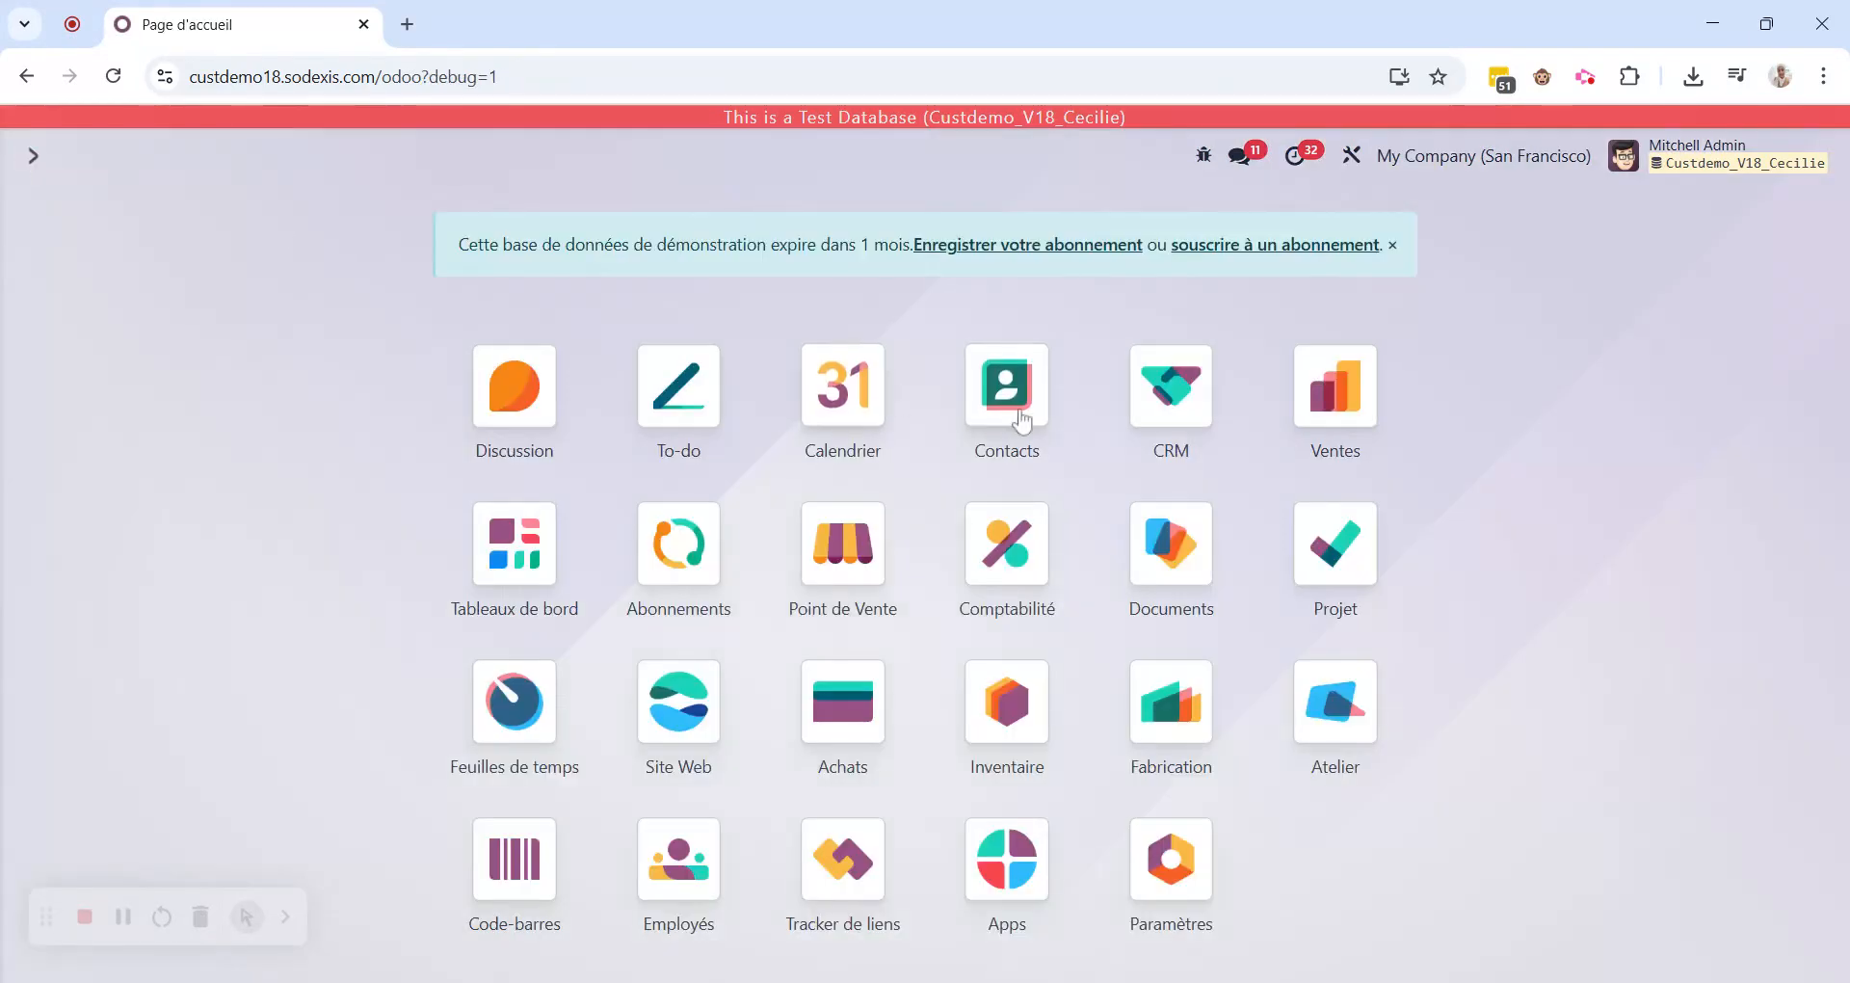
pyautogui.click(1019, 412)
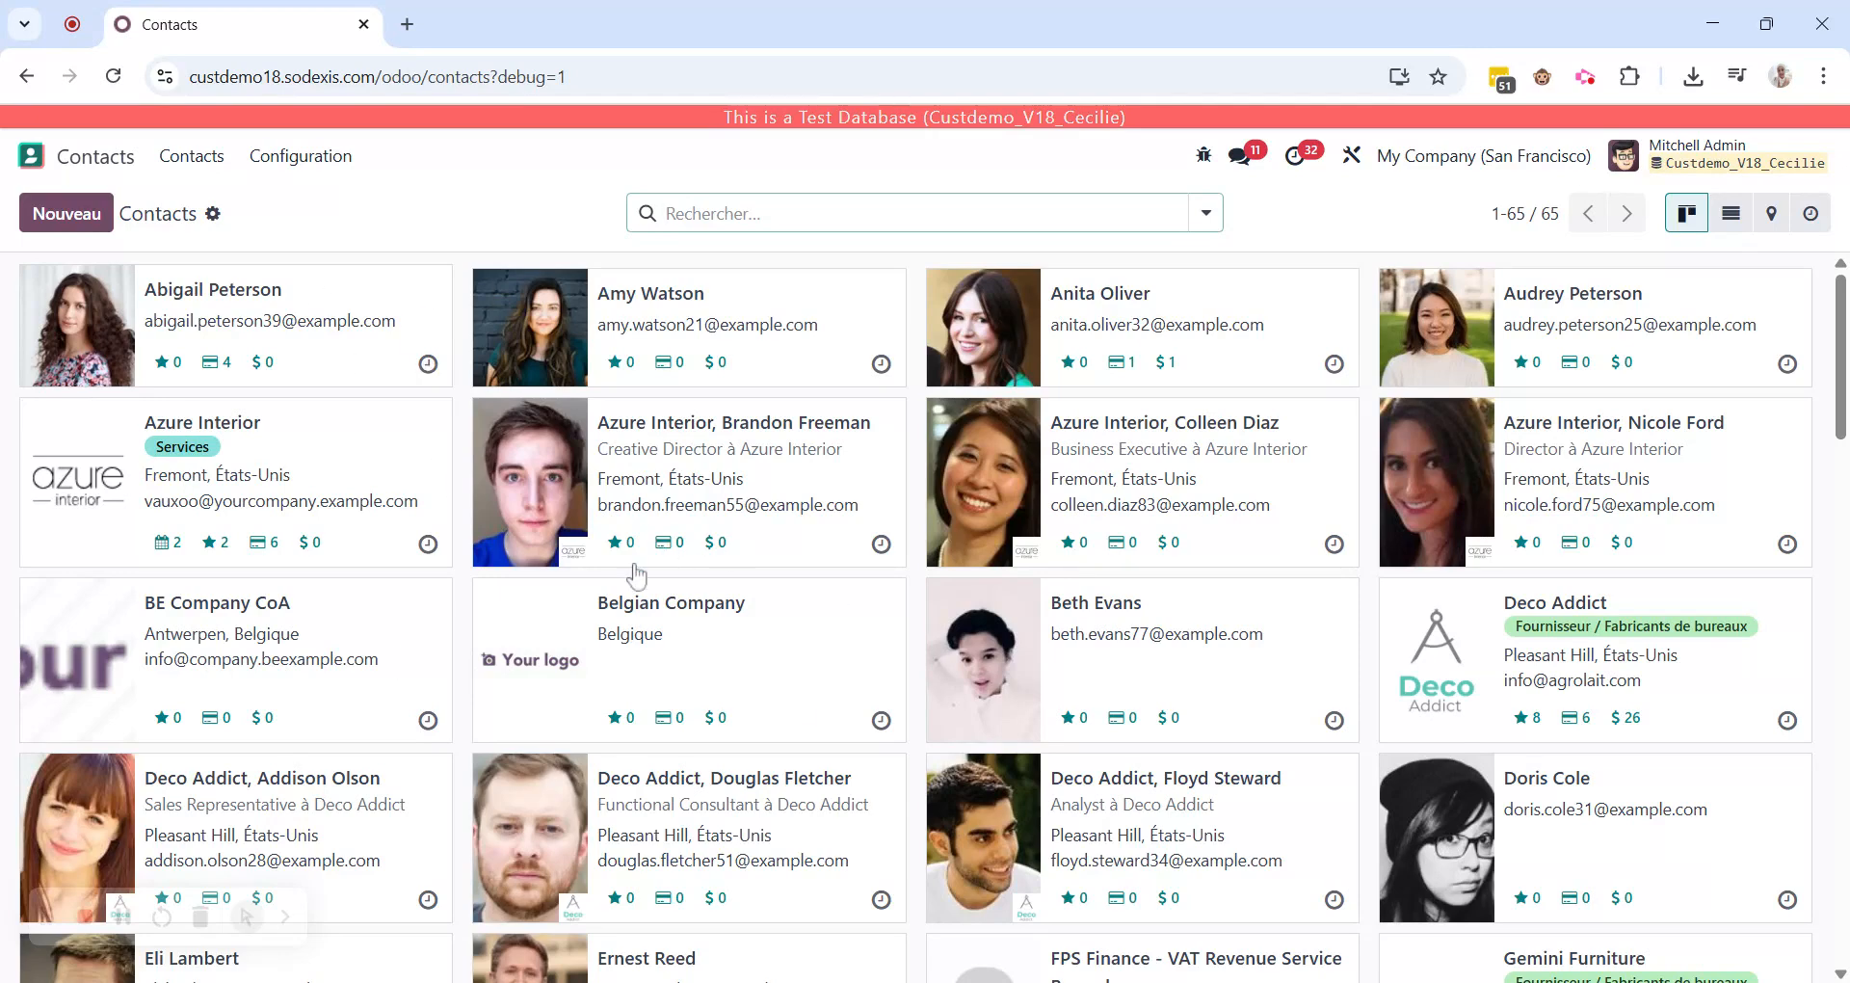
pyautogui.scroll(-20, 707, 852)
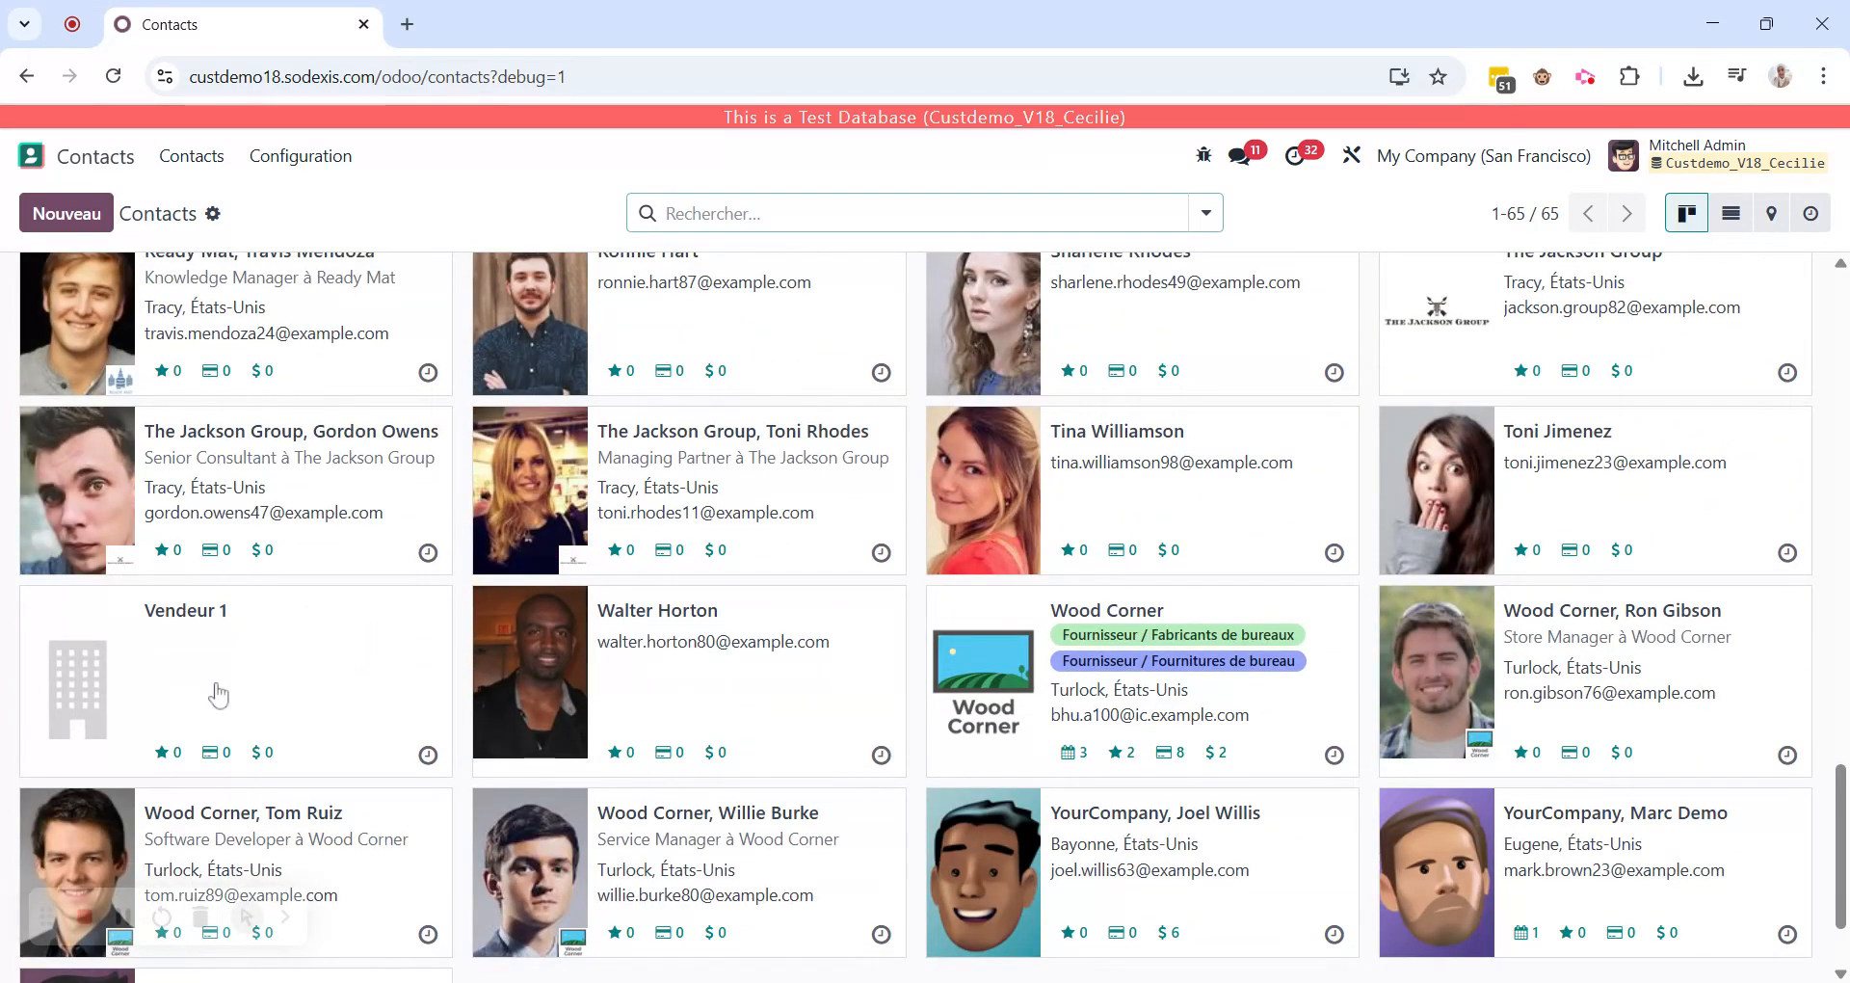
pyautogui.click(1731, 213)
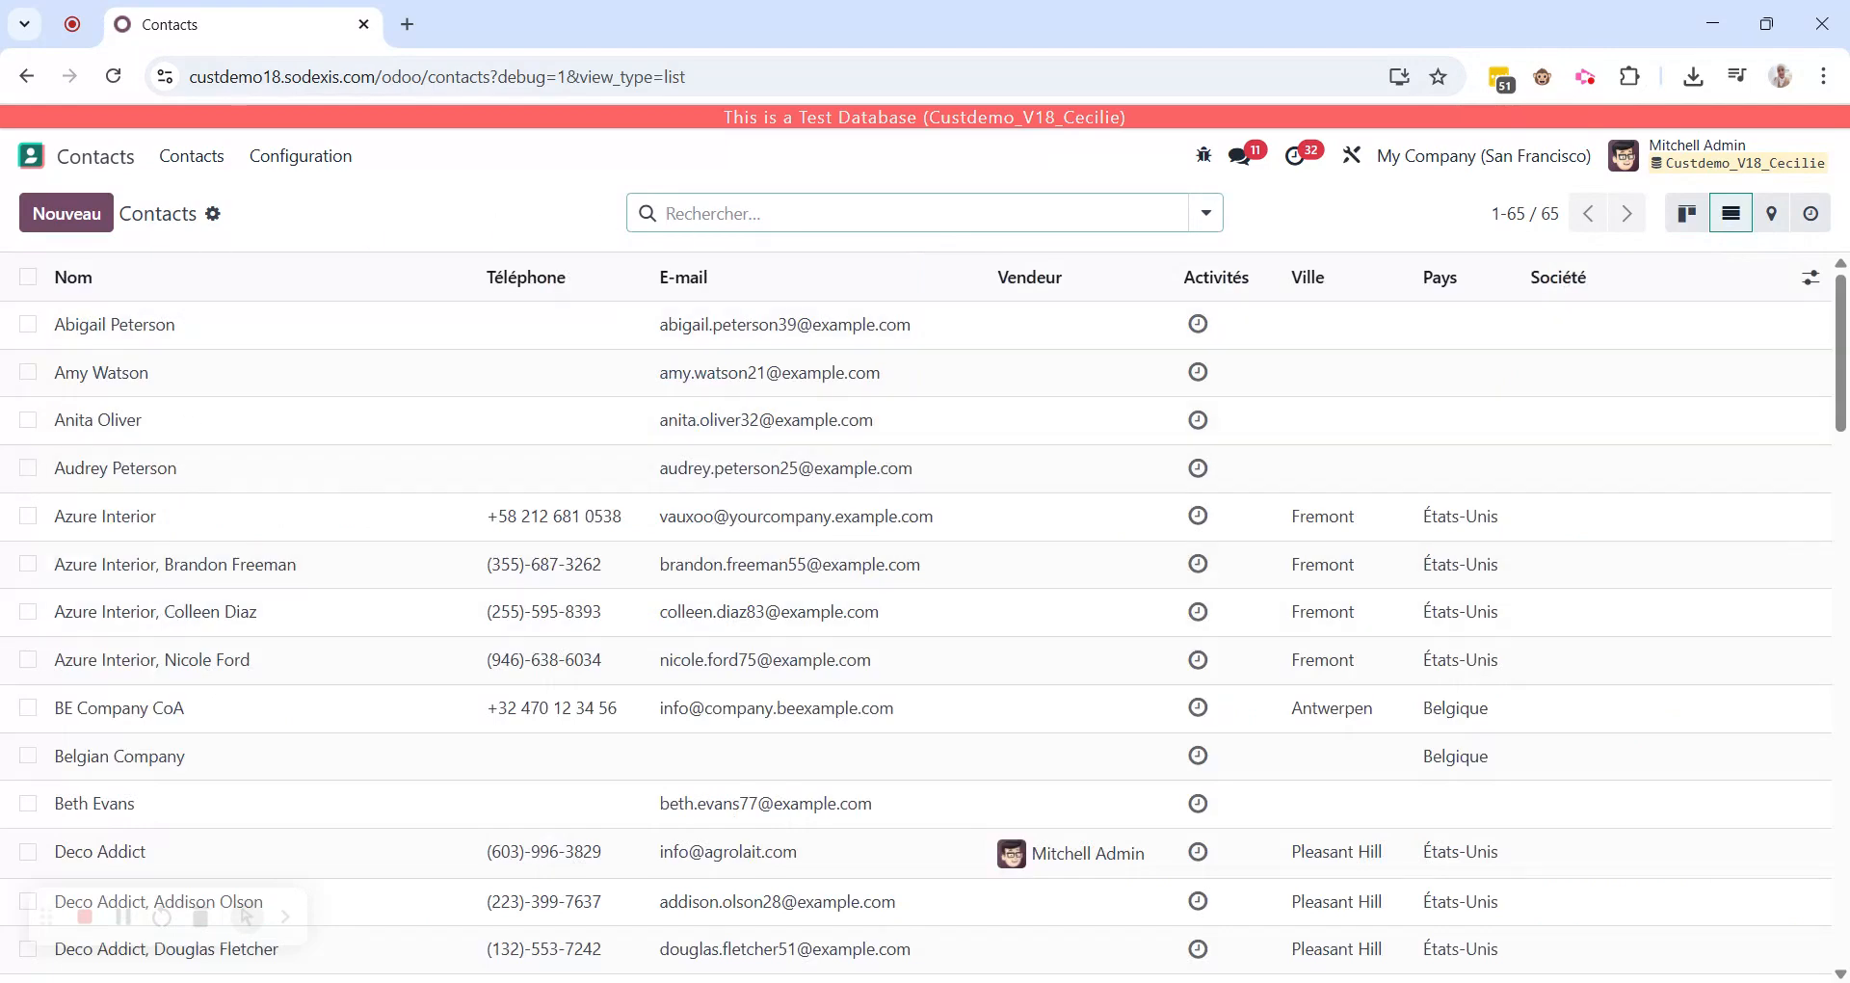
pyautogui.write('ven')
pyautogui.press('Return')
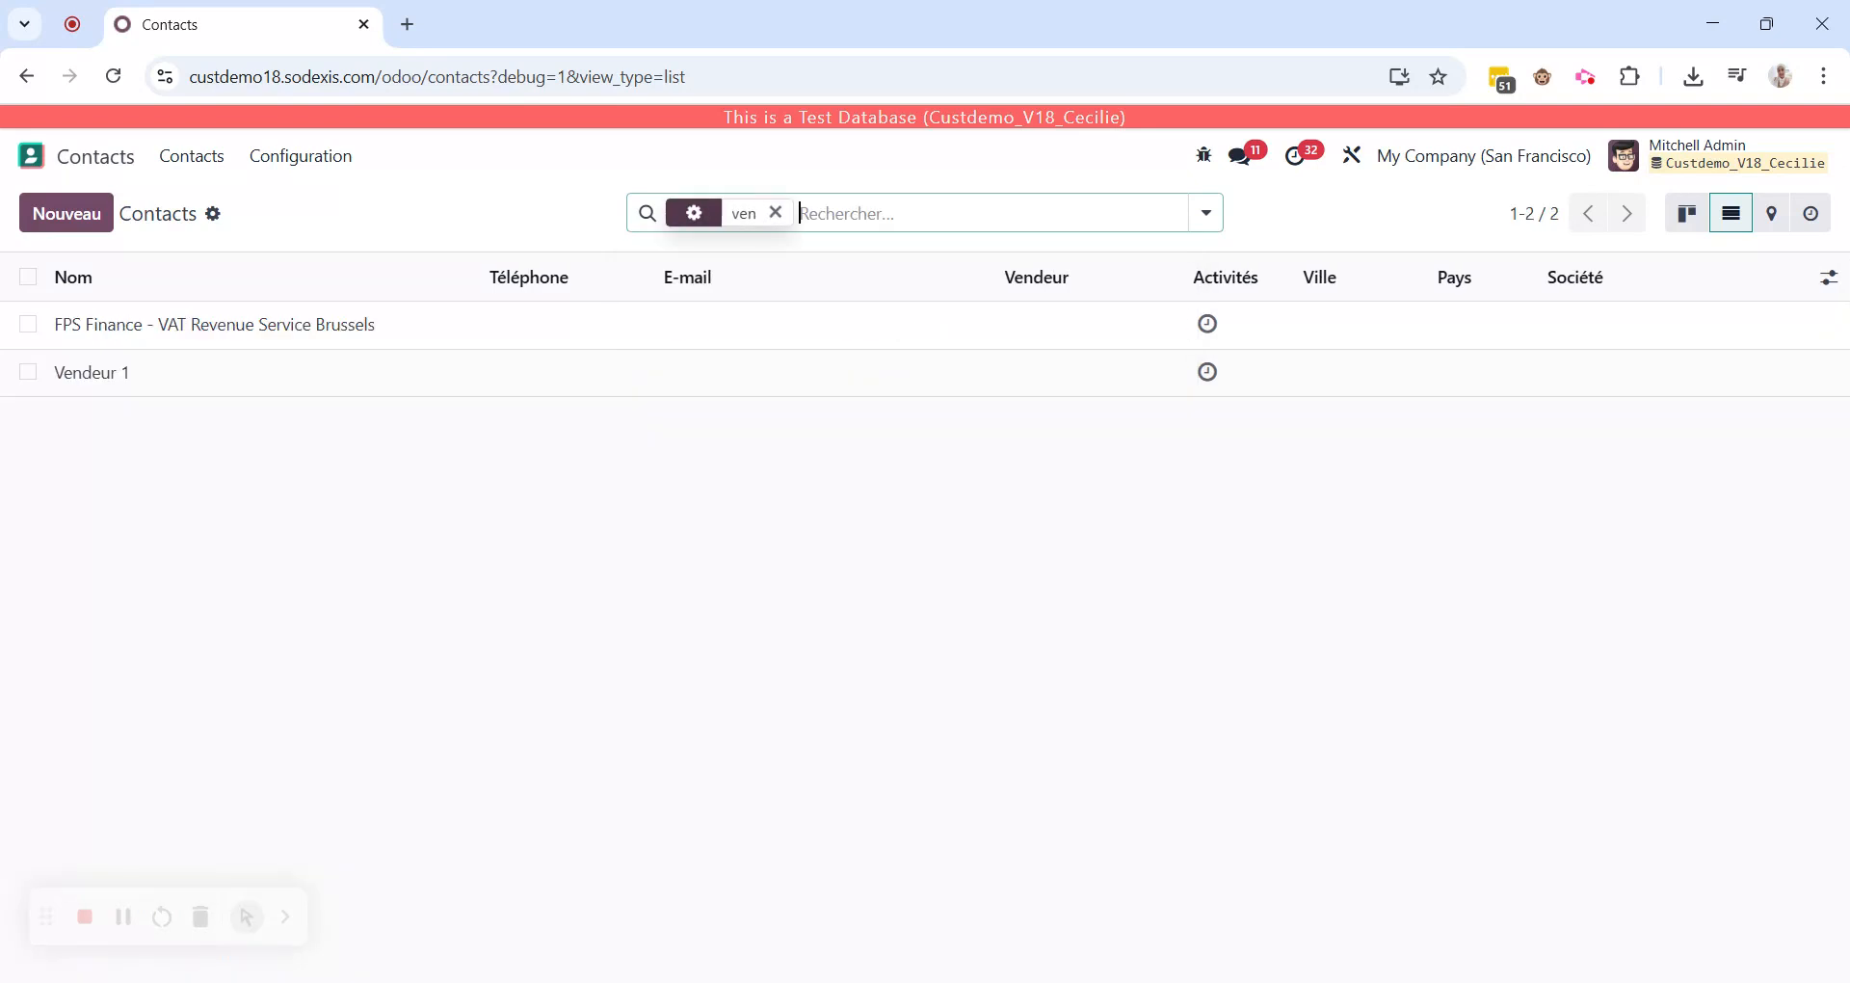
# Start an export of the Vendeur 1 contact and add ID externe as the first export field.
pyautogui.click(28, 372)
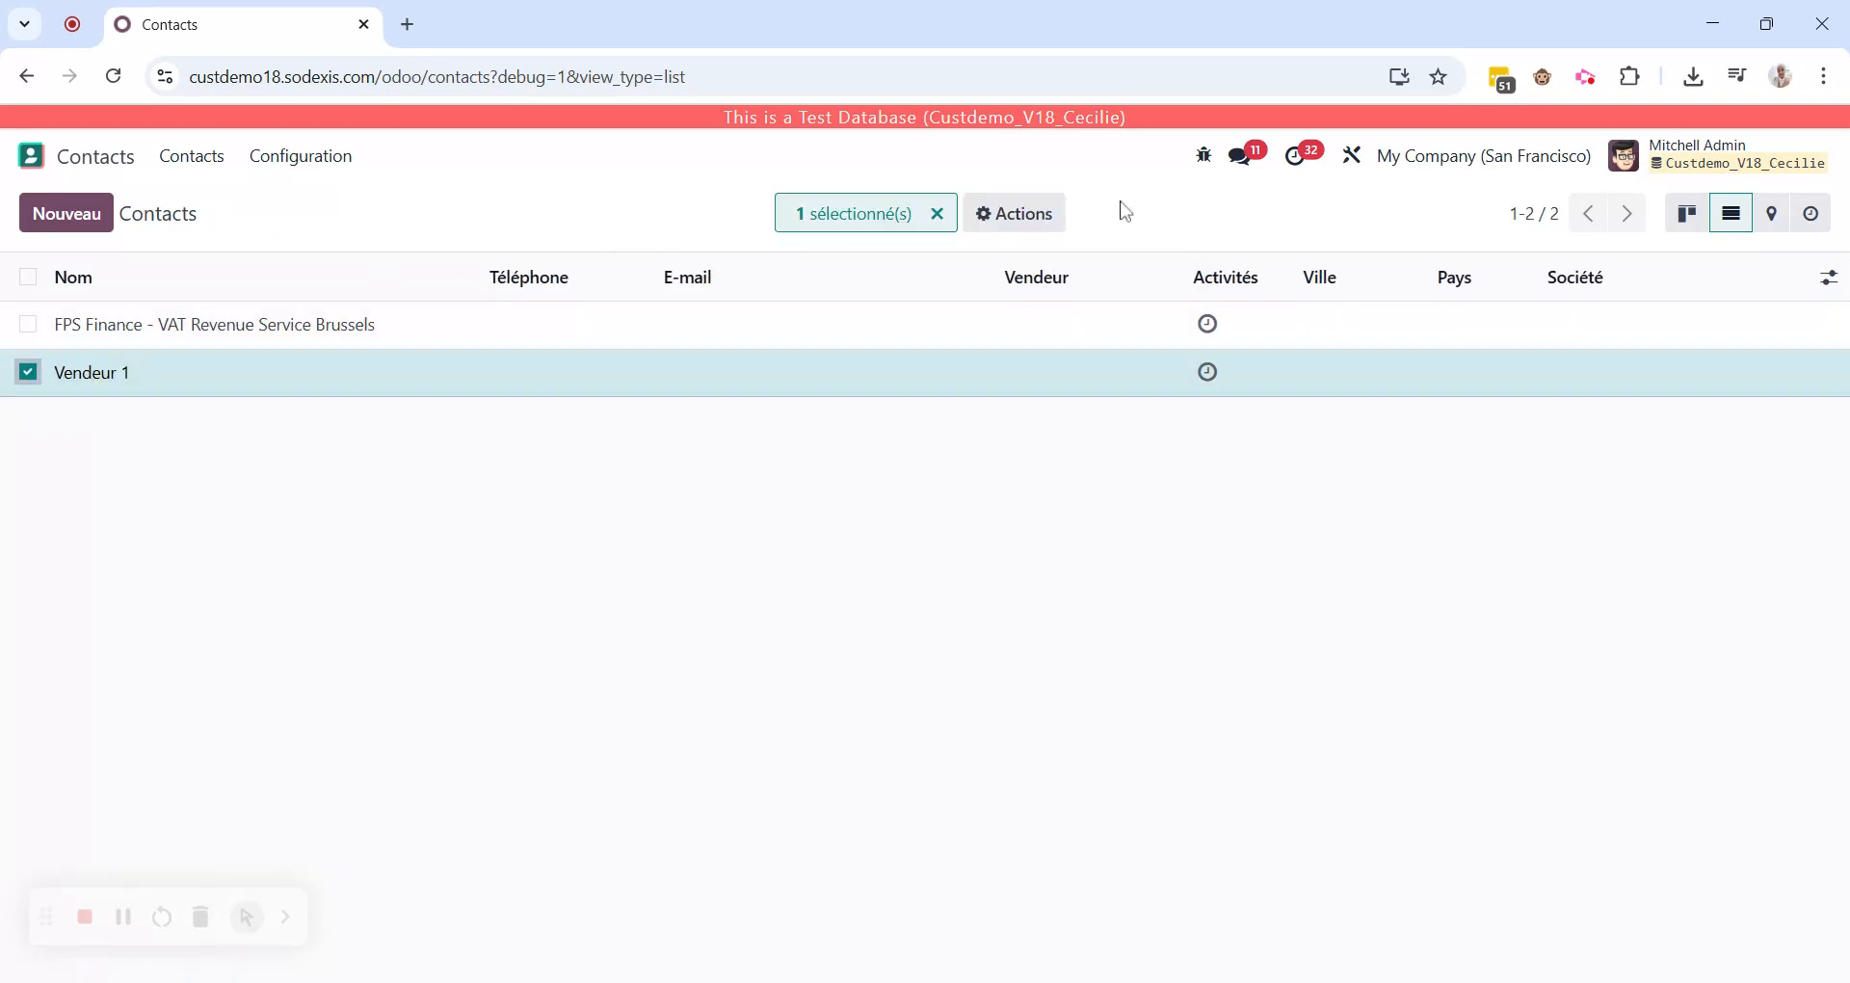
pyautogui.click(1030, 219)
pyautogui.click(1002, 270)
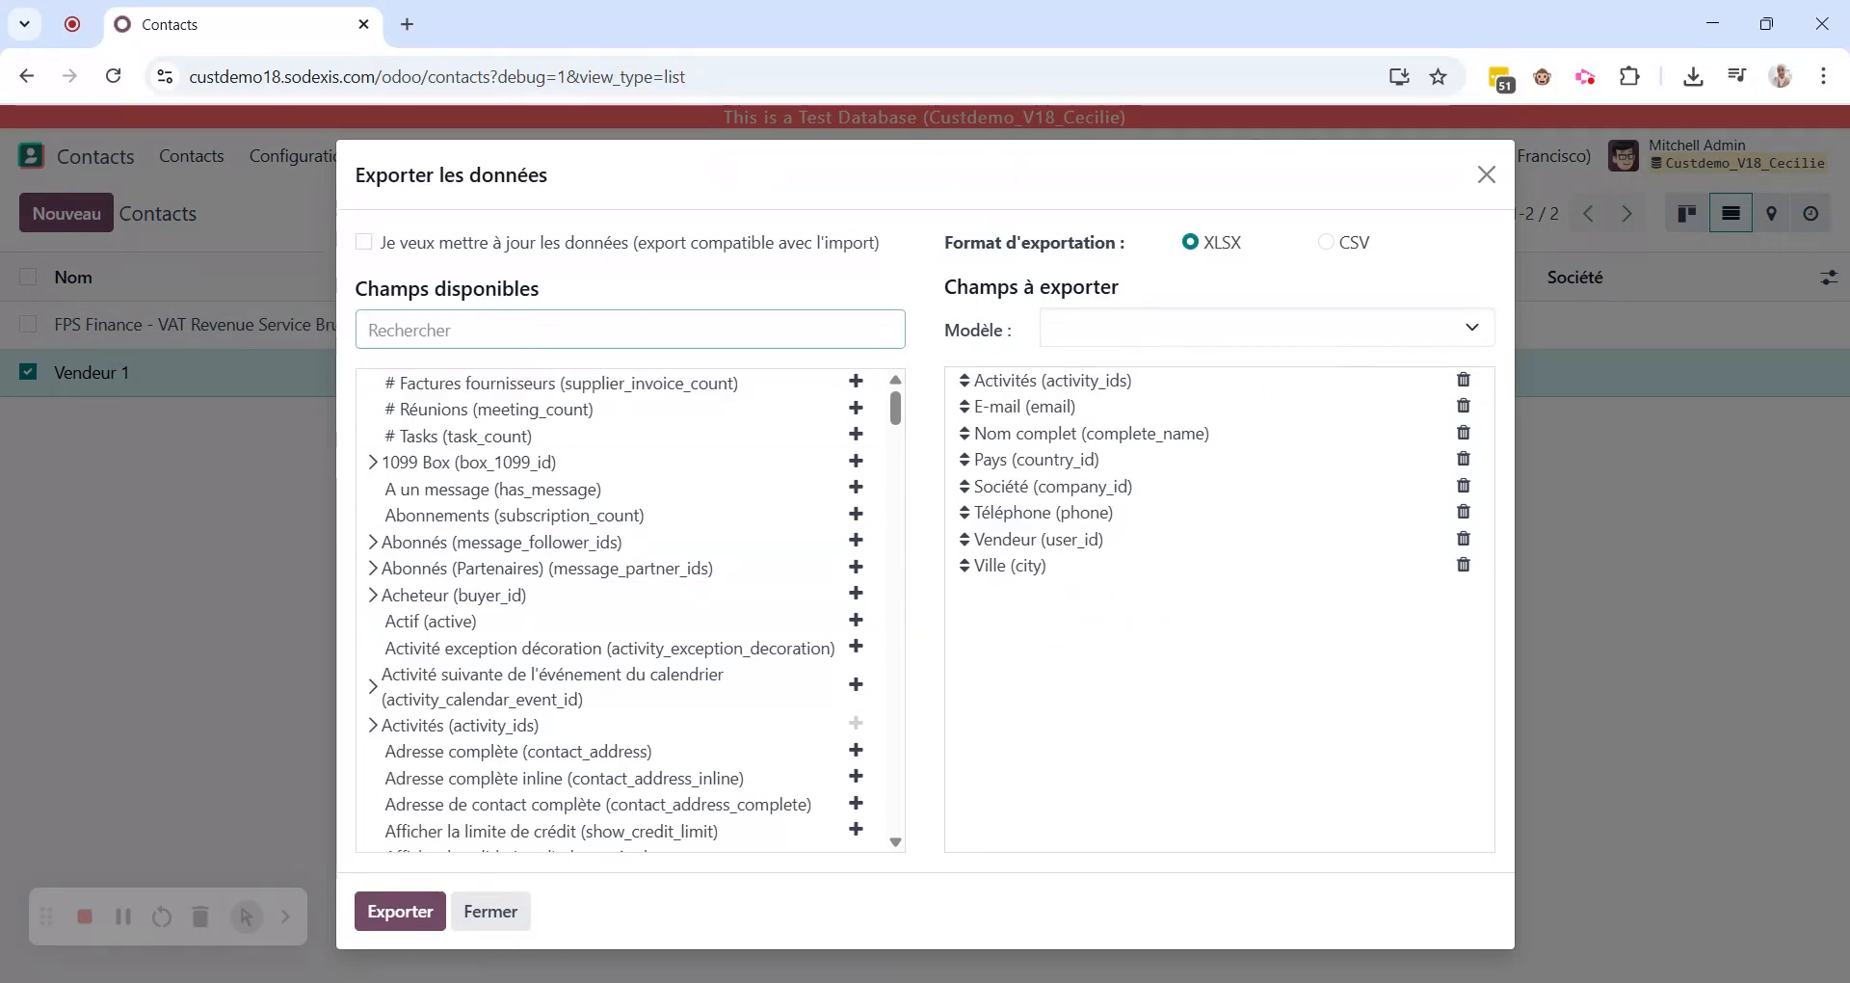
pyautogui.write('id ex')
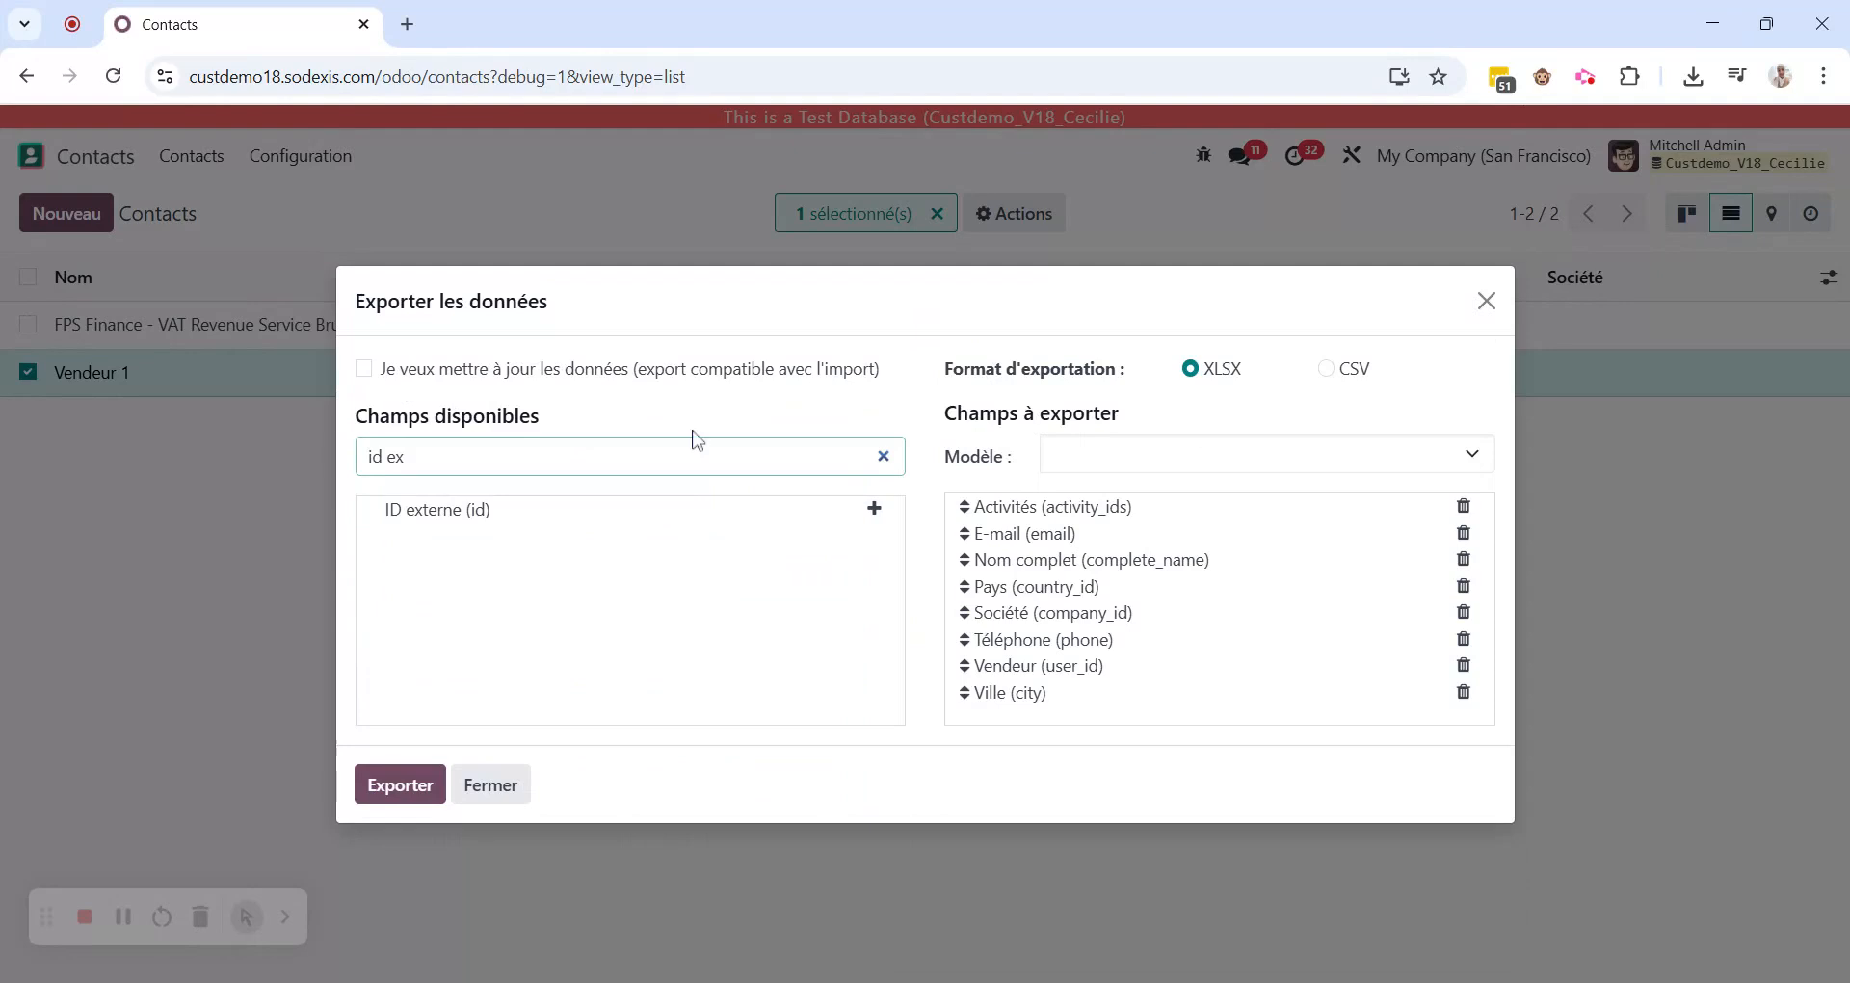
pyautogui.click(874, 510)
pyautogui.moveTo(968, 711); pyautogui.dragTo(968, 492)
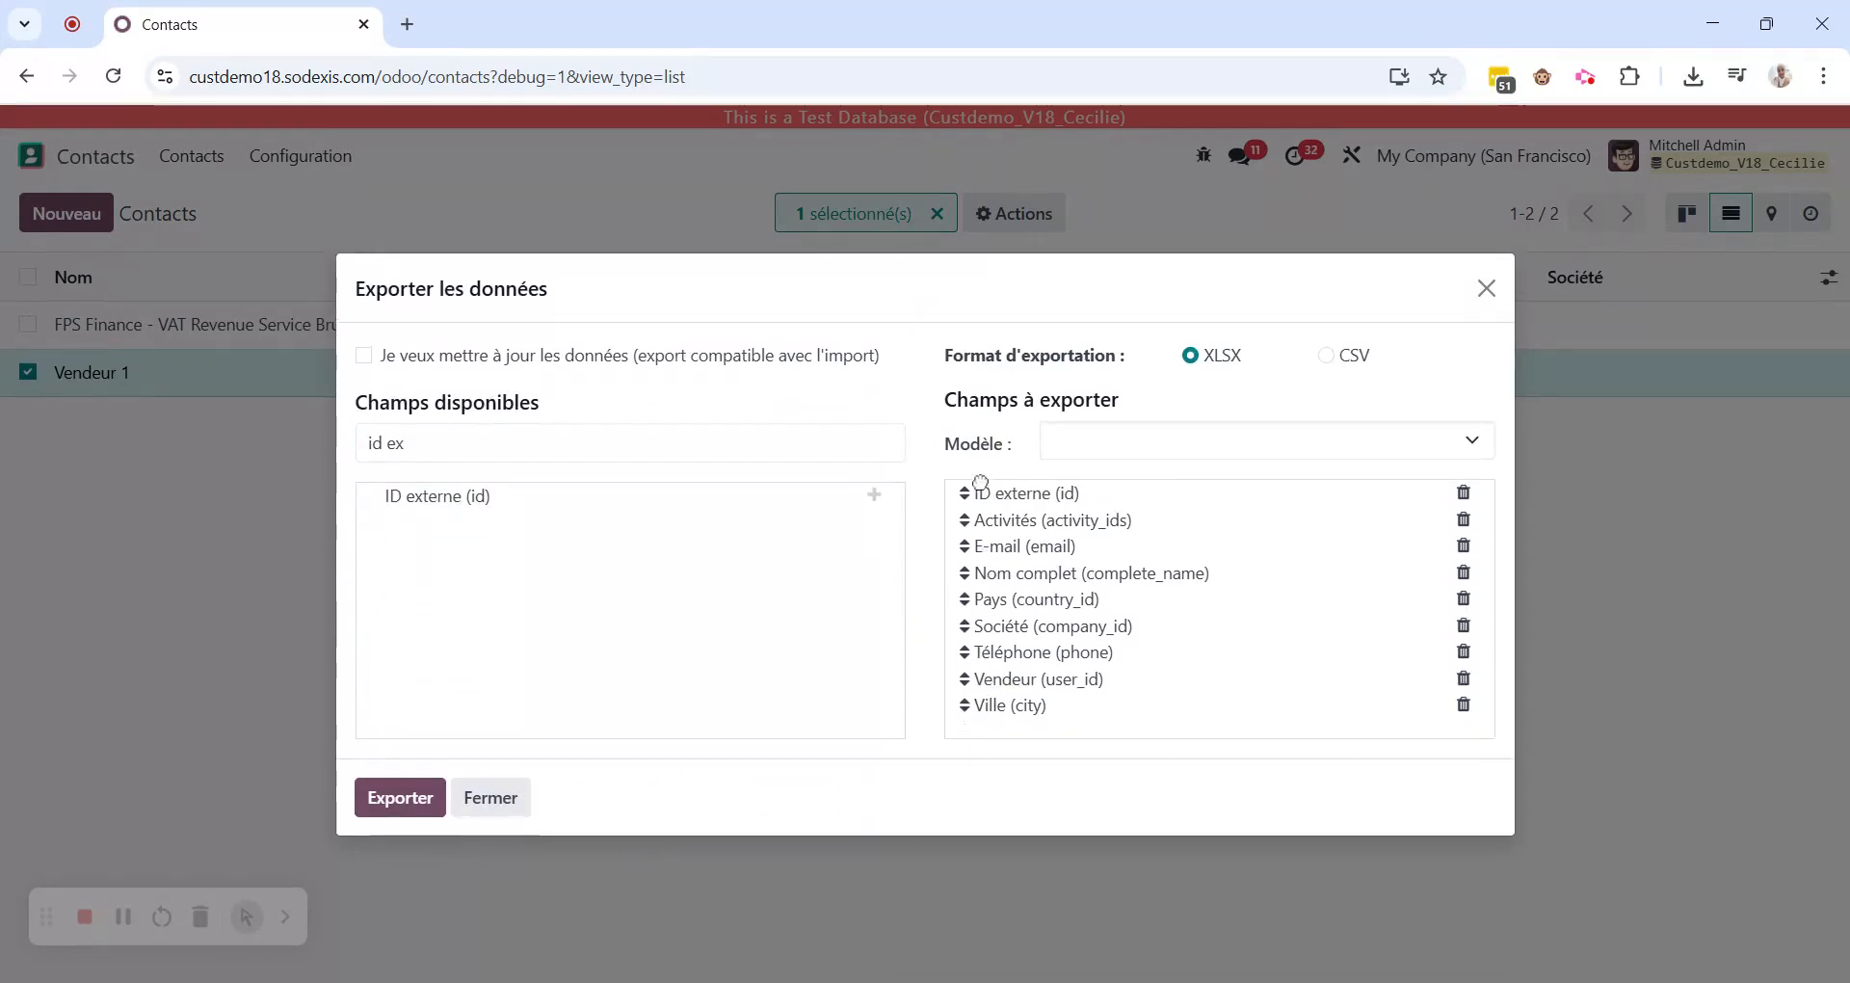
# Add the Rang des fournisseurs (supplier_rank) field to the export and place it directly below ID externe.
pyautogui.moveTo(410, 443); pyautogui.dragTo(347, 443)
pyautogui.write('rang')
pyautogui.click(526, 501)
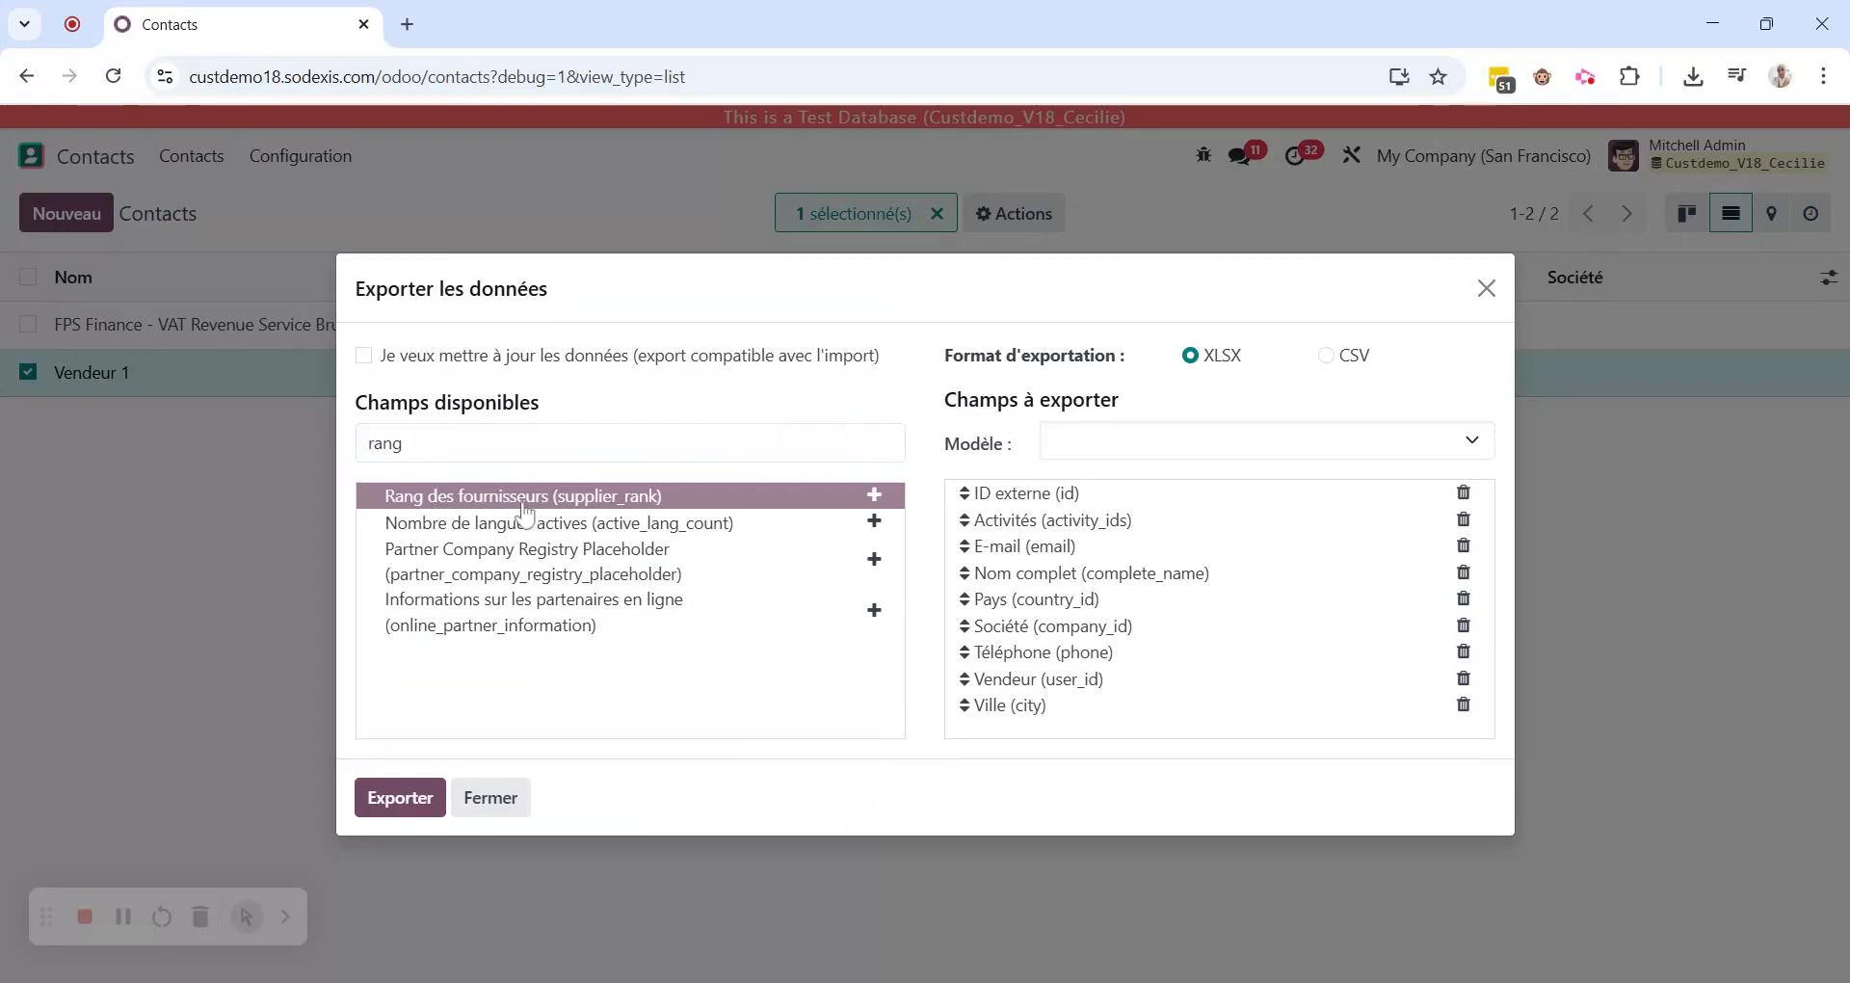
pyautogui.click(874, 494)
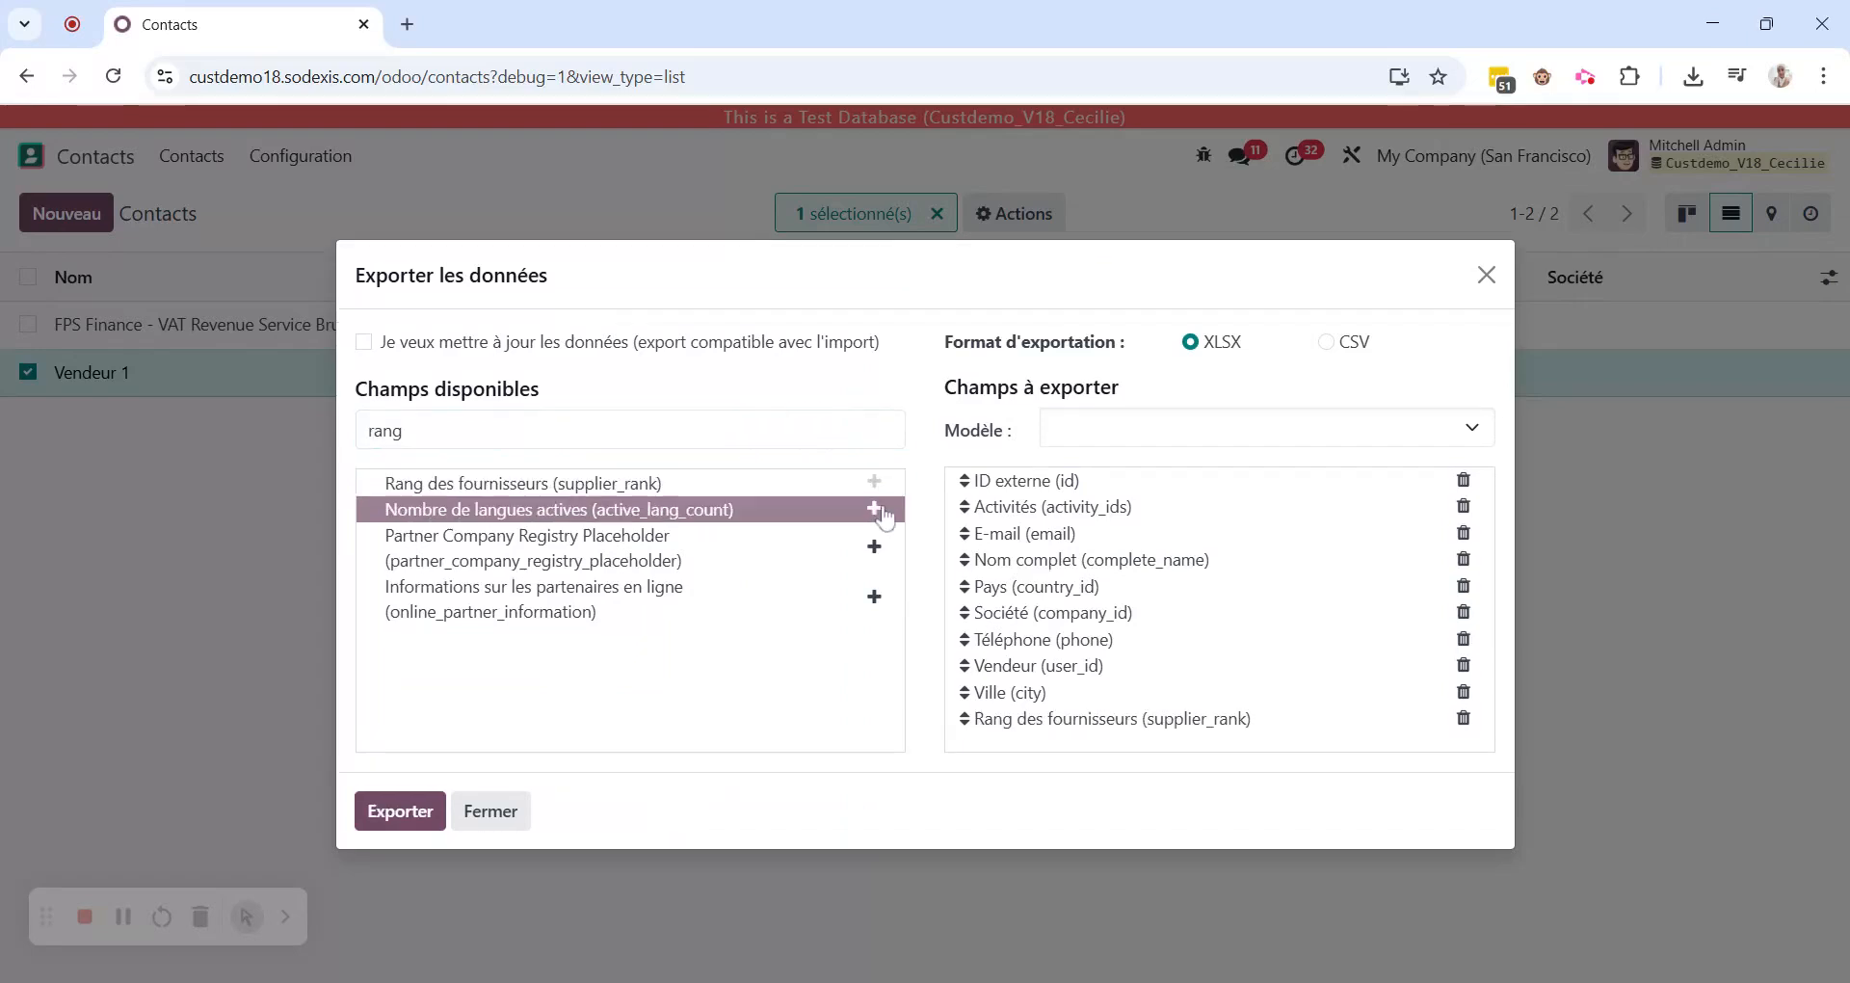
pyautogui.moveTo(969, 721); pyautogui.dragTo(969, 506)
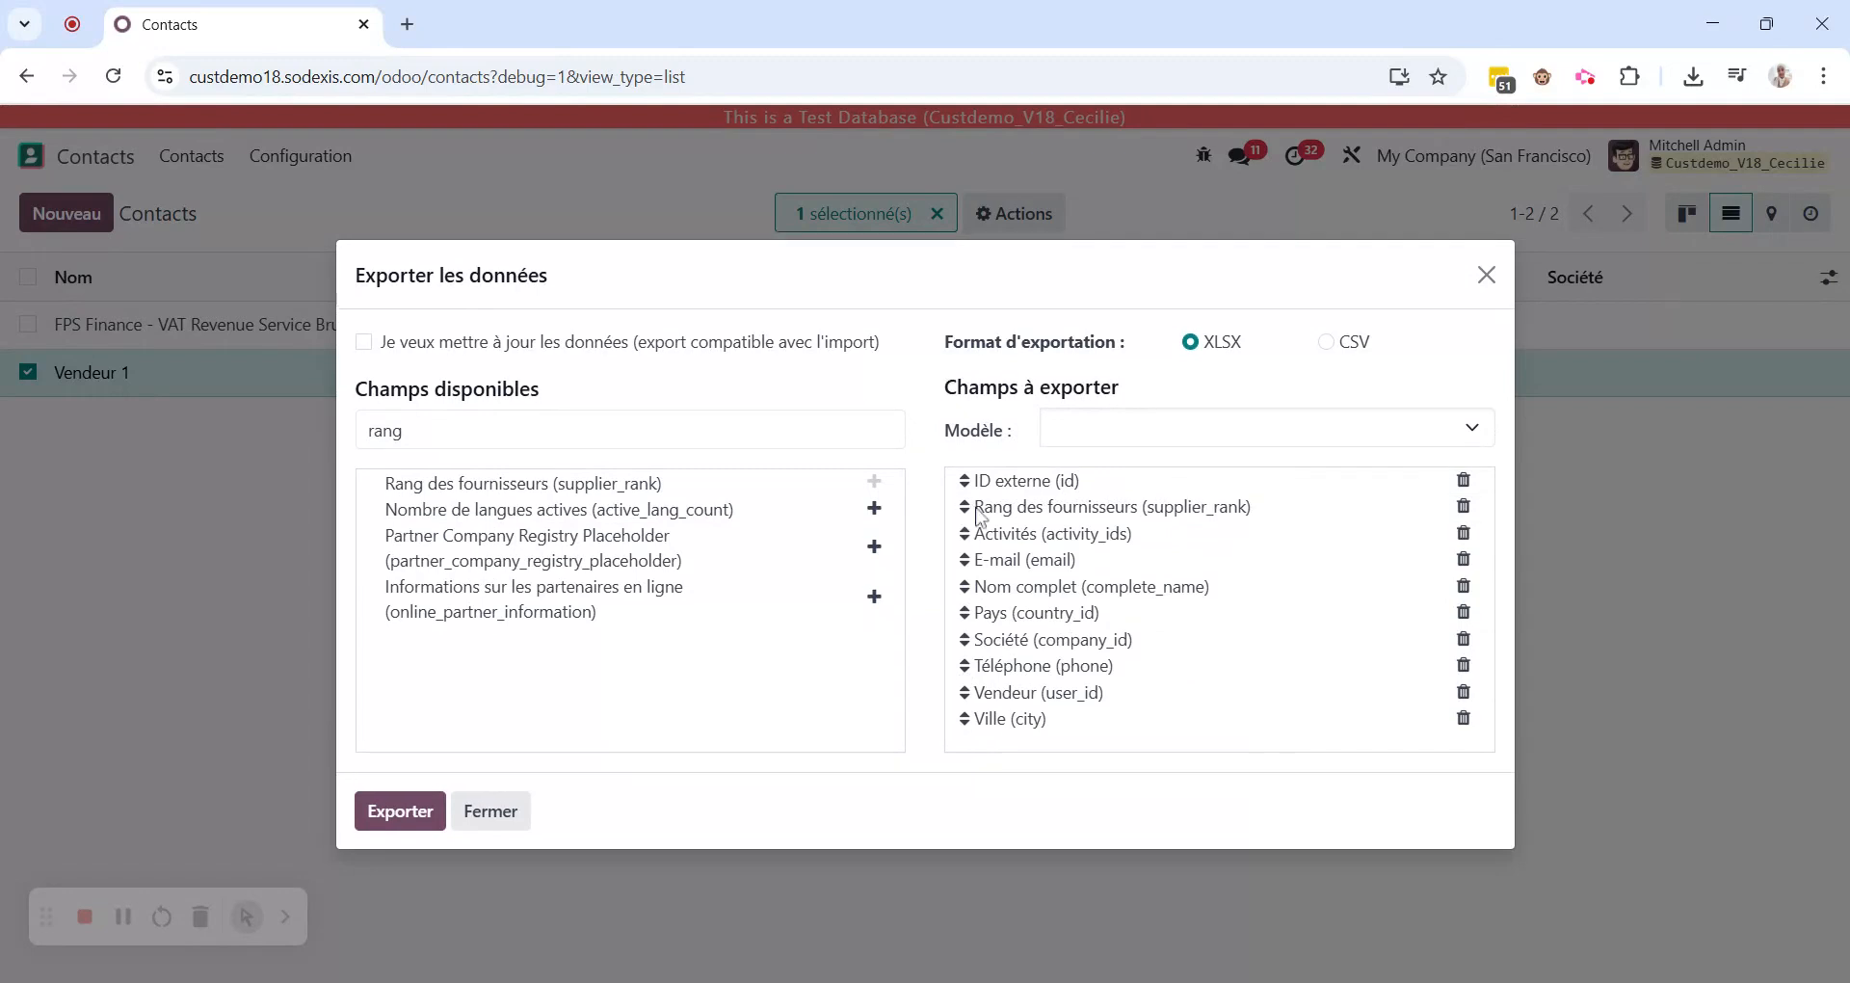
# Export the Vendeur 1 record as XLSX, close the export dialog and clear the record selection.
pyautogui.click(396, 817)
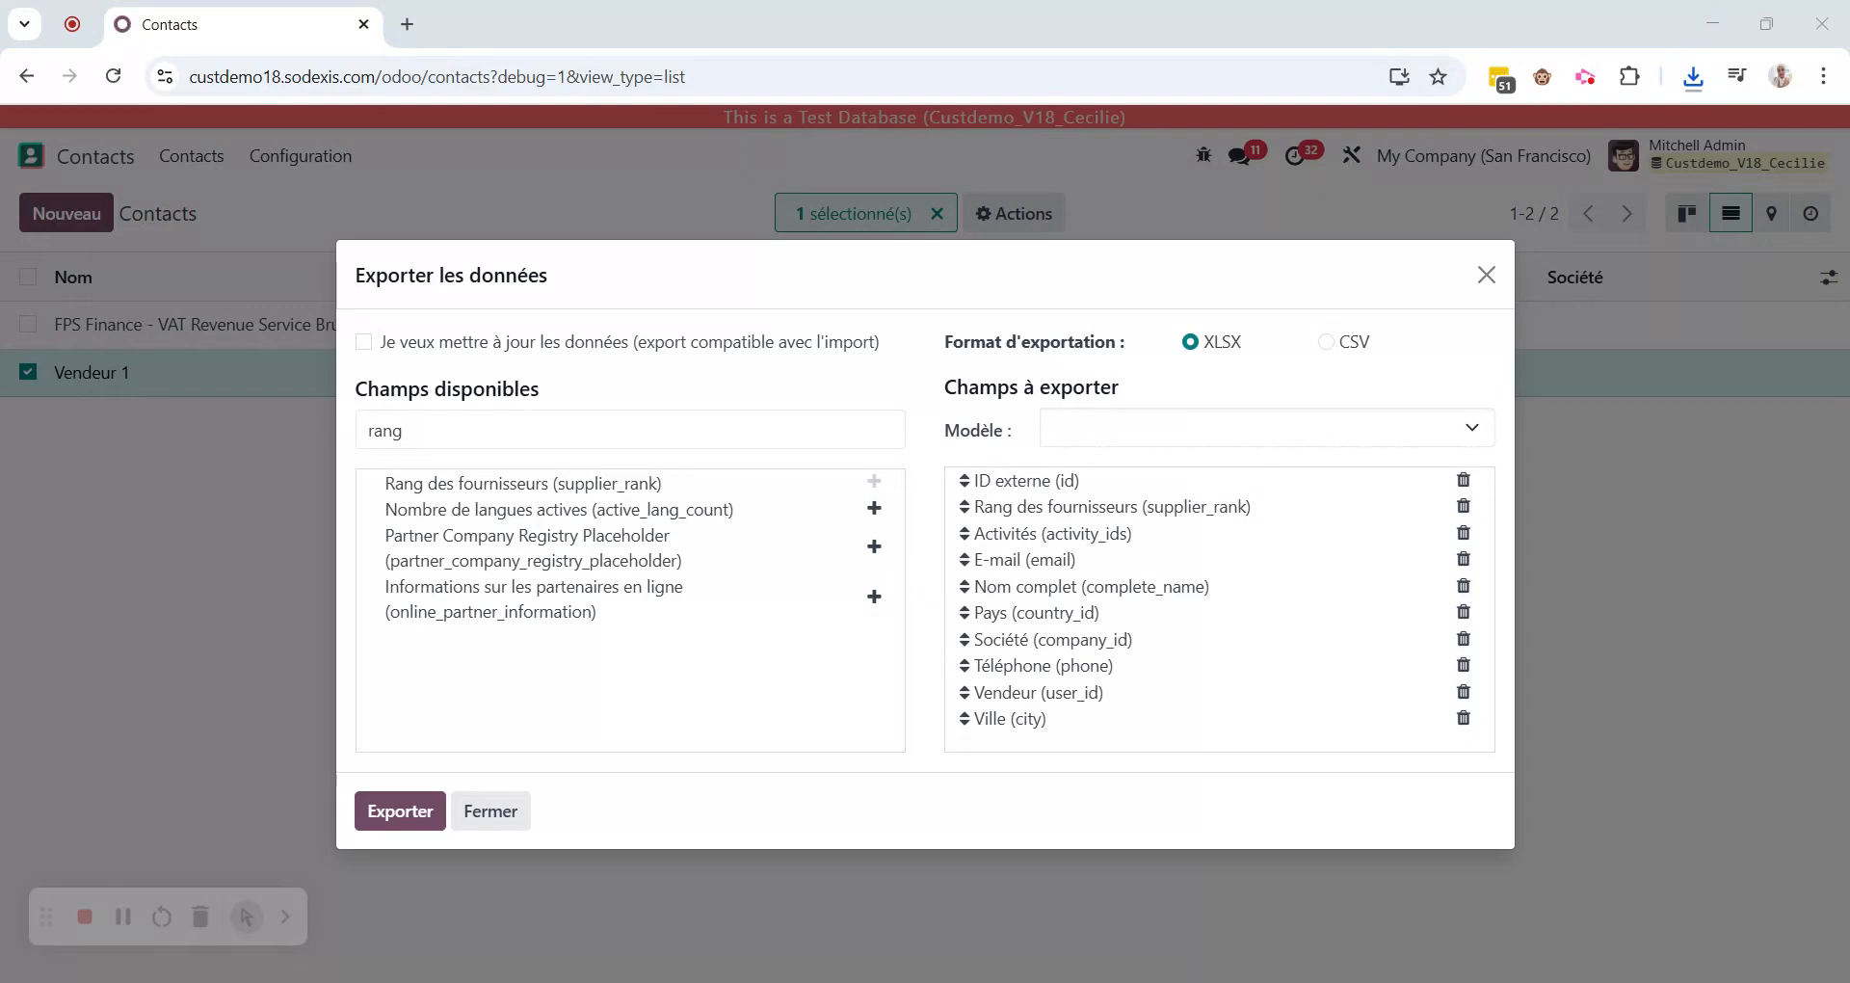
pyautogui.click(1499, 281)
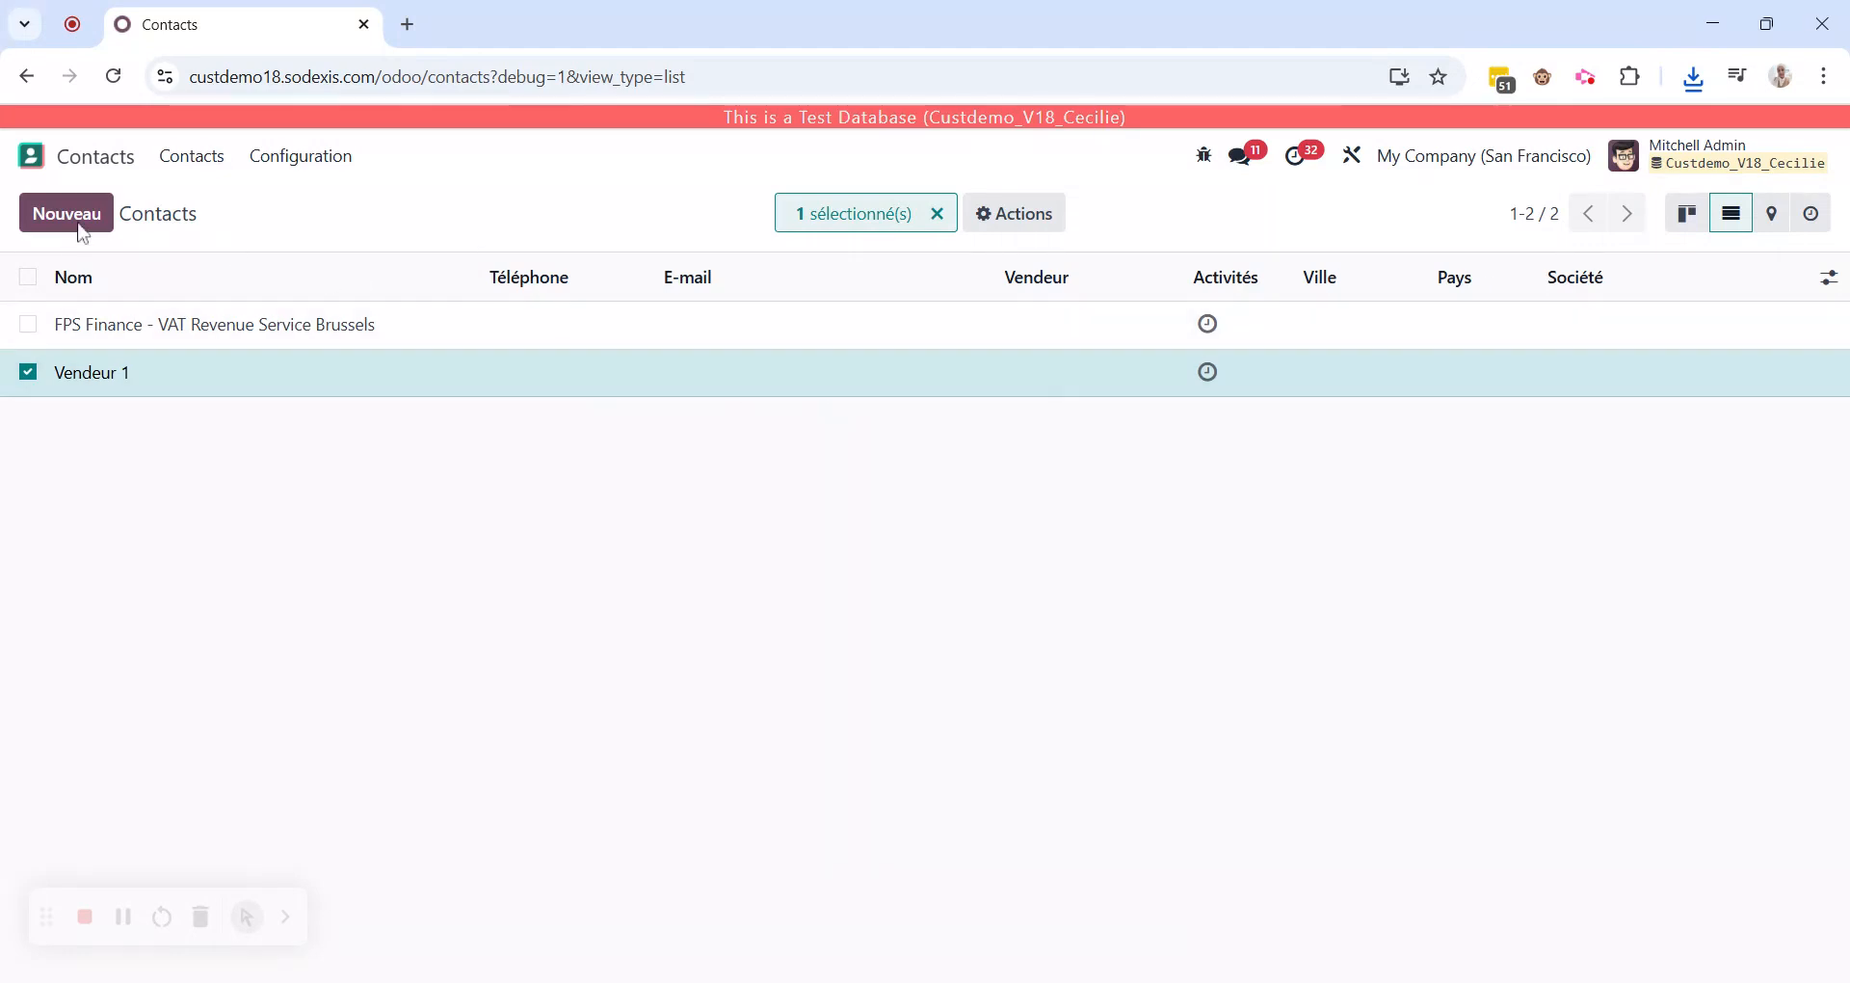
pyautogui.click(937, 214)
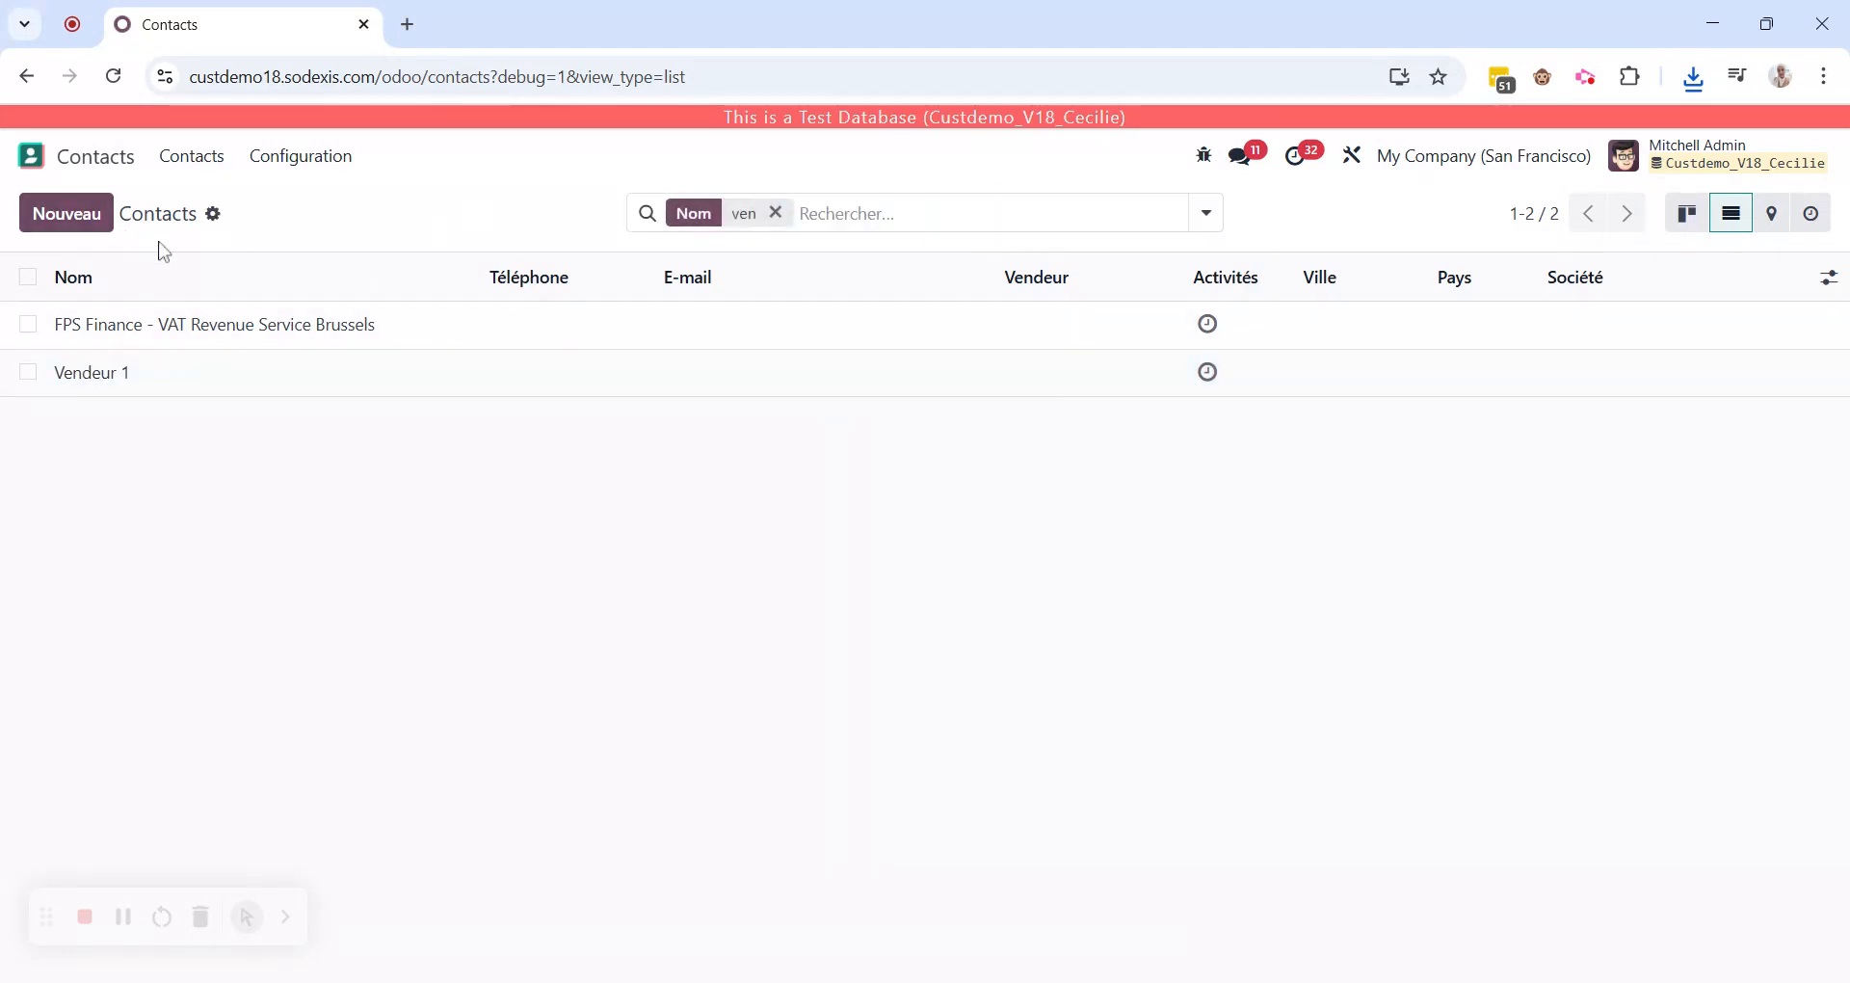
# Upload the file "Contact (res.xlsx" to the contact import and import its record.
pyautogui.click(215, 222)
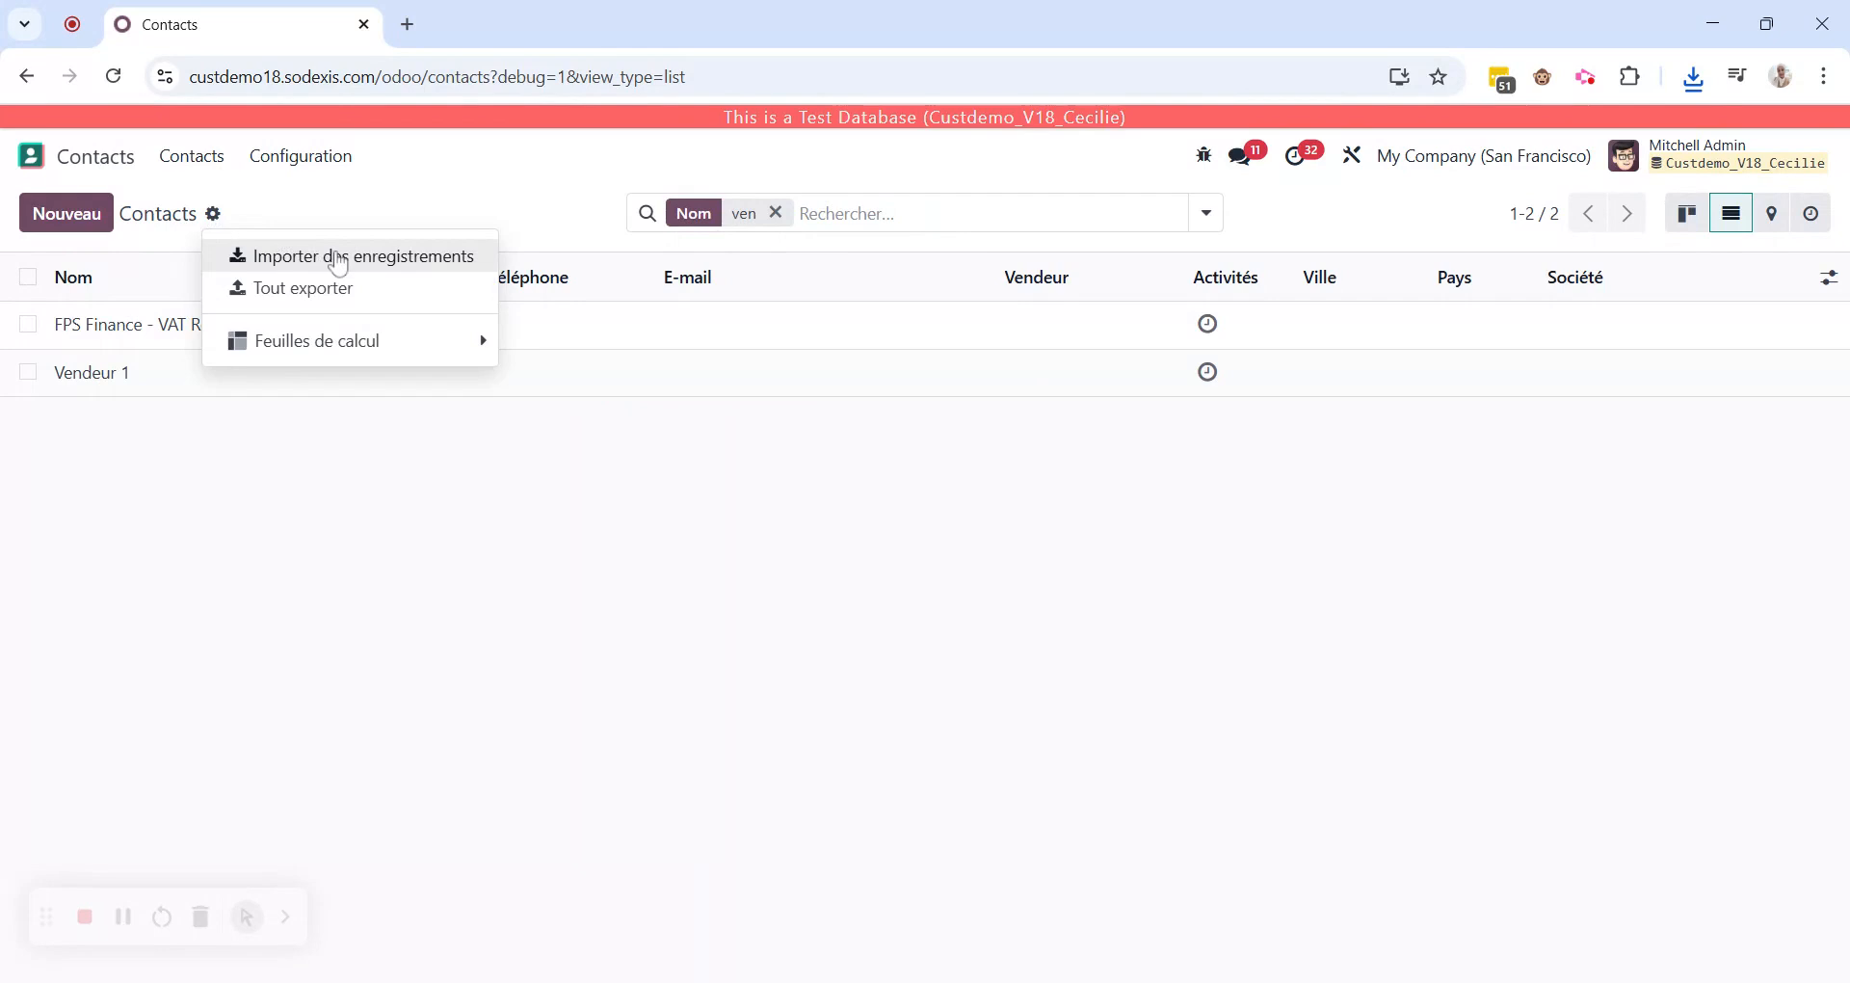
pyautogui.click(338, 257)
pyautogui.click(221, 227)
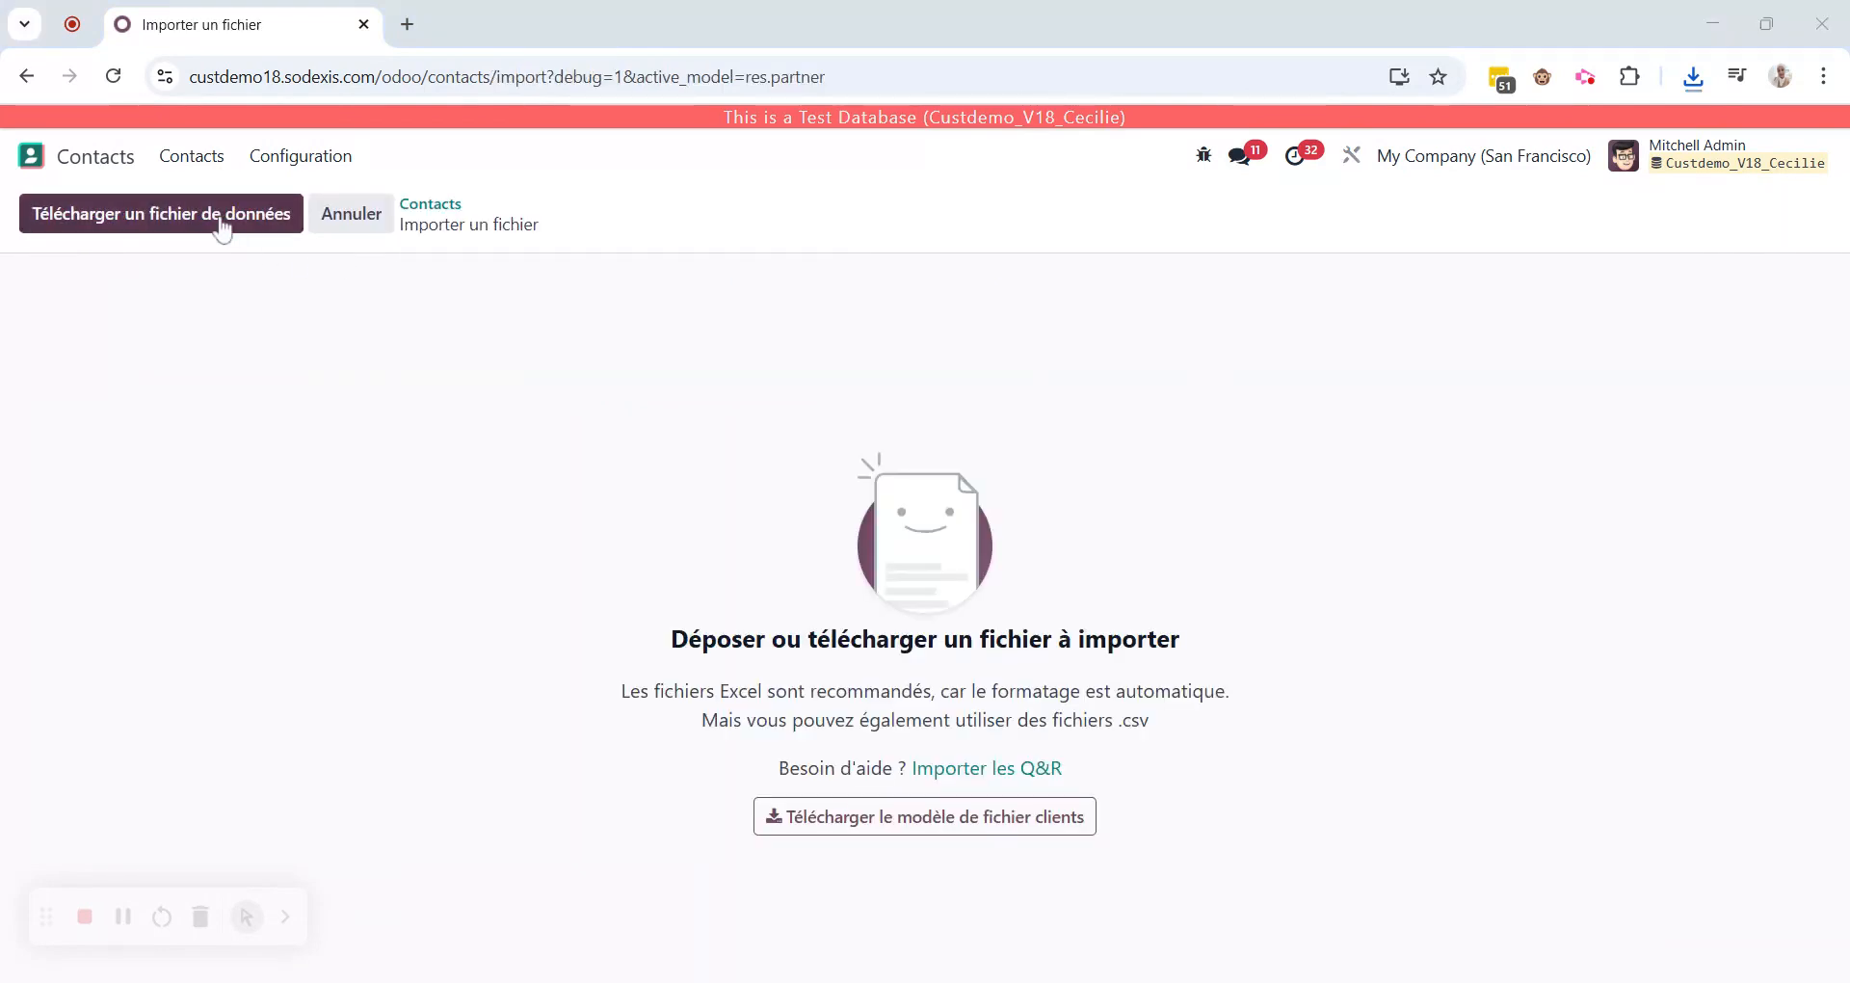
pyautogui.click(696, 530)
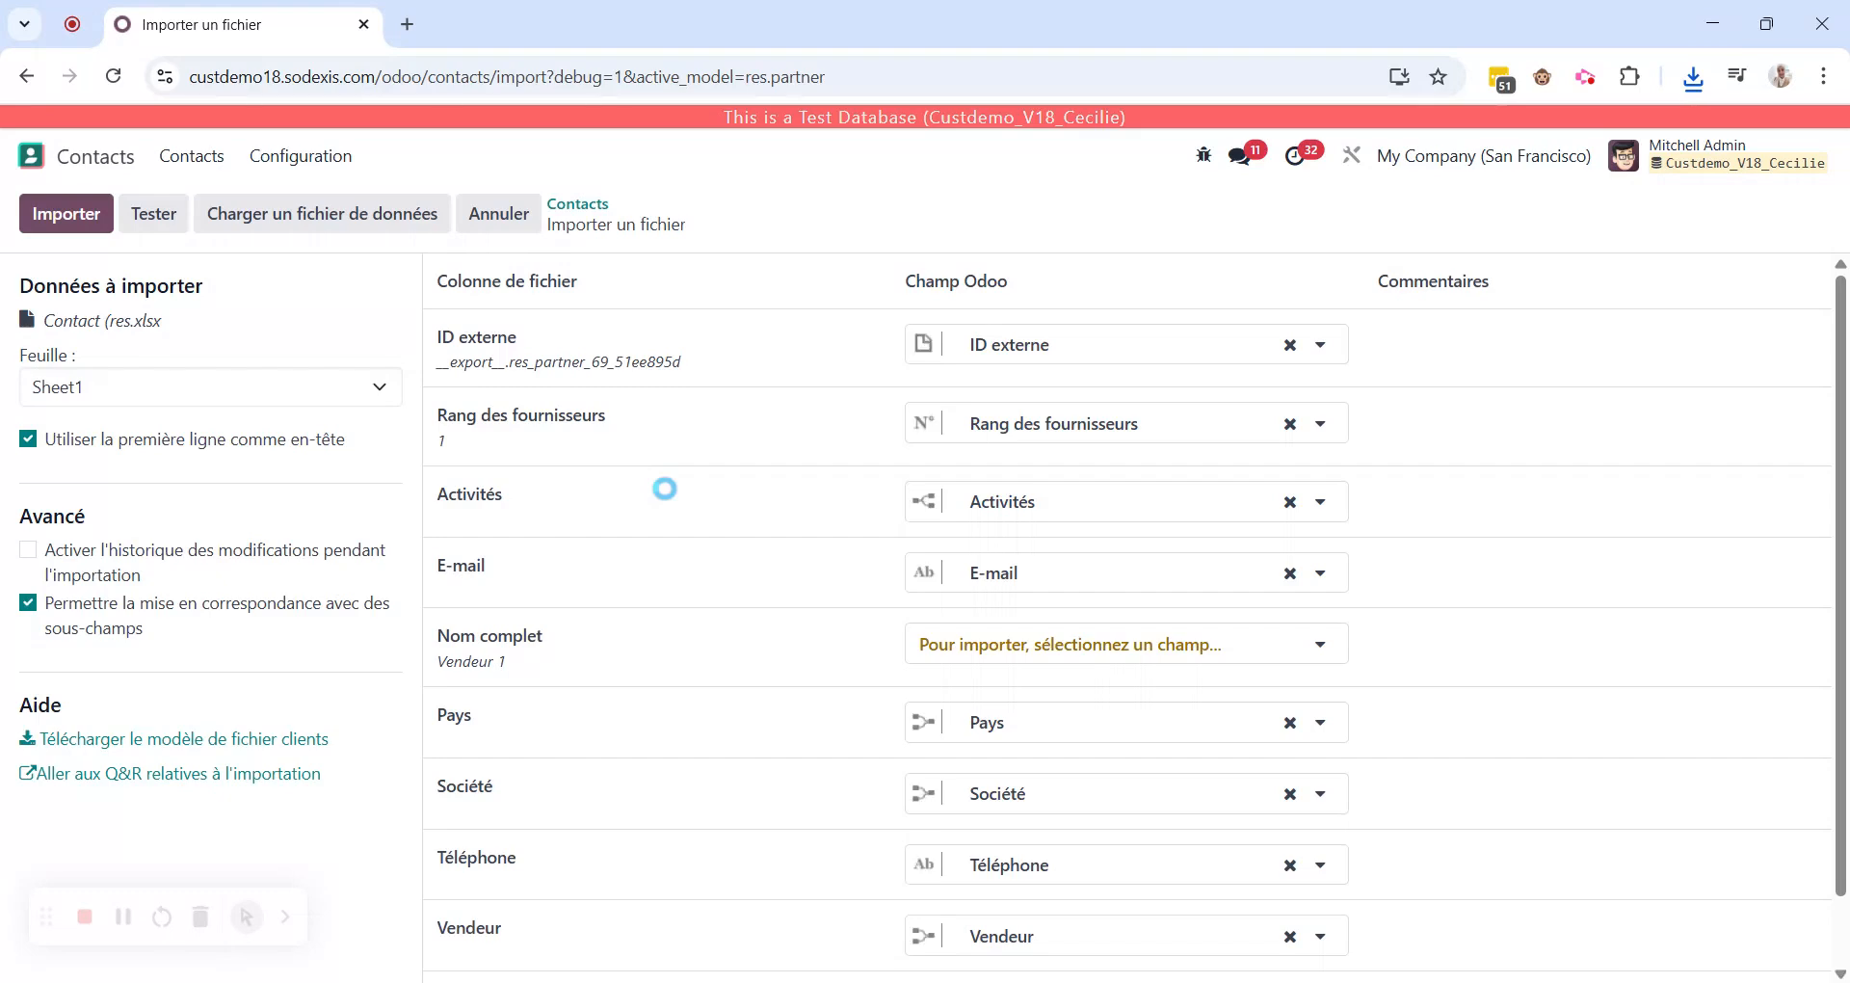
pyautogui.click(69, 222)
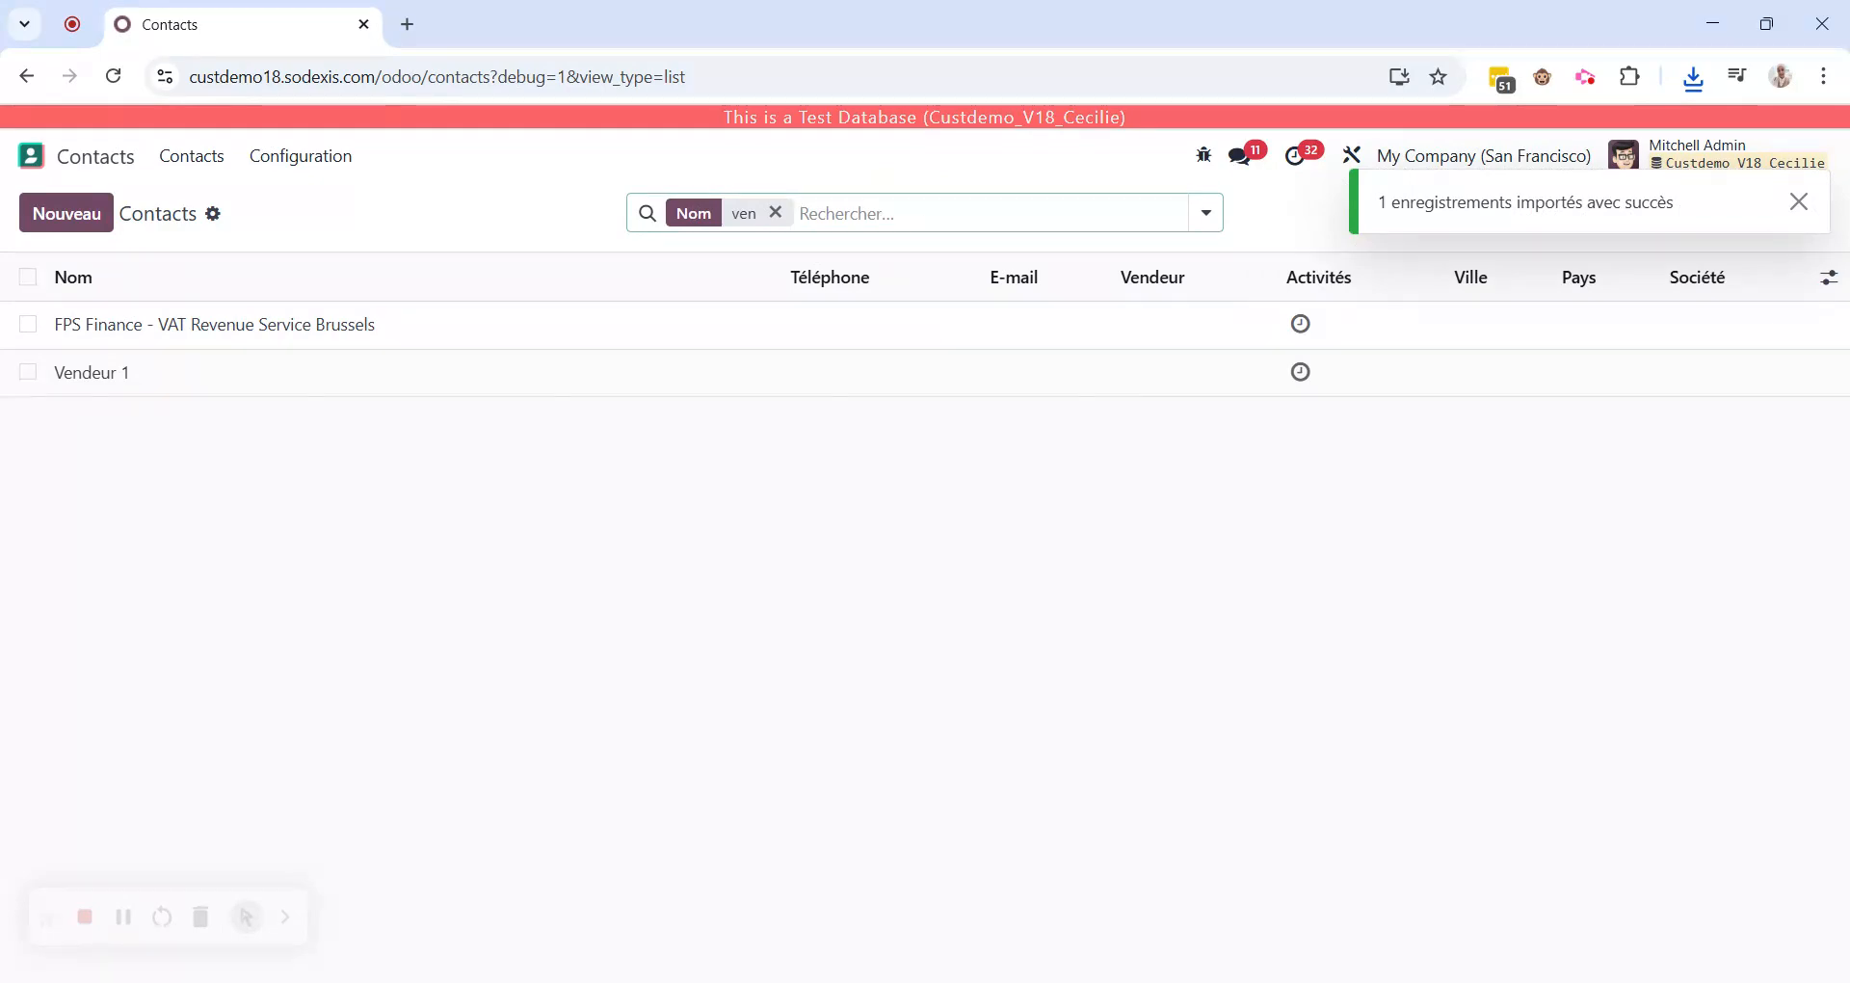
# Clear the "ven" search and check the vendor list in Achats for Vendeur 1.
pyautogui.click(786, 222)
pyautogui.click(31, 157)
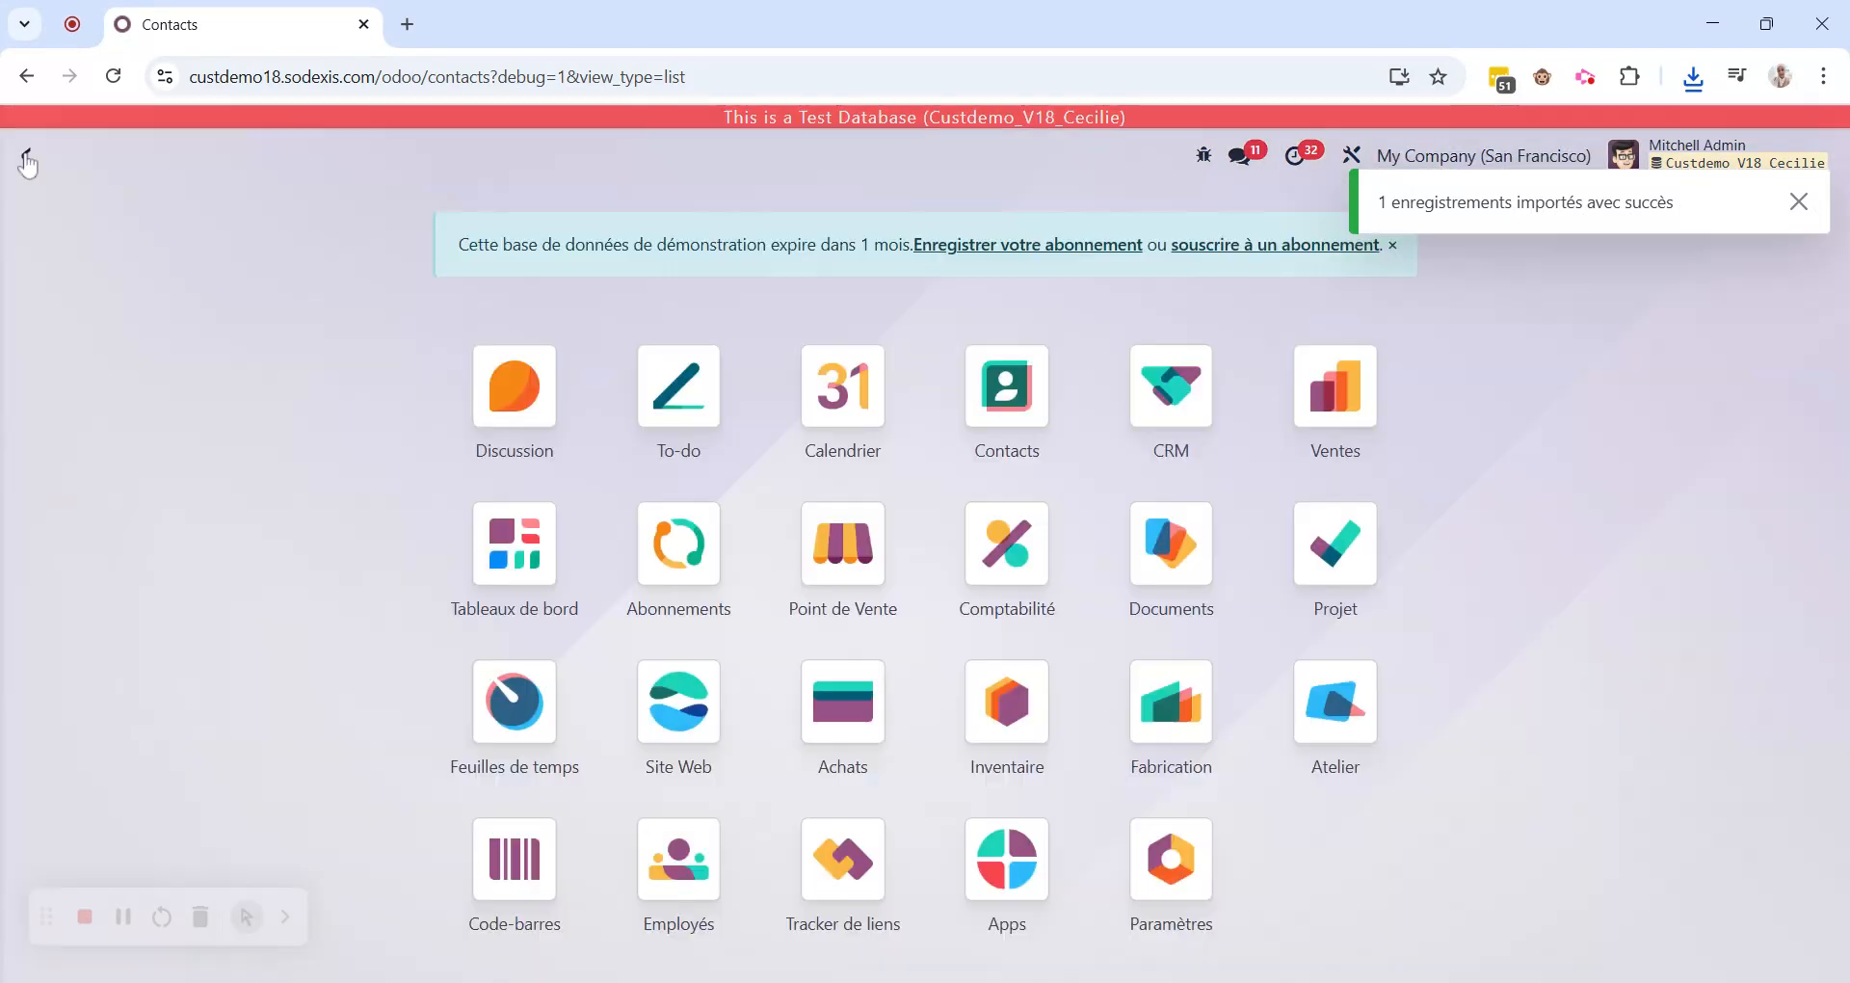
pyautogui.click(826, 718)
pyautogui.click(217, 161)
pyautogui.click(207, 269)
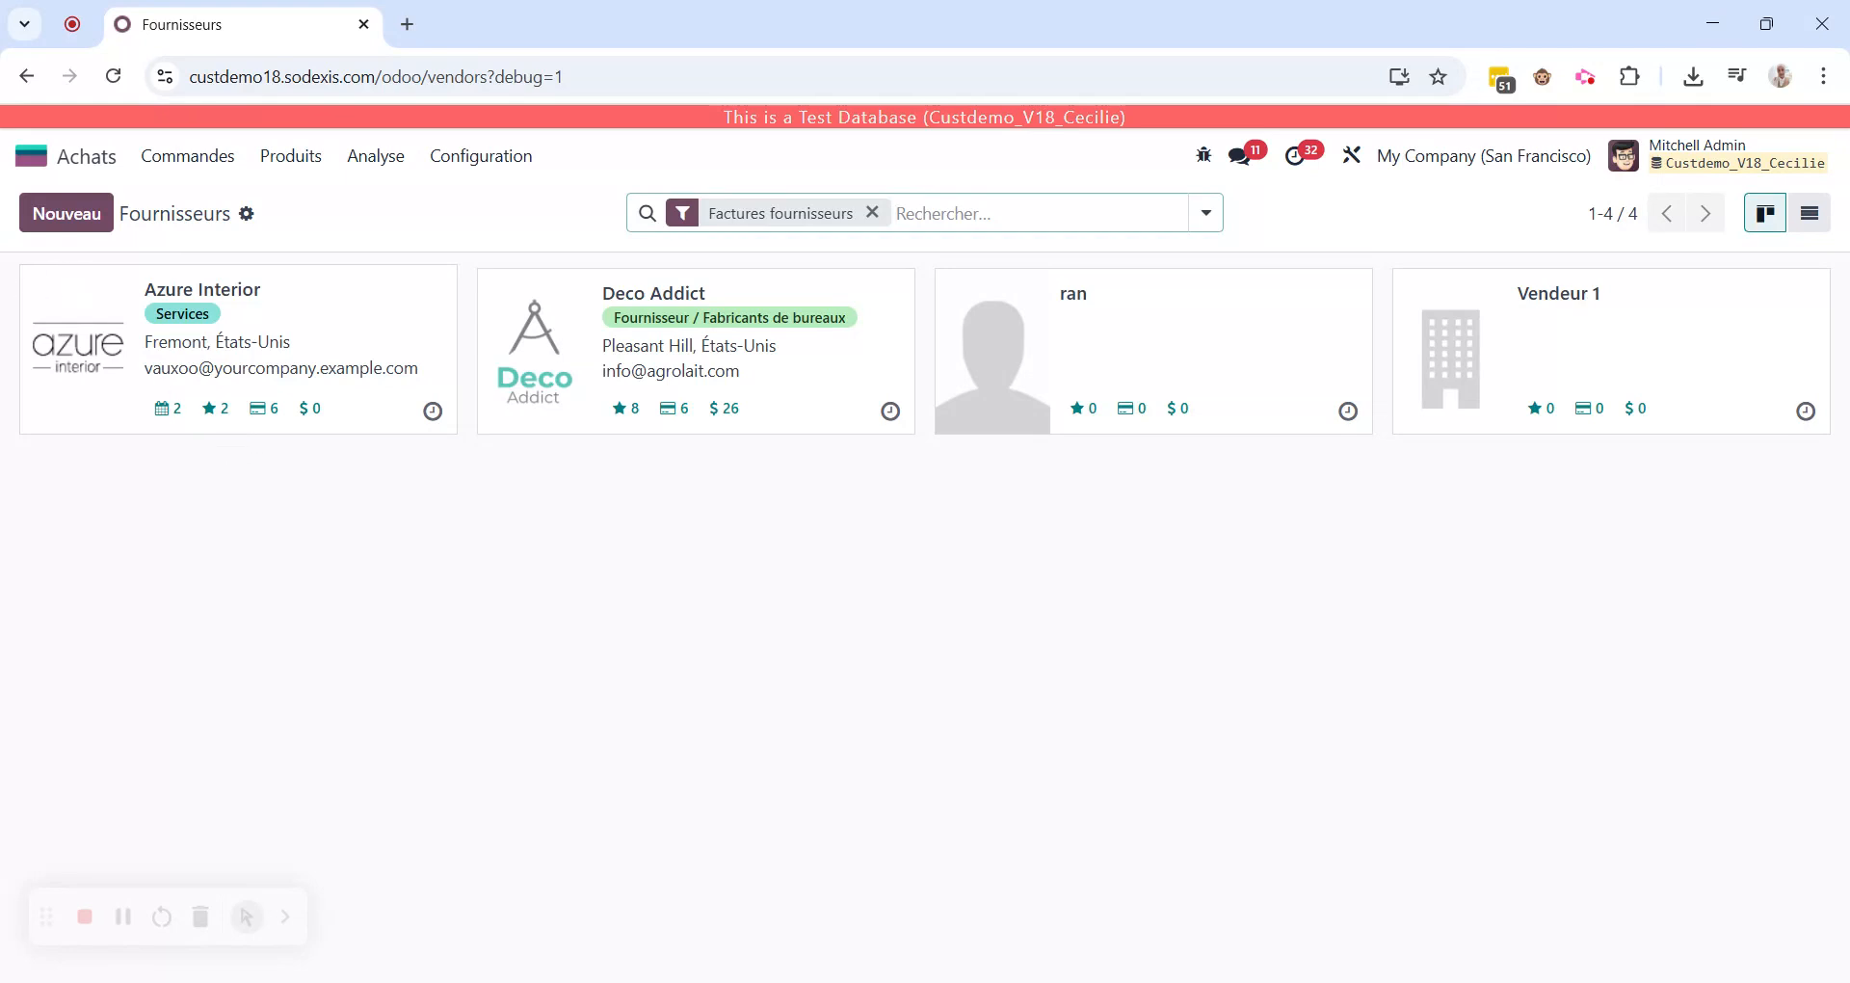
# Open the first individual's record in Contacts and open its form view in Studio.
pyautogui.click(30, 155)
pyautogui.click(1007, 417)
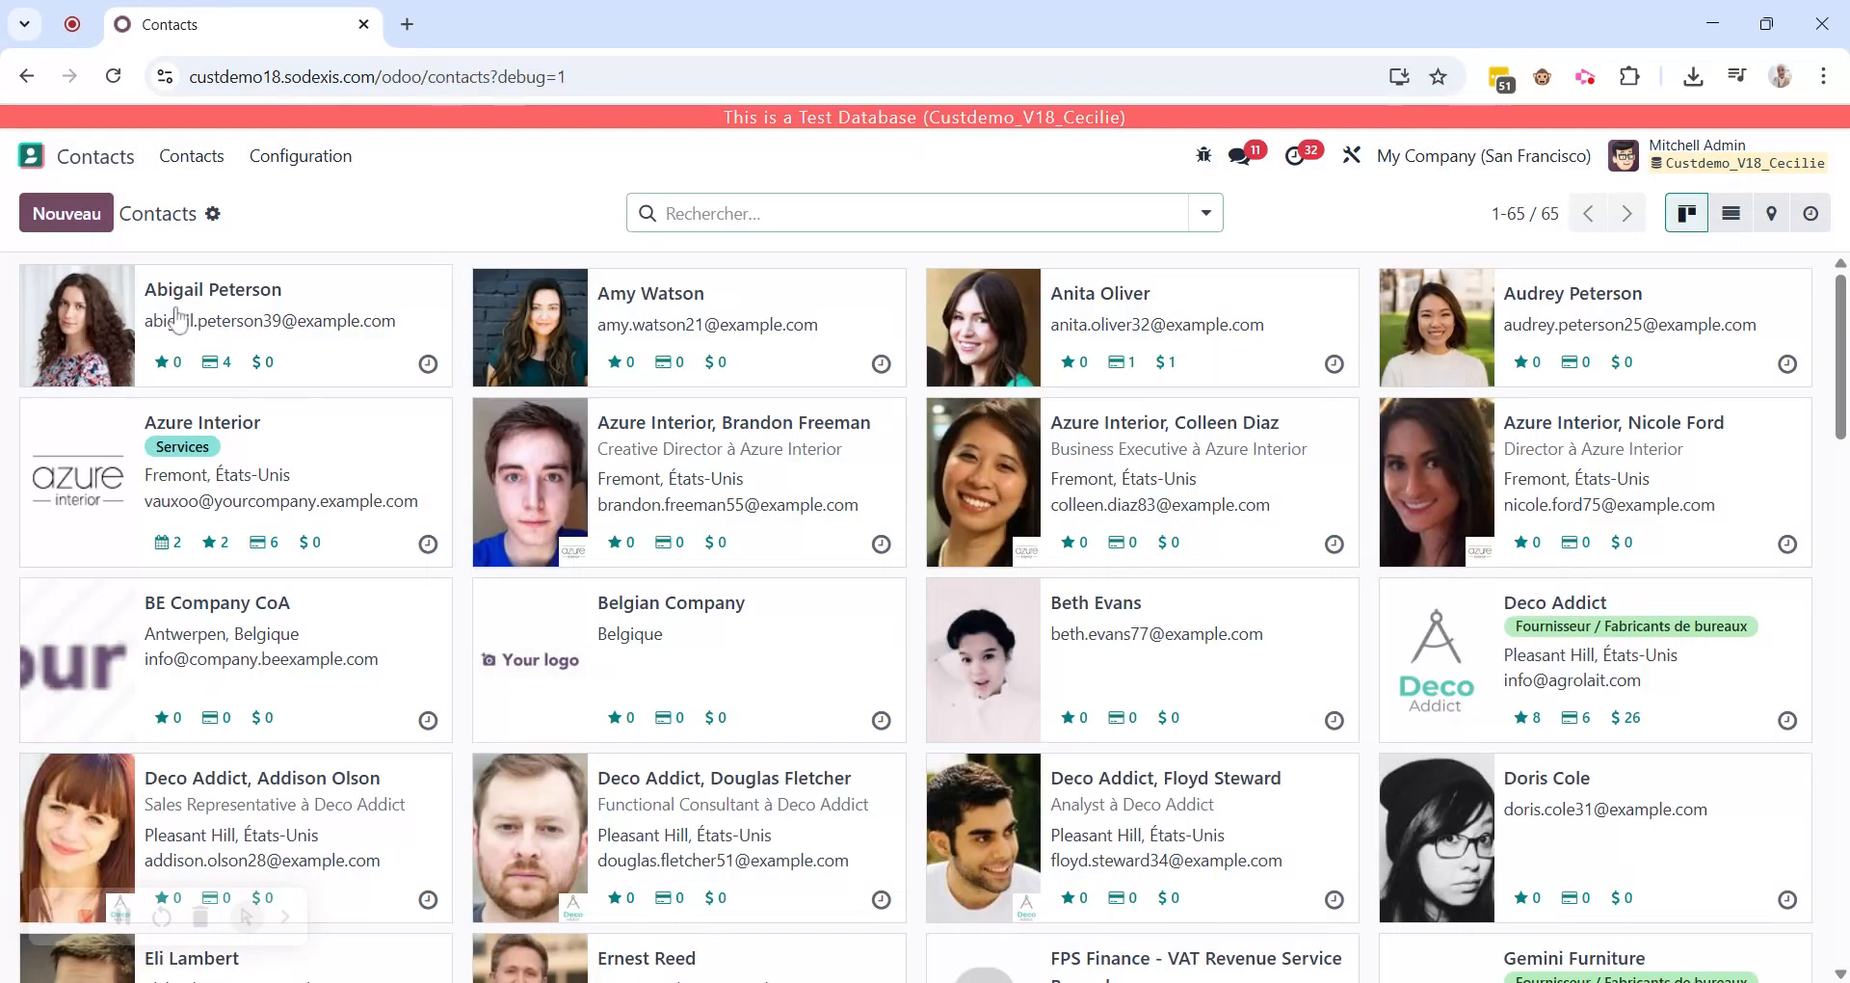
pyautogui.click(328, 300)
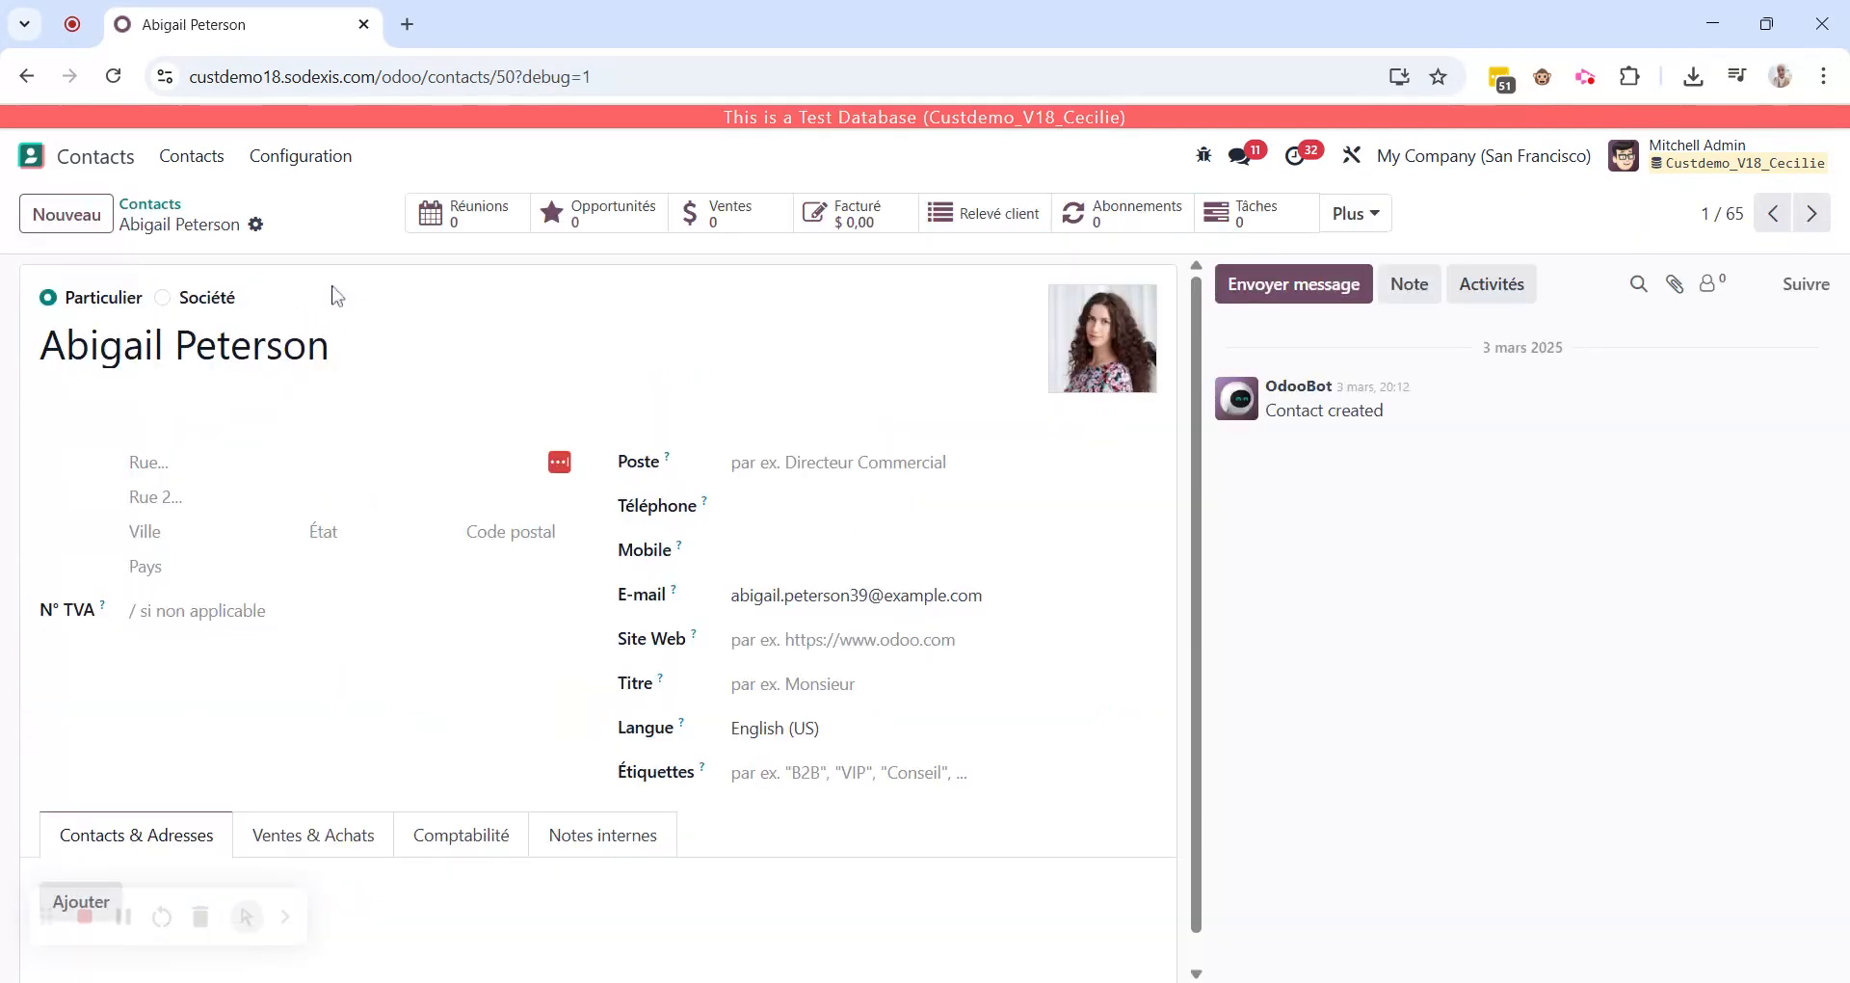
pyautogui.click(1353, 157)
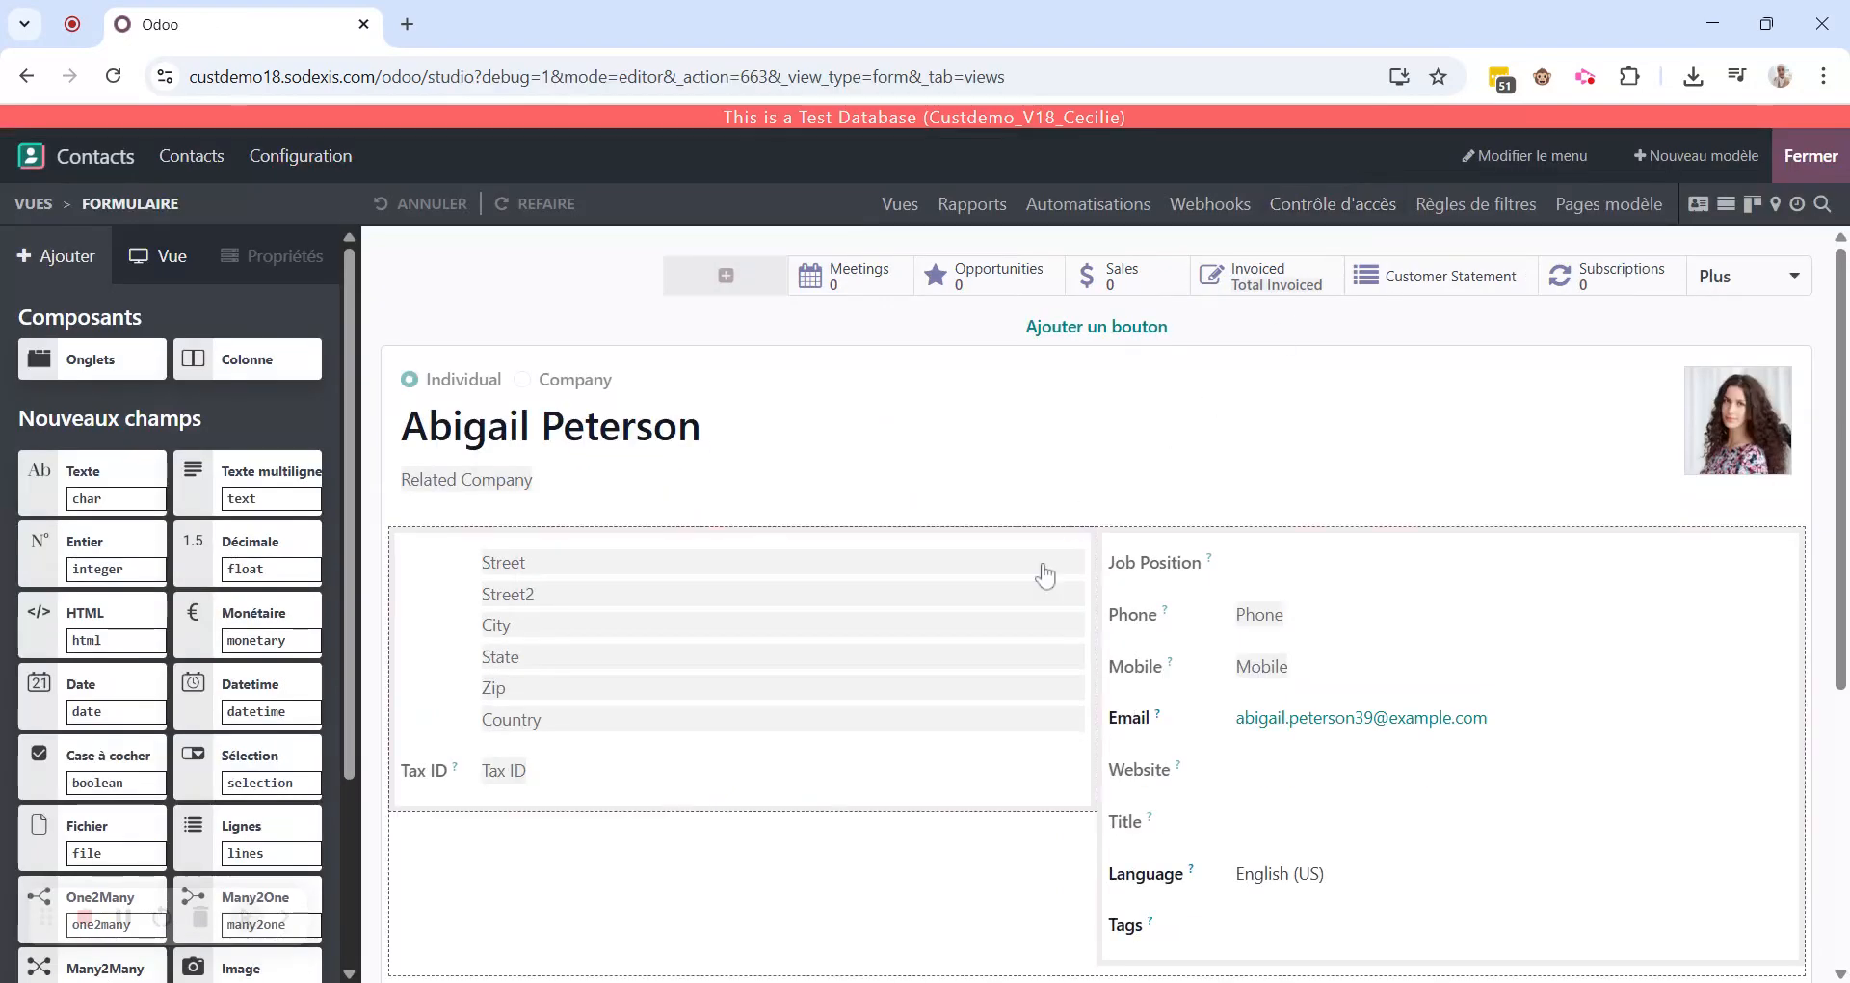
# Find the existing supplier_rank field with "ran", place it below Tax ID on the contact form, and close Studio.
pyautogui.scroll(-3, 281, 810)
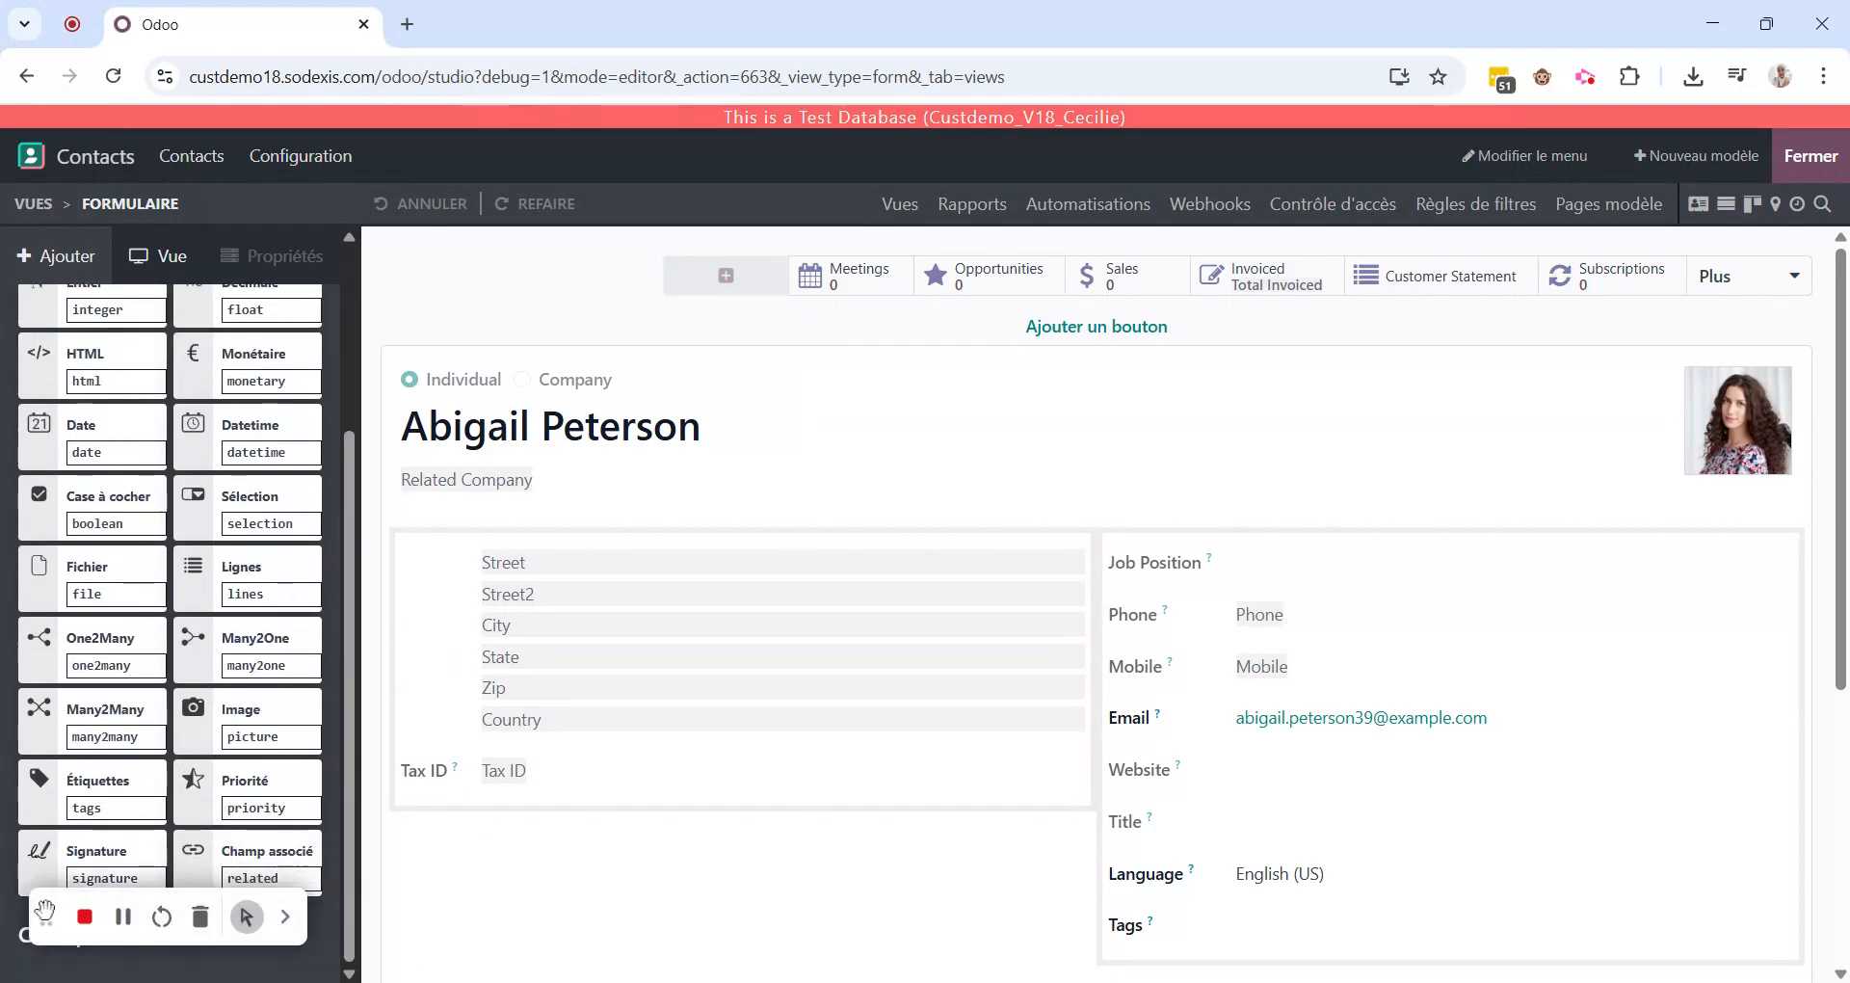
pyautogui.moveTo(56, 906); pyautogui.dragTo(195, 656)
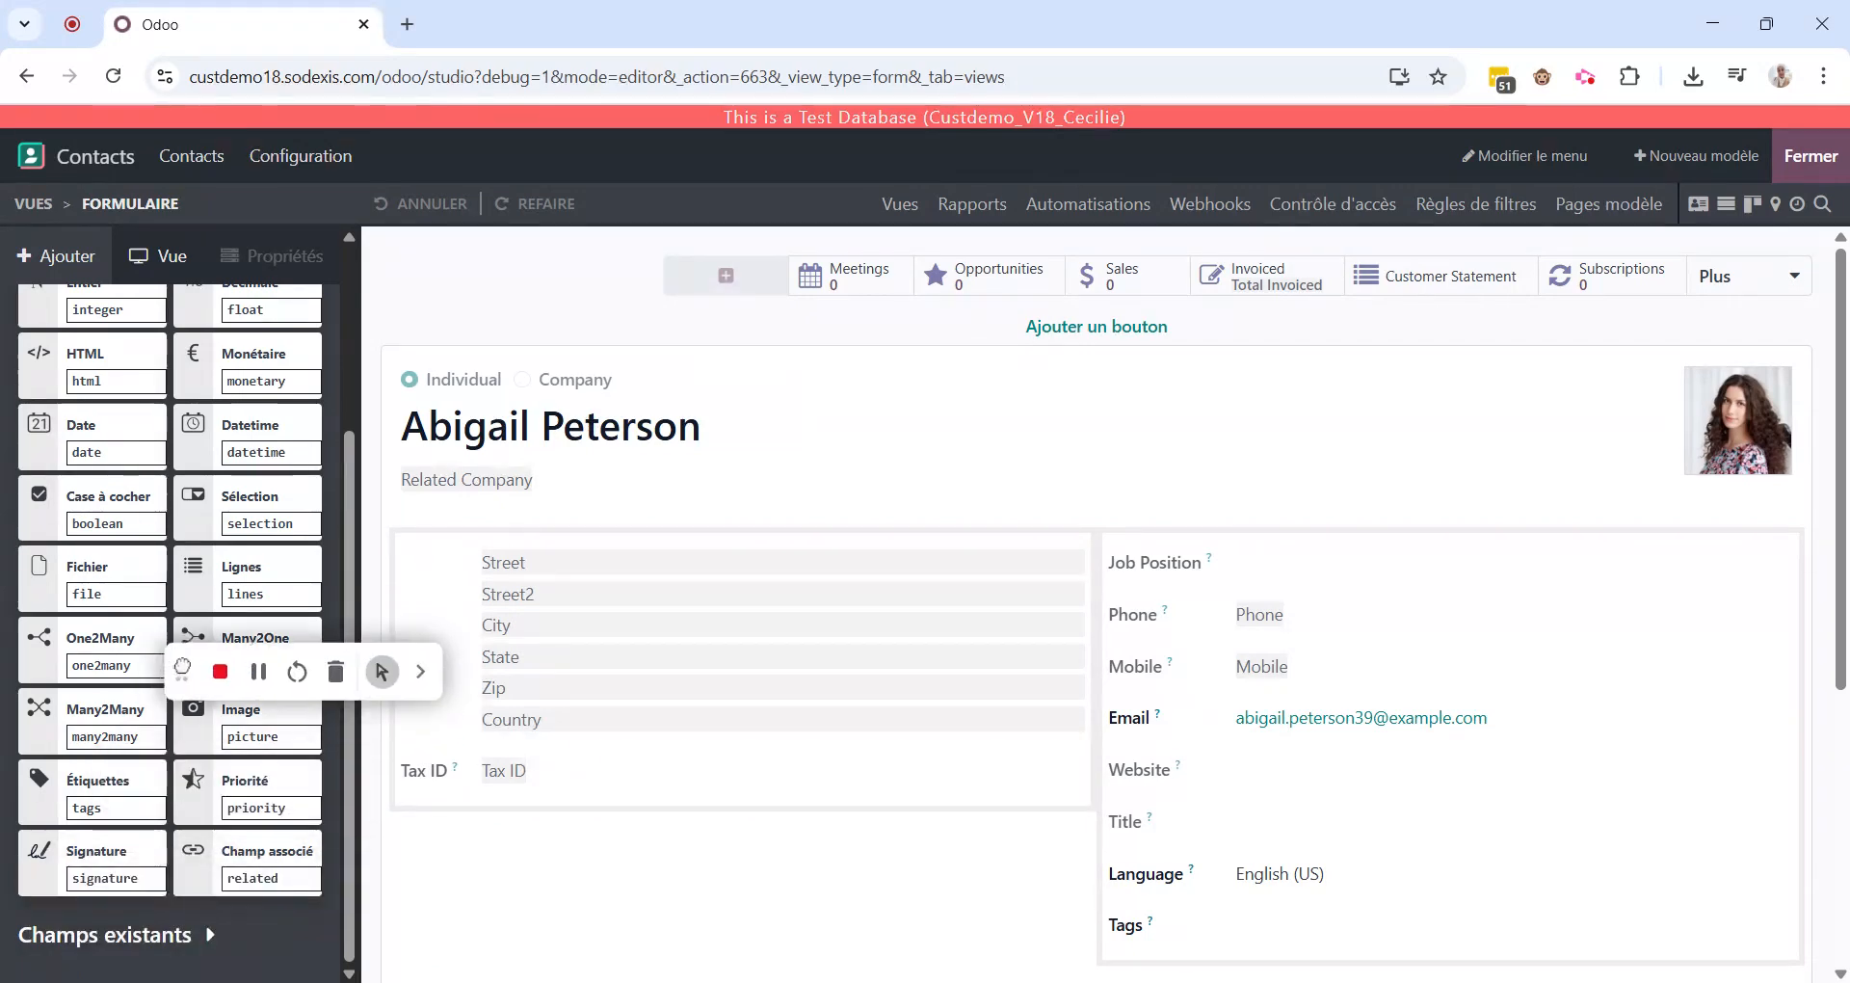
pyautogui.click(211, 935)
pyautogui.click(137, 564)
pyautogui.write('rang')
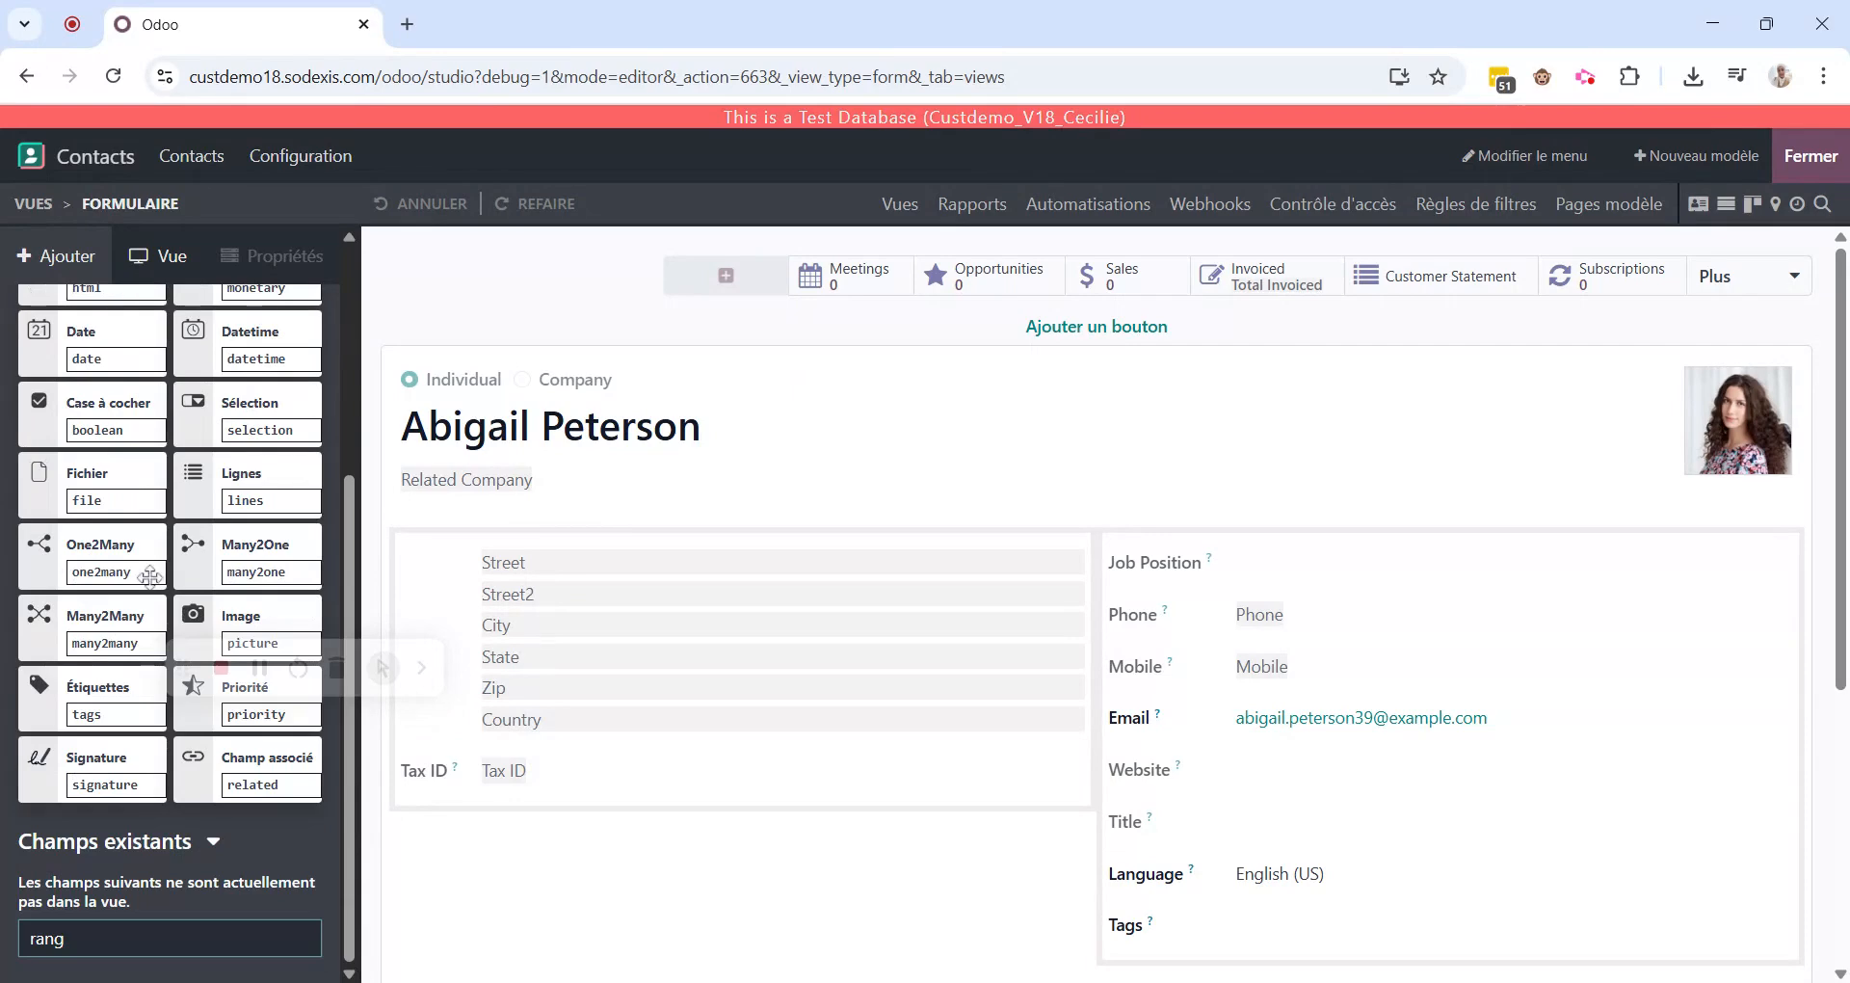
pyautogui.press('BackSpace')
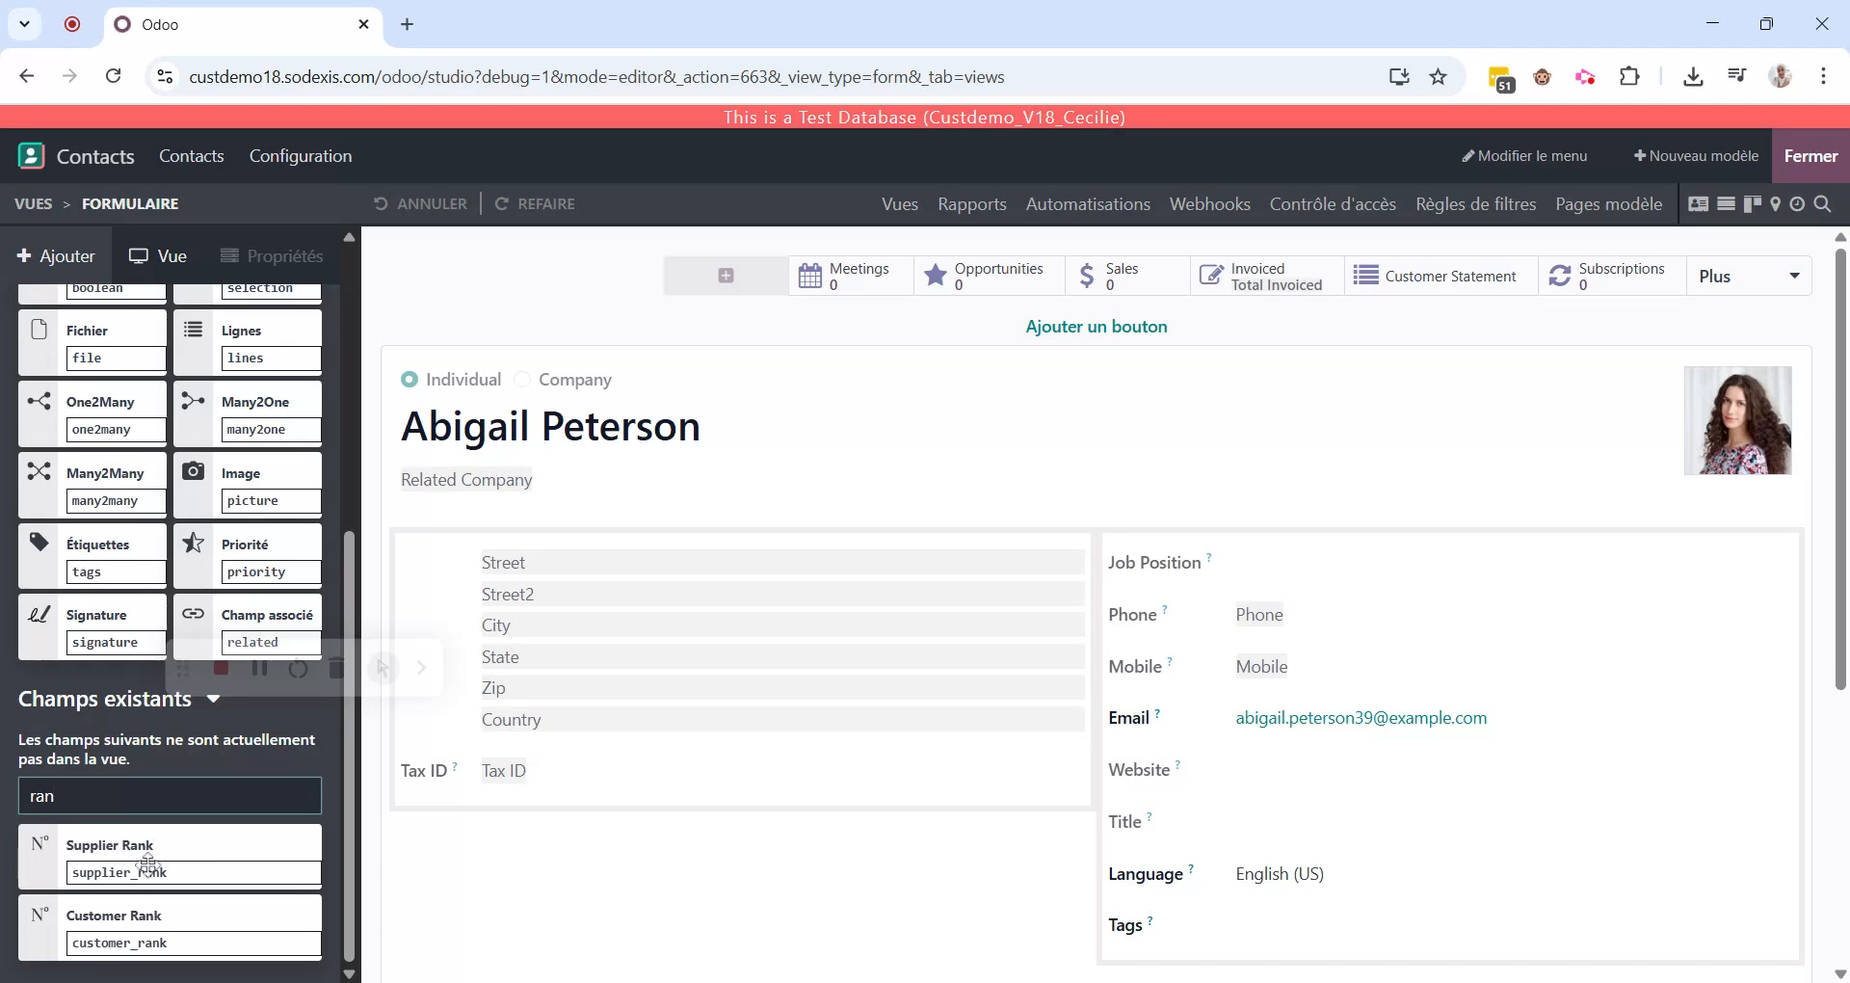
pyautogui.moveTo(126, 854); pyautogui.dragTo(551, 829)
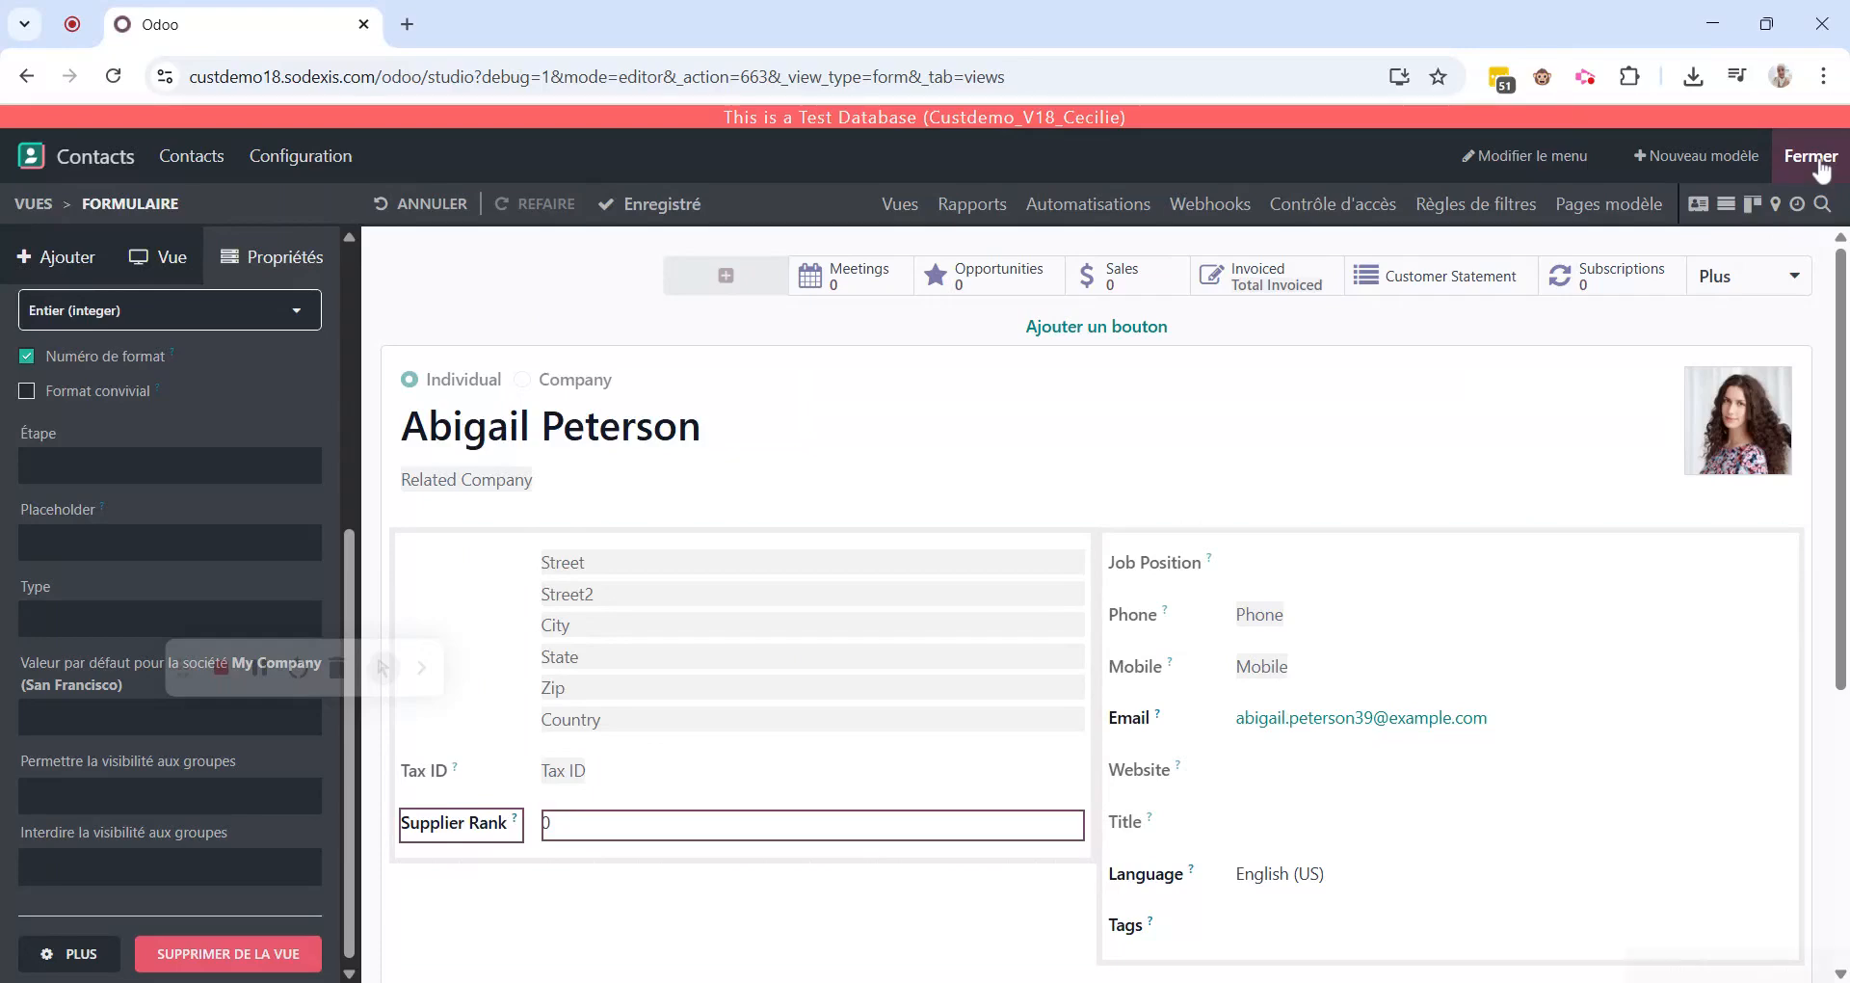
pyautogui.click(1811, 156)
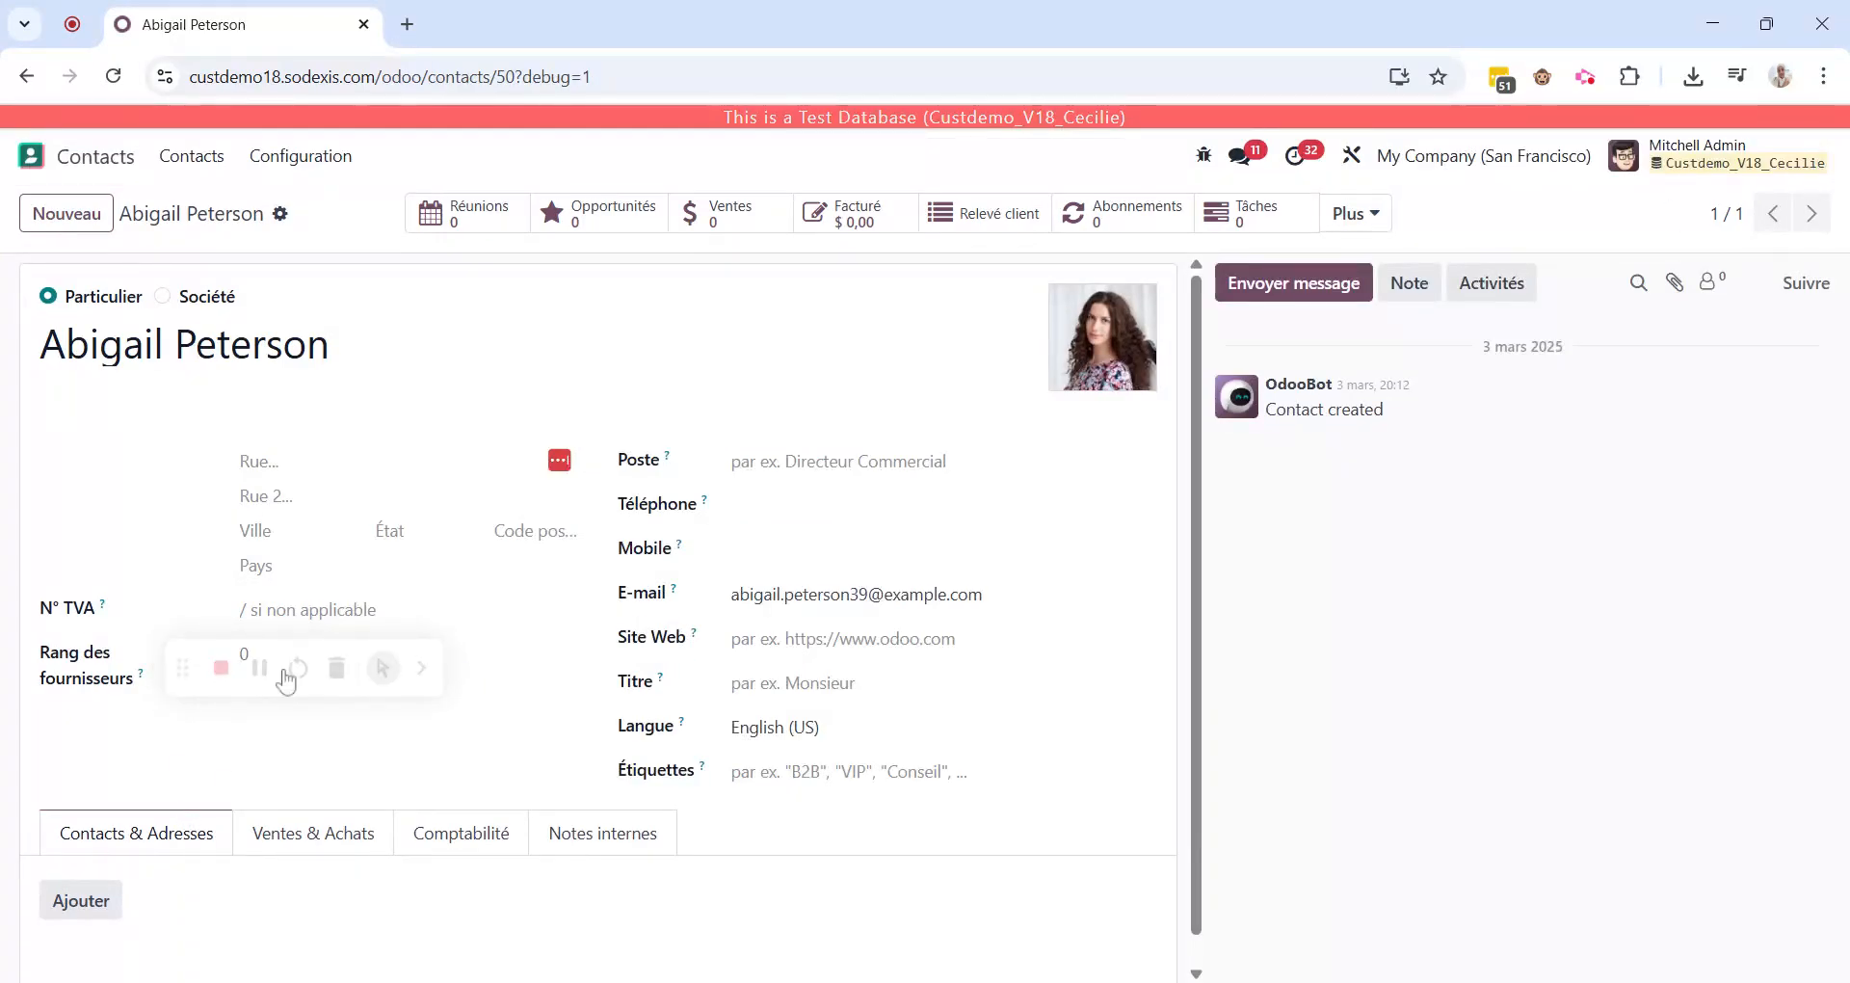
# Set the contact's Rang des fournisseurs to 1 and save the record.
pyautogui.moveTo(182, 667); pyautogui.dragTo(44, 954)
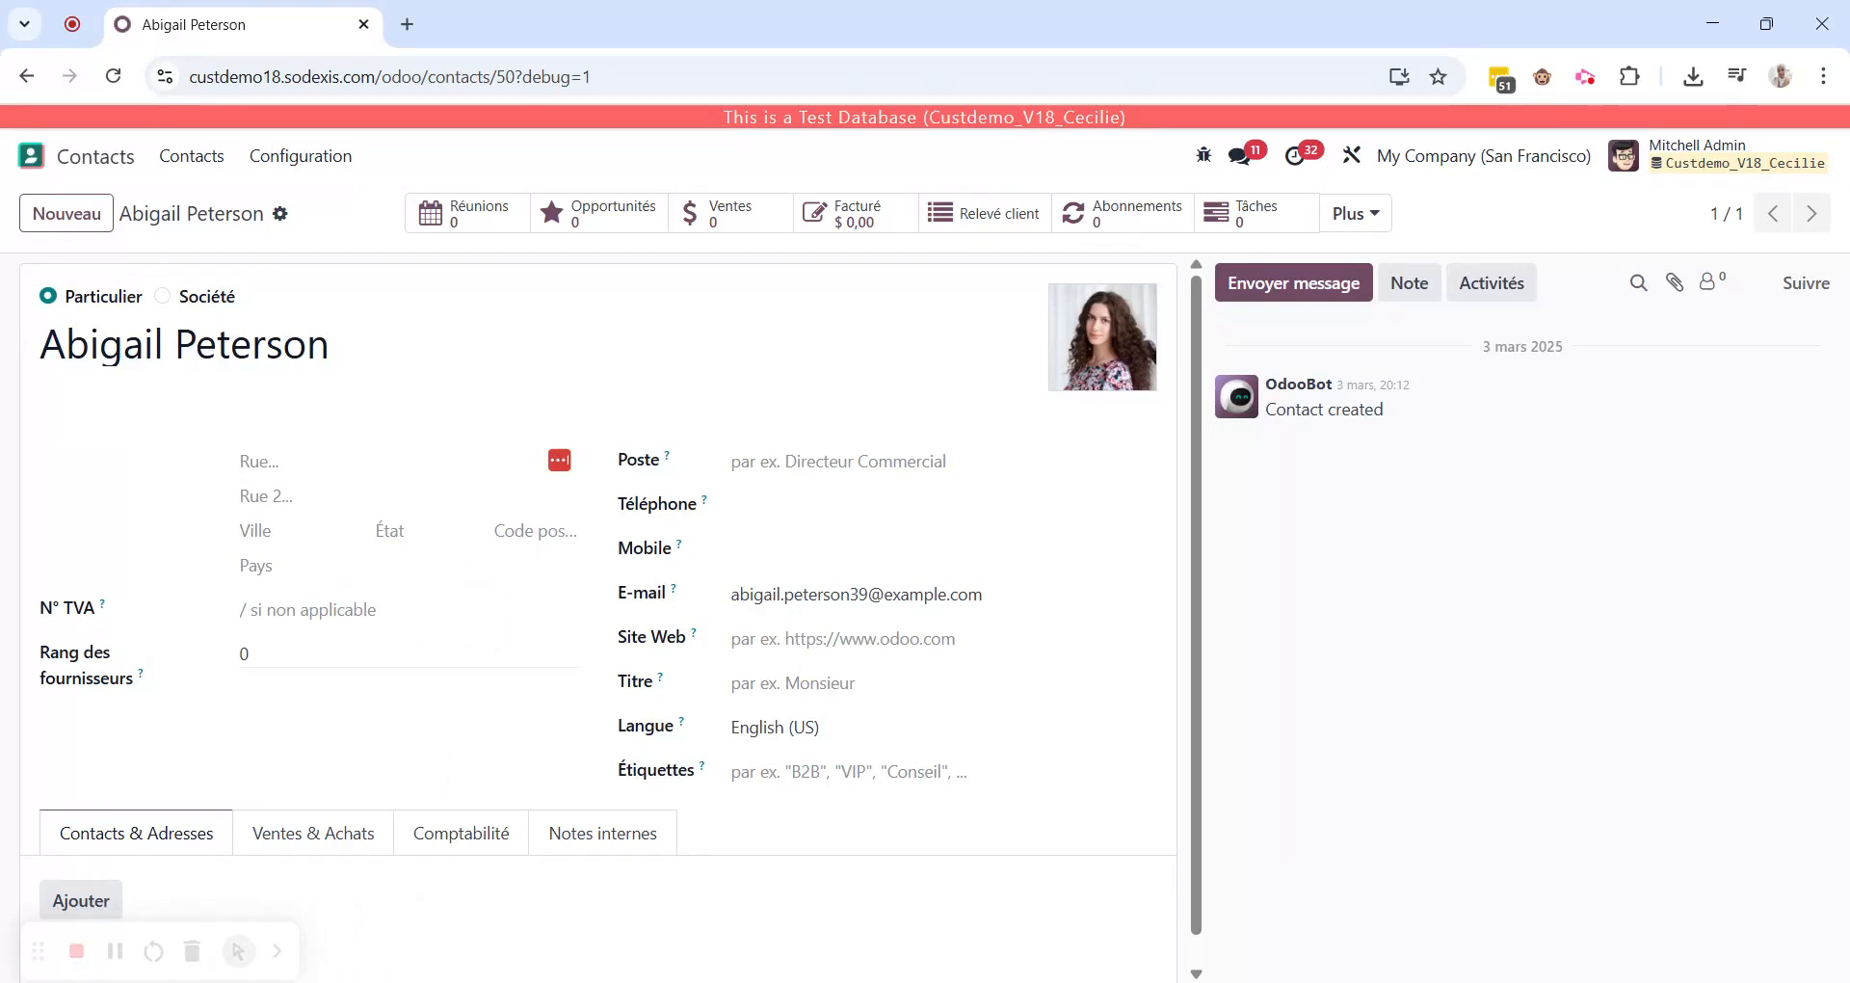
pyautogui.click(397, 653)
pyautogui.write('1')
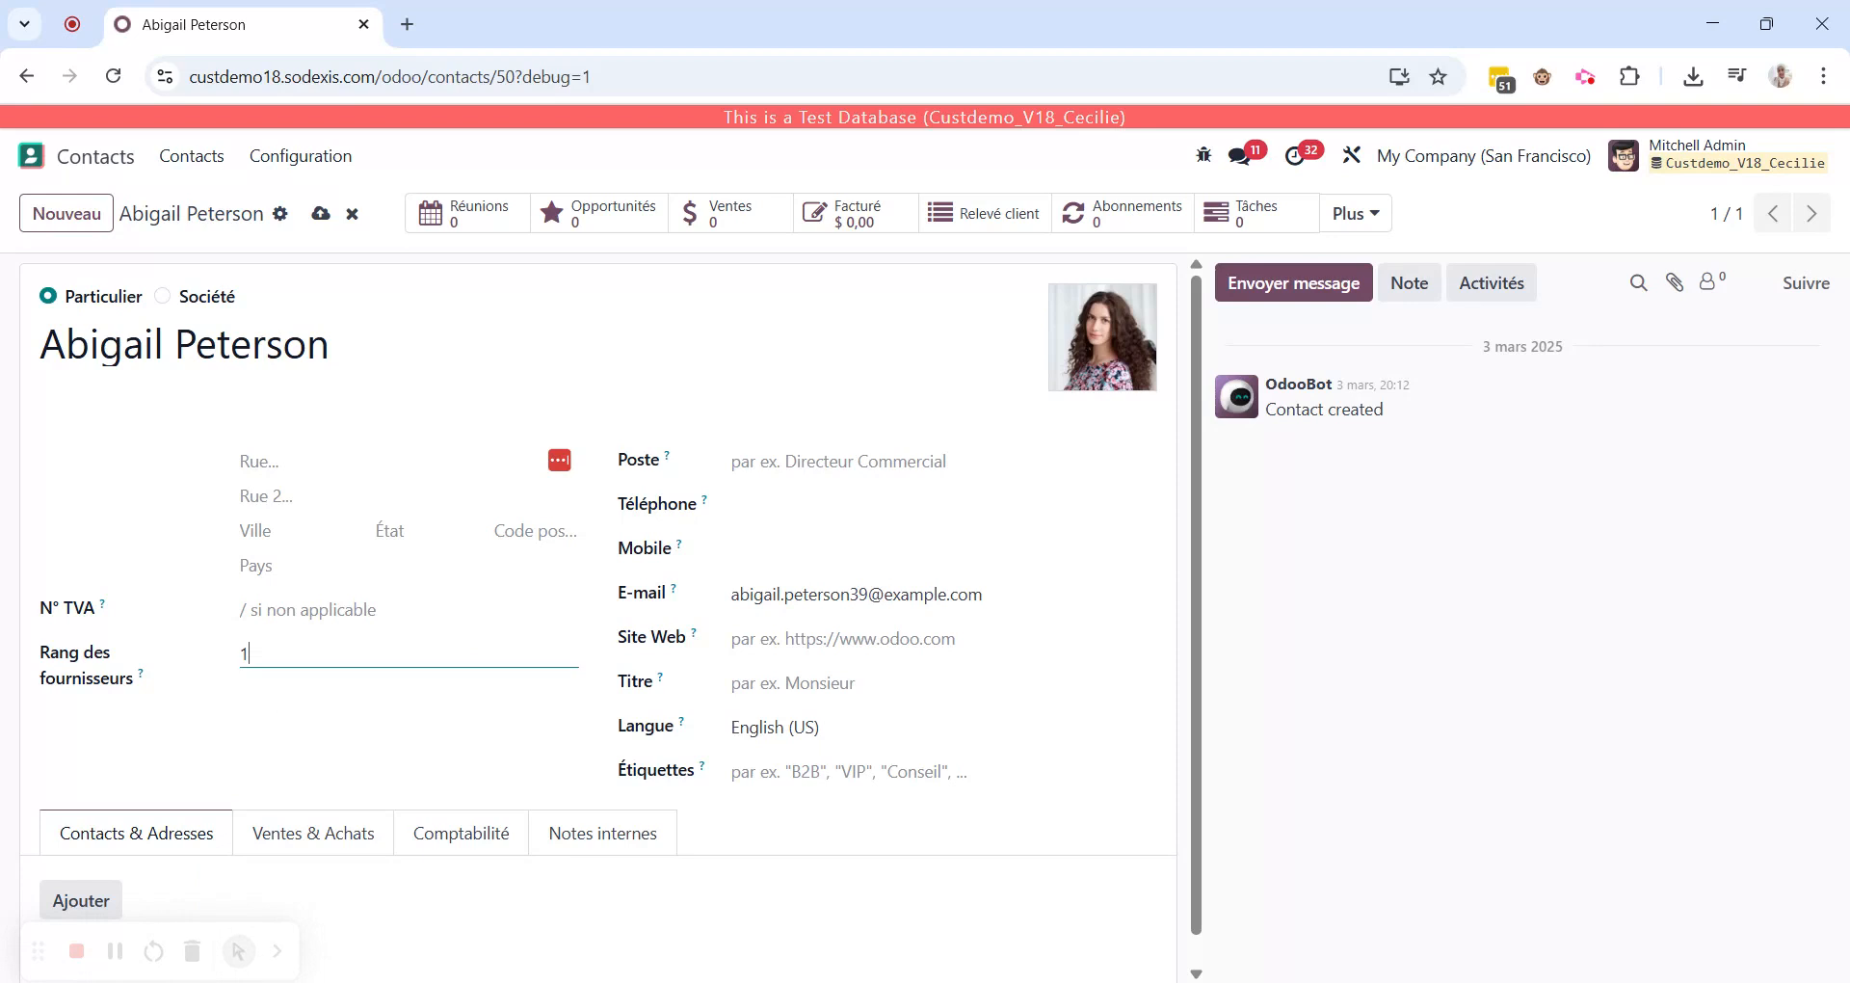
pyautogui.click(322, 216)
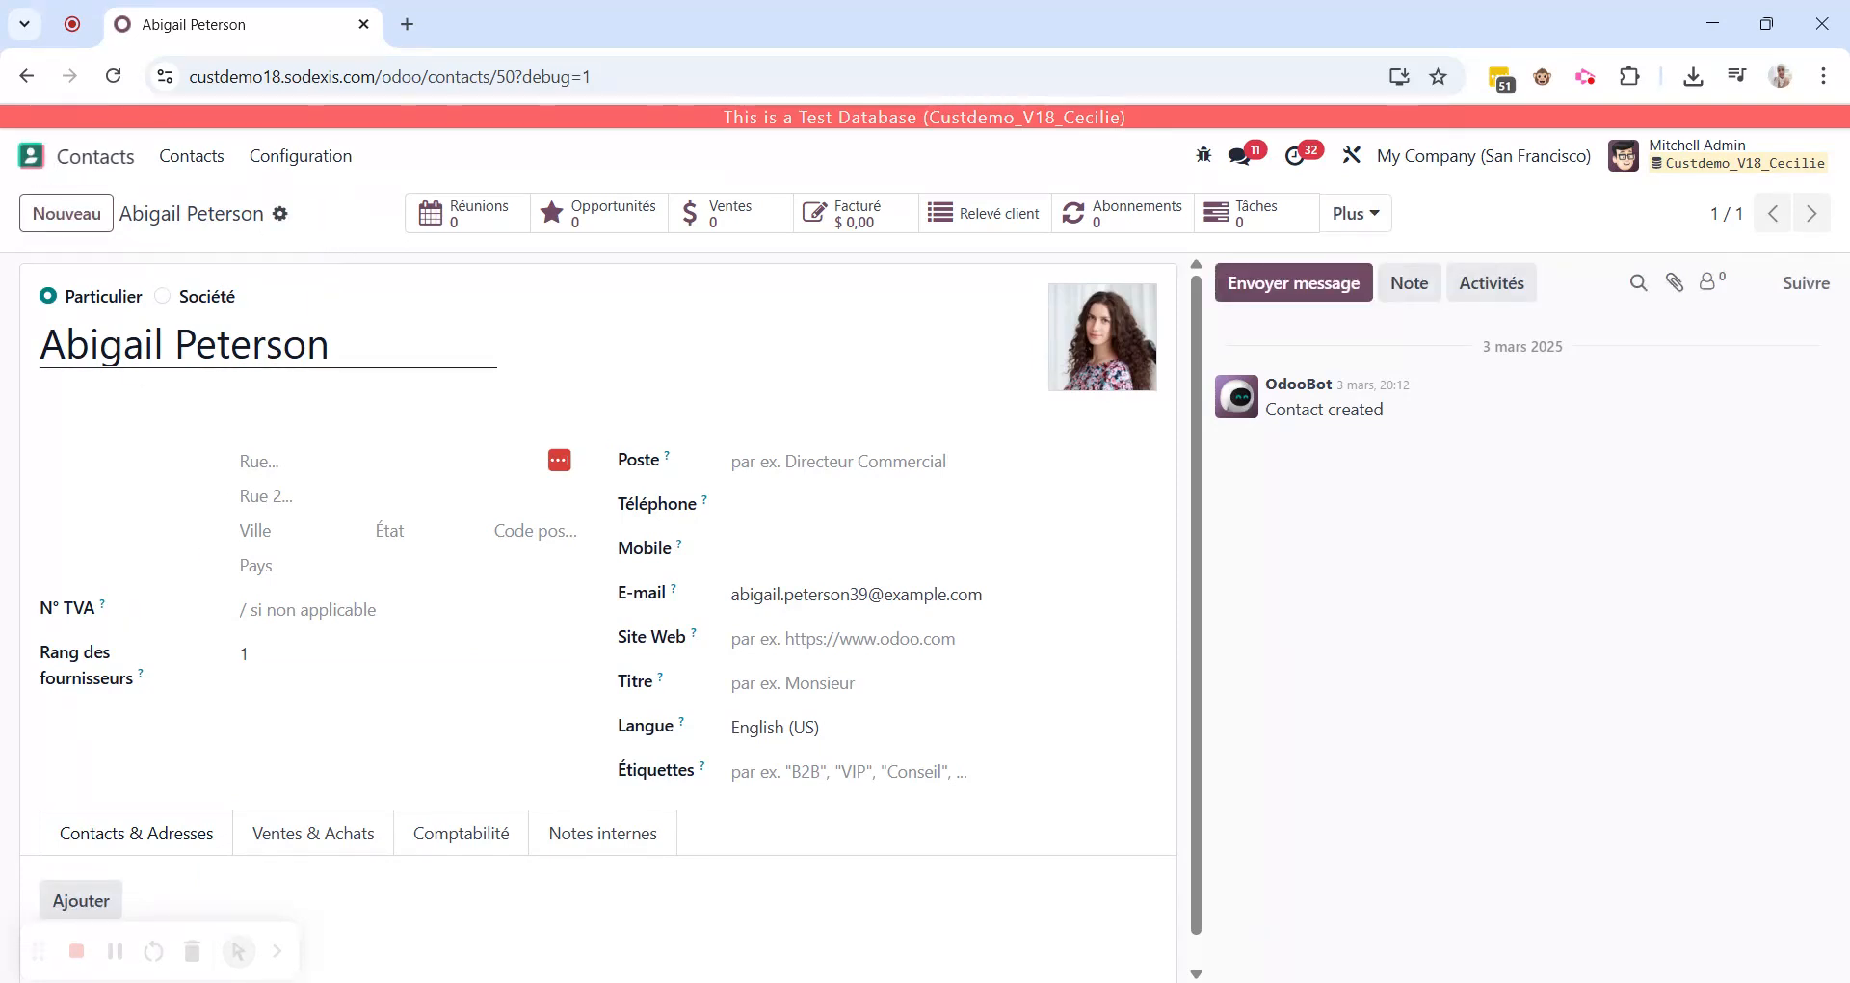
# Check the Fournisseurs list in Achats for the contact whose supplier rank was edited.
pyautogui.click(33, 155)
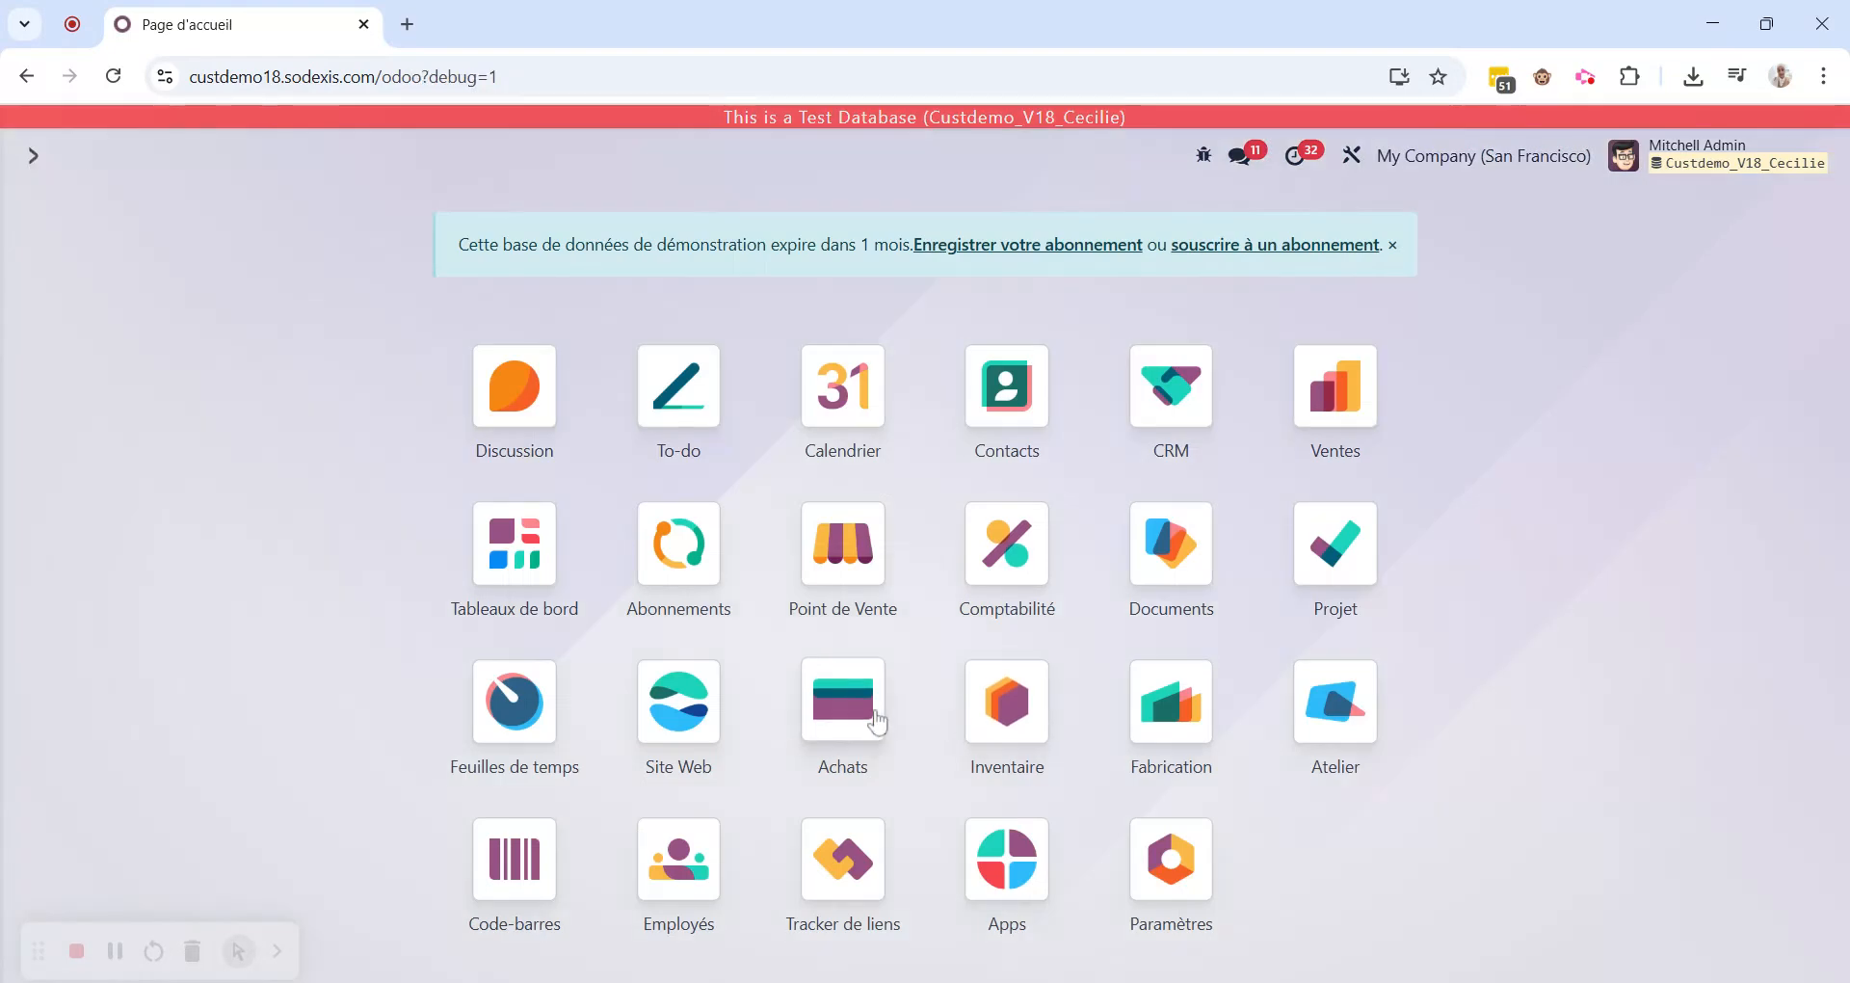
pyautogui.click(836, 720)
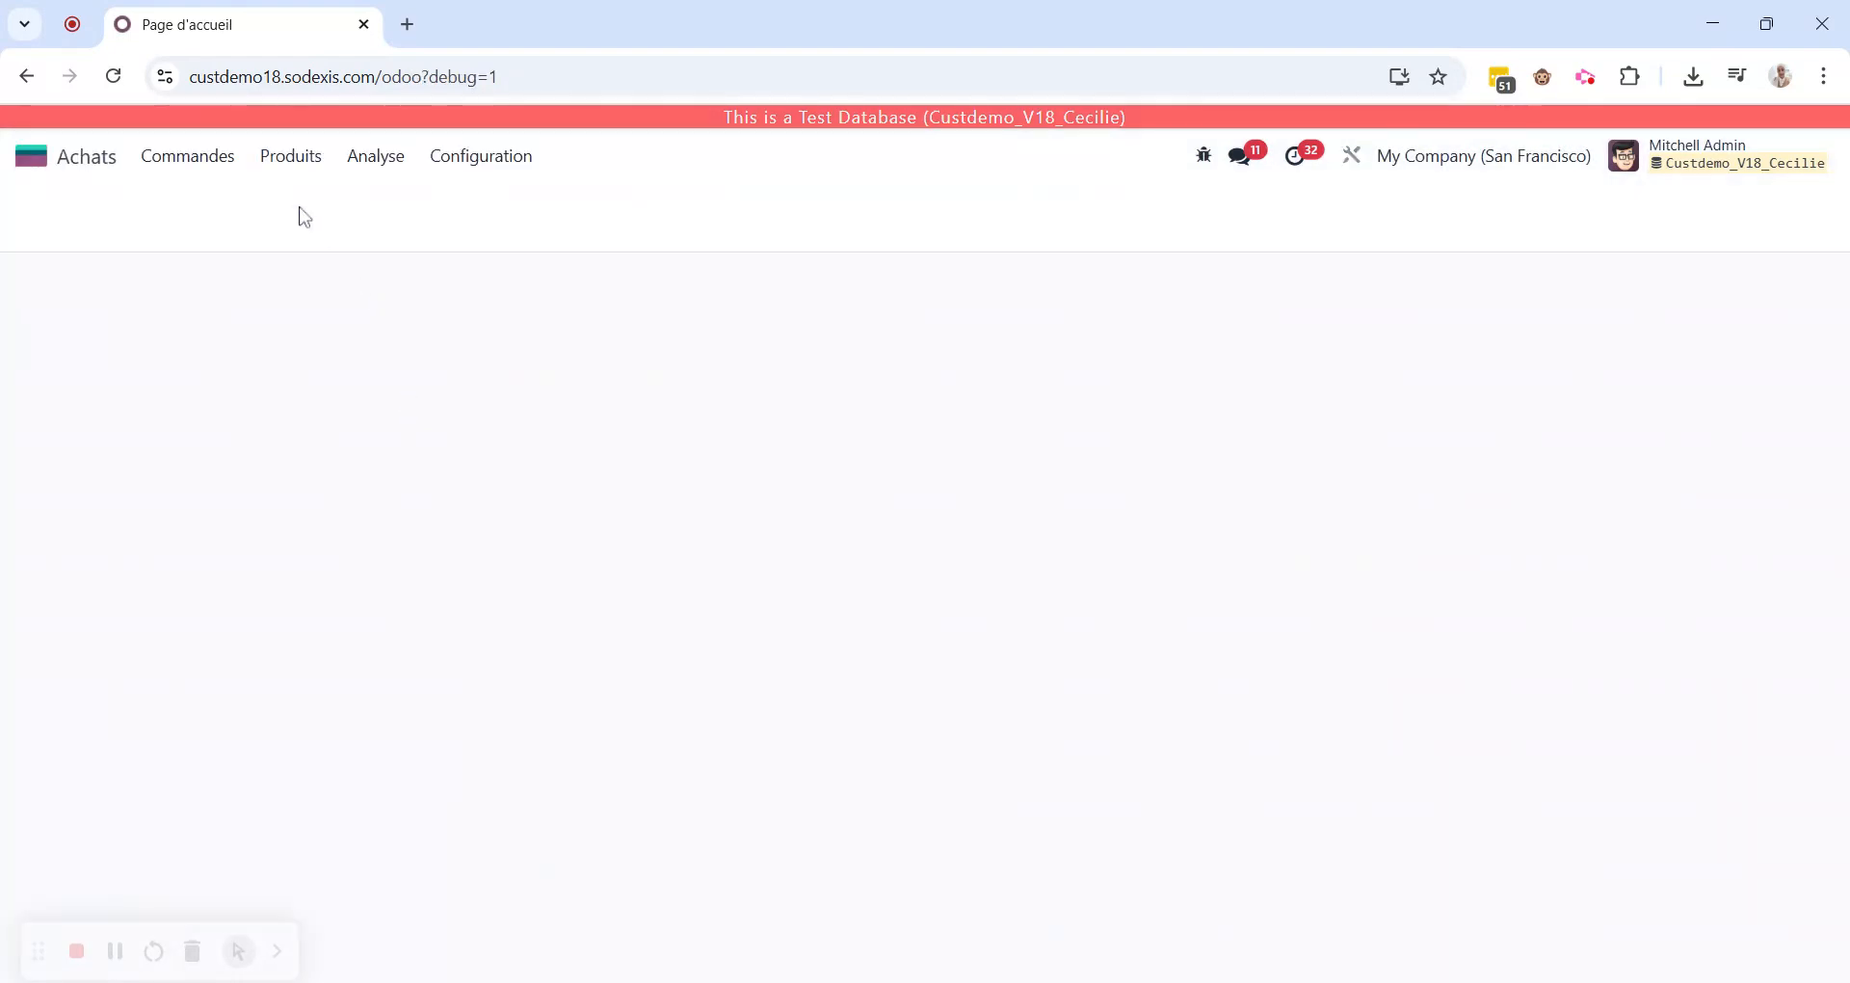
pyautogui.click(187, 155)
pyautogui.click(209, 270)
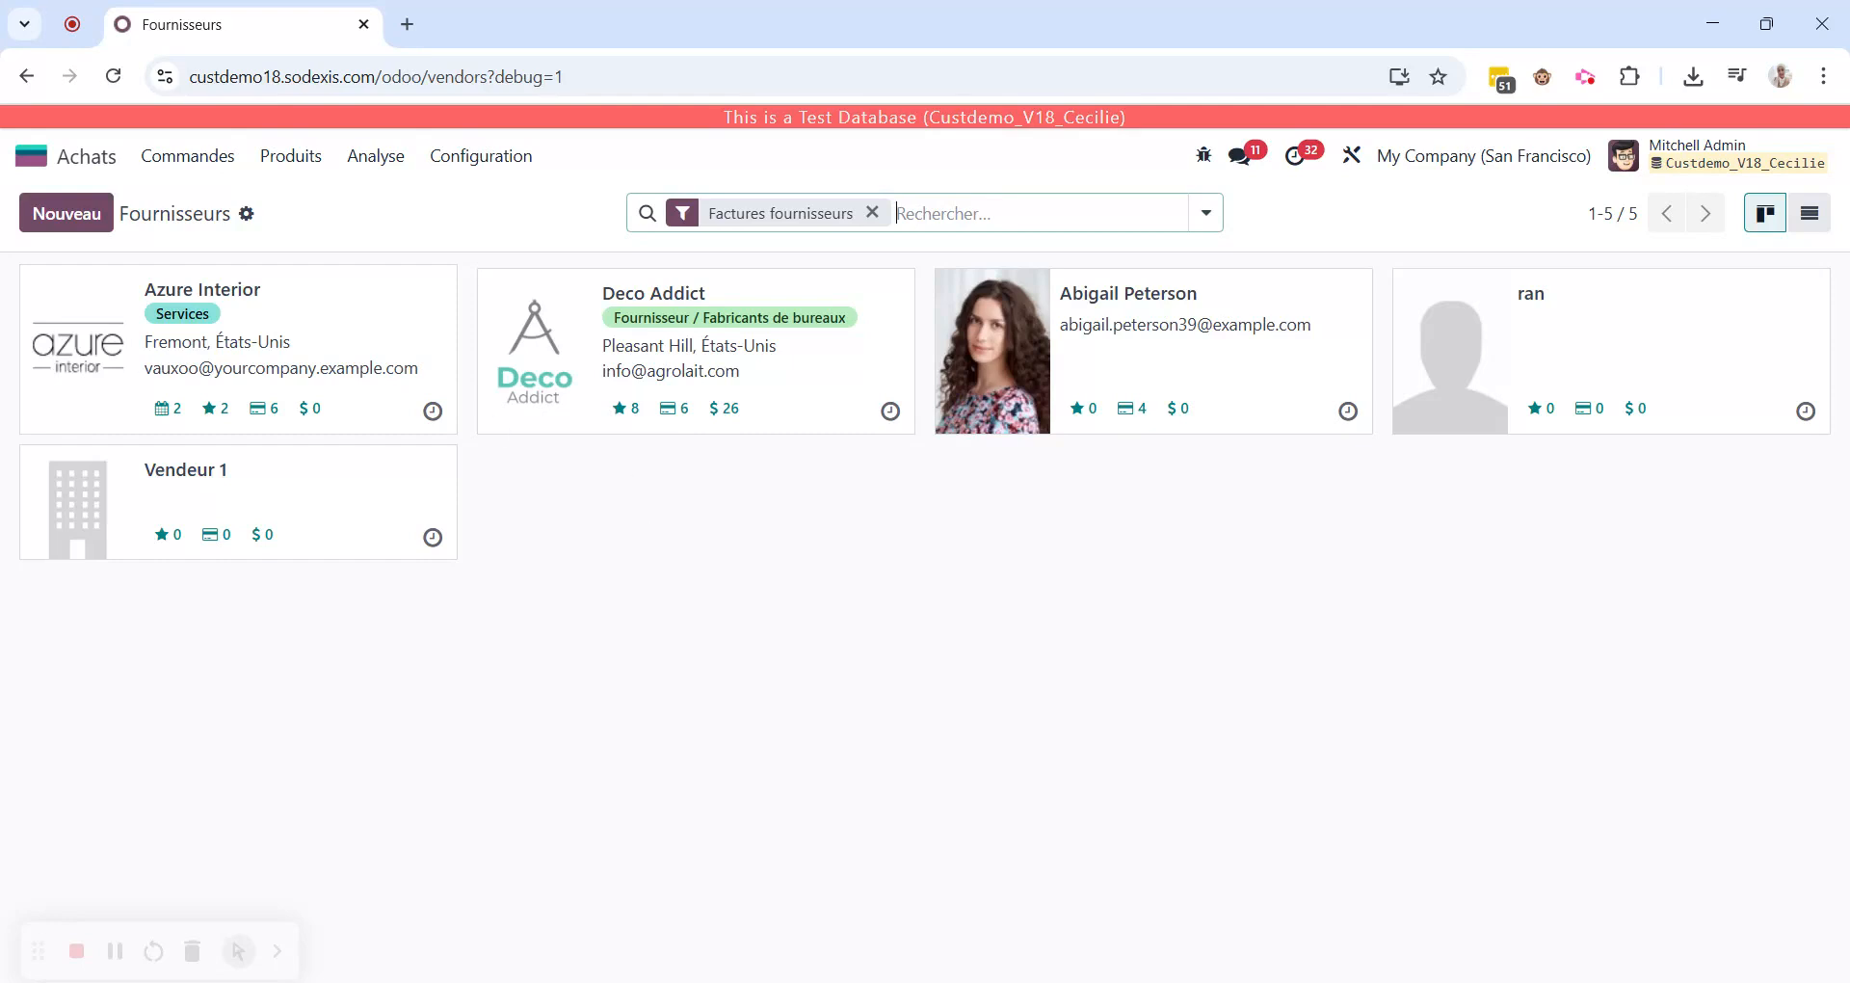
# Start a new request for quotation from the Demandes de prix list to view its vendor choices.
pyautogui.click(191, 164)
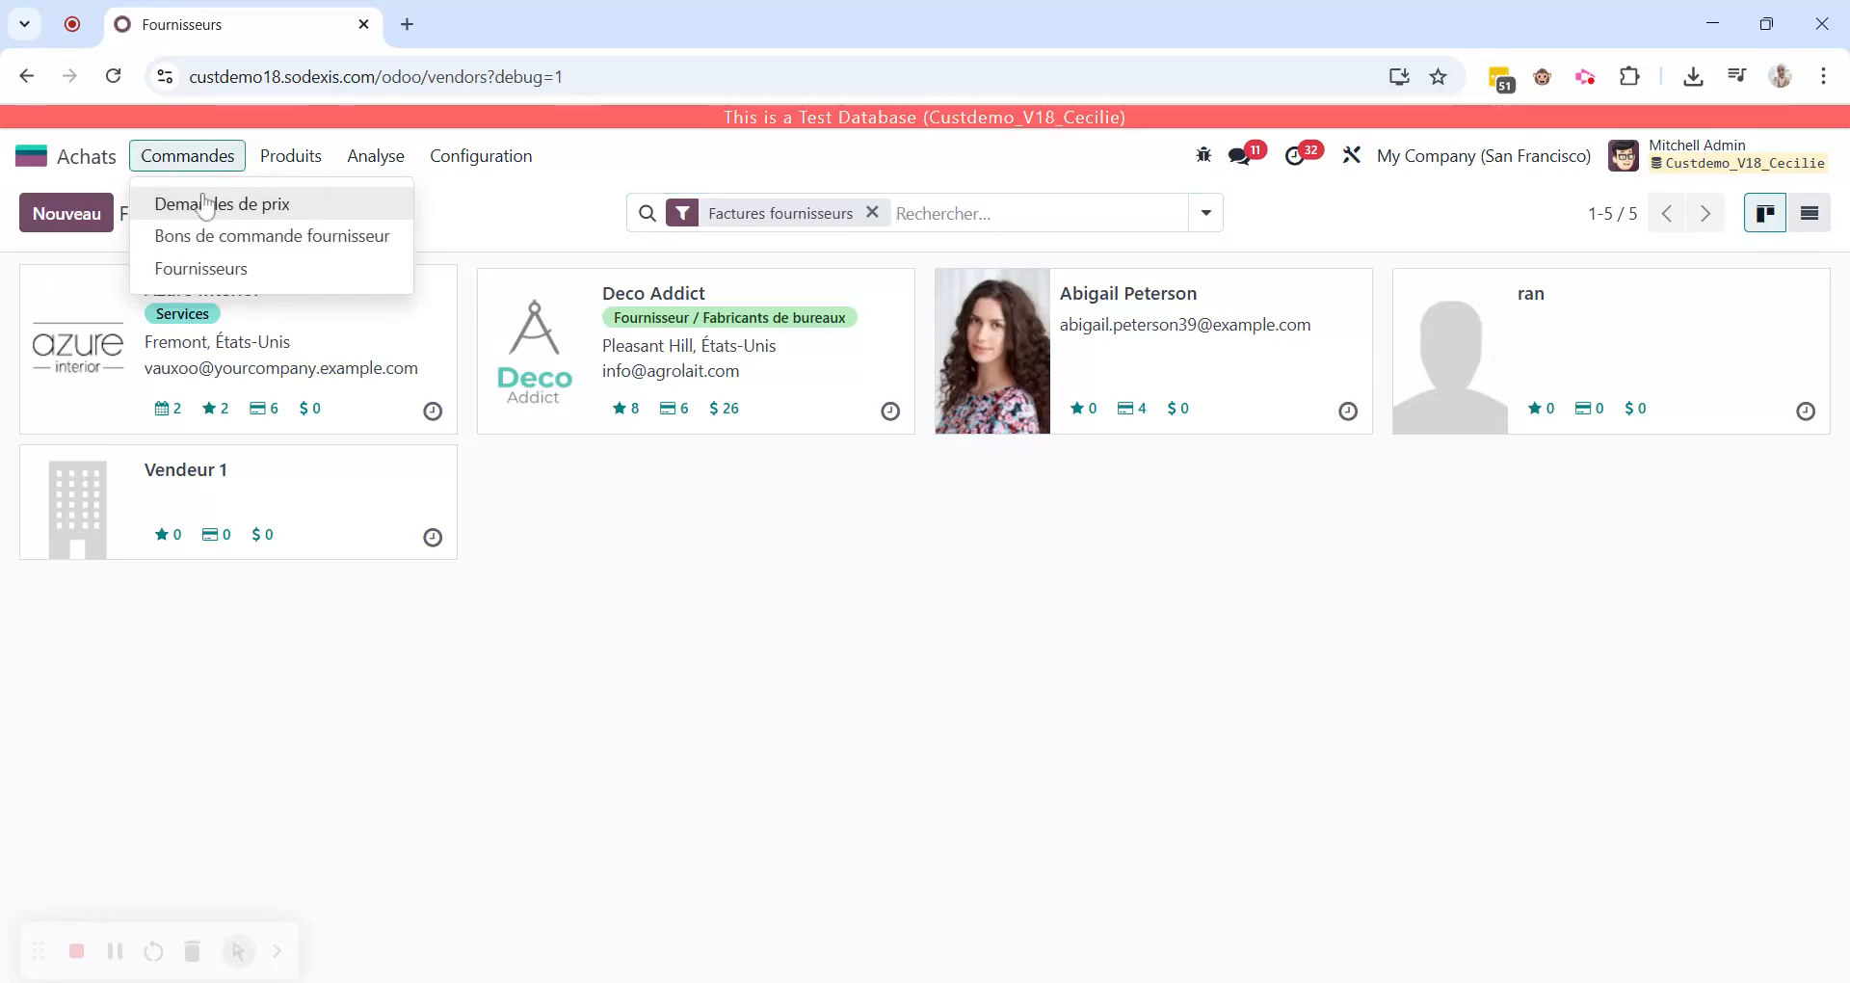
pyautogui.click(198, 205)
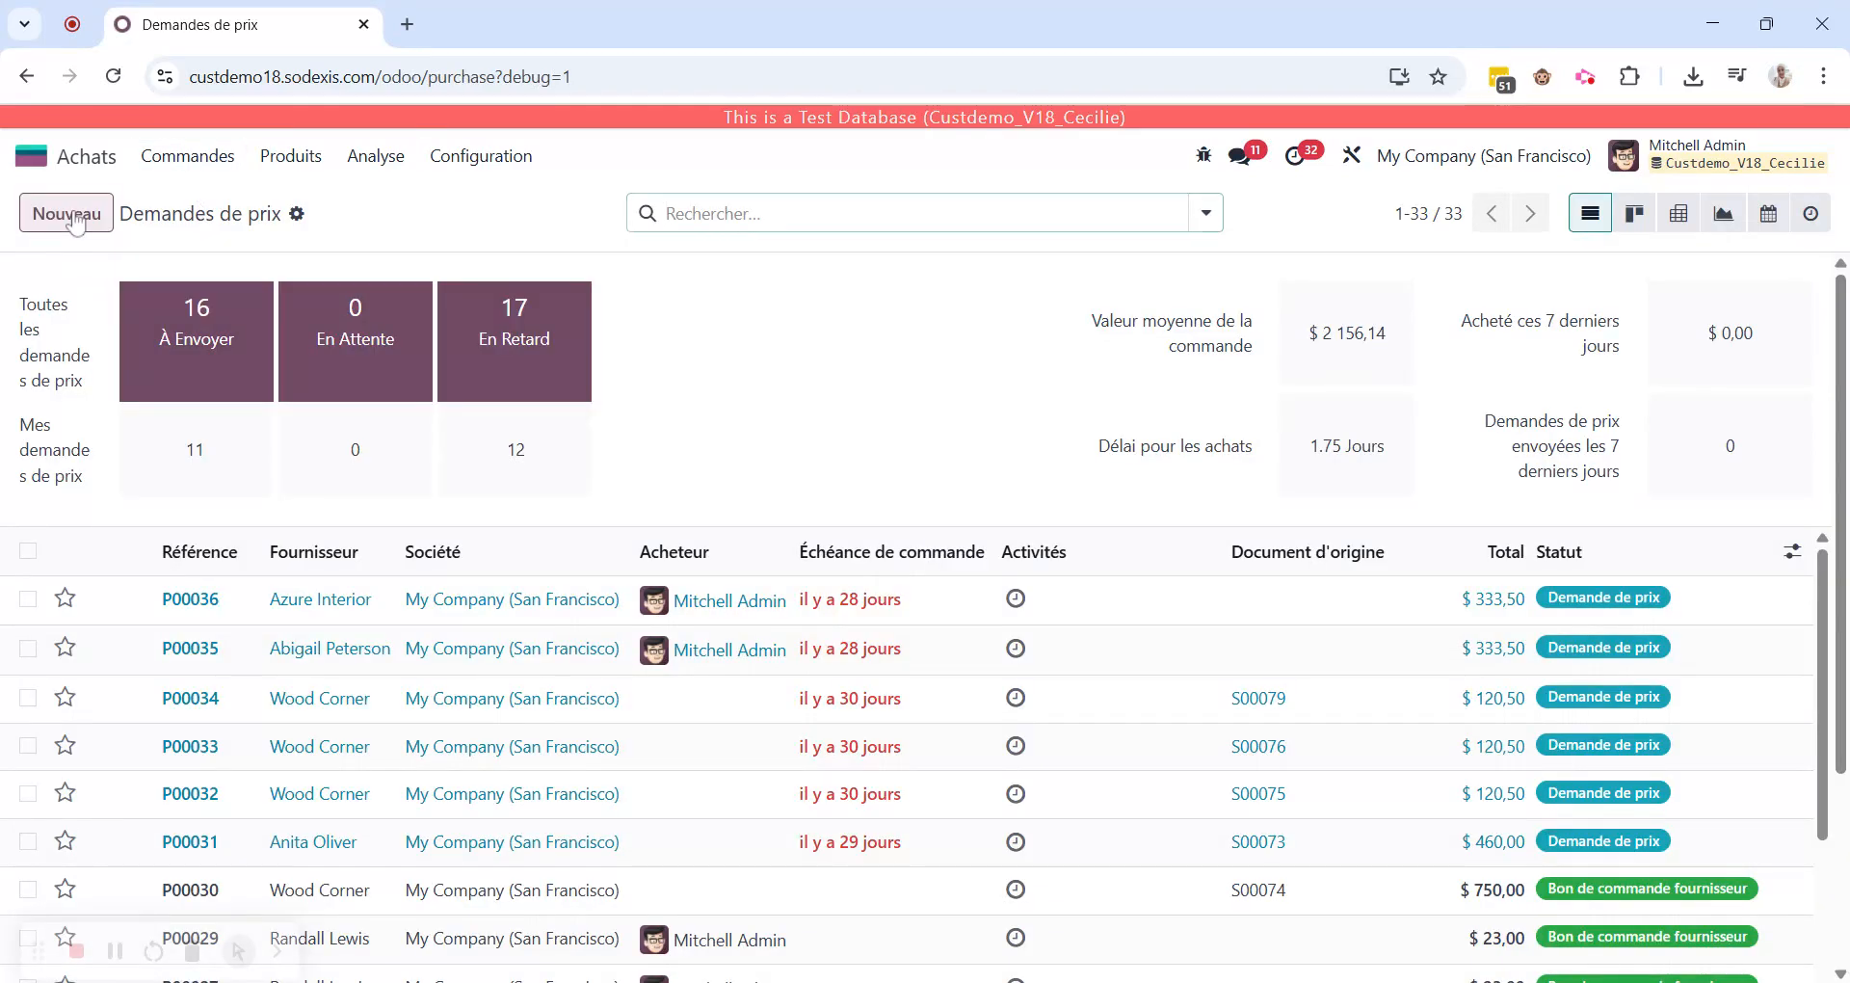
pyautogui.click(66, 213)
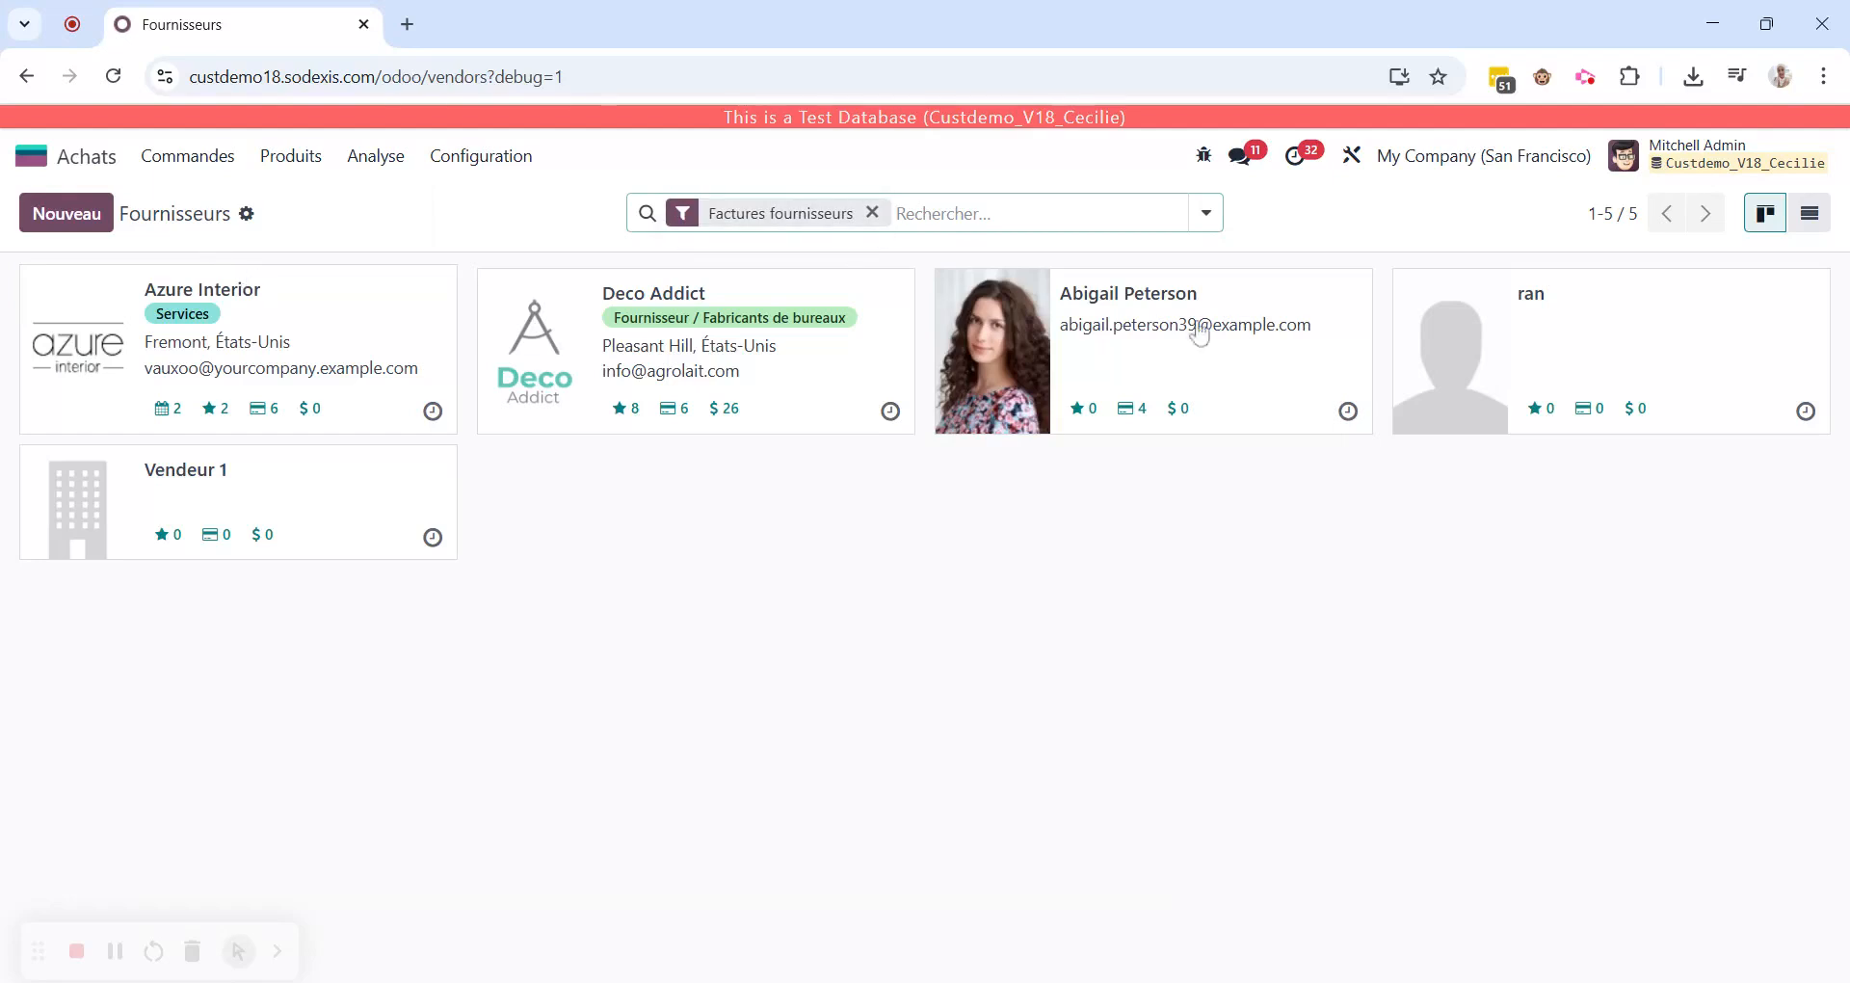
# Open the edited individual's record from the vendor list, set Rang des fournisseurs to 20, and save it.
pyautogui.click(1178, 391)
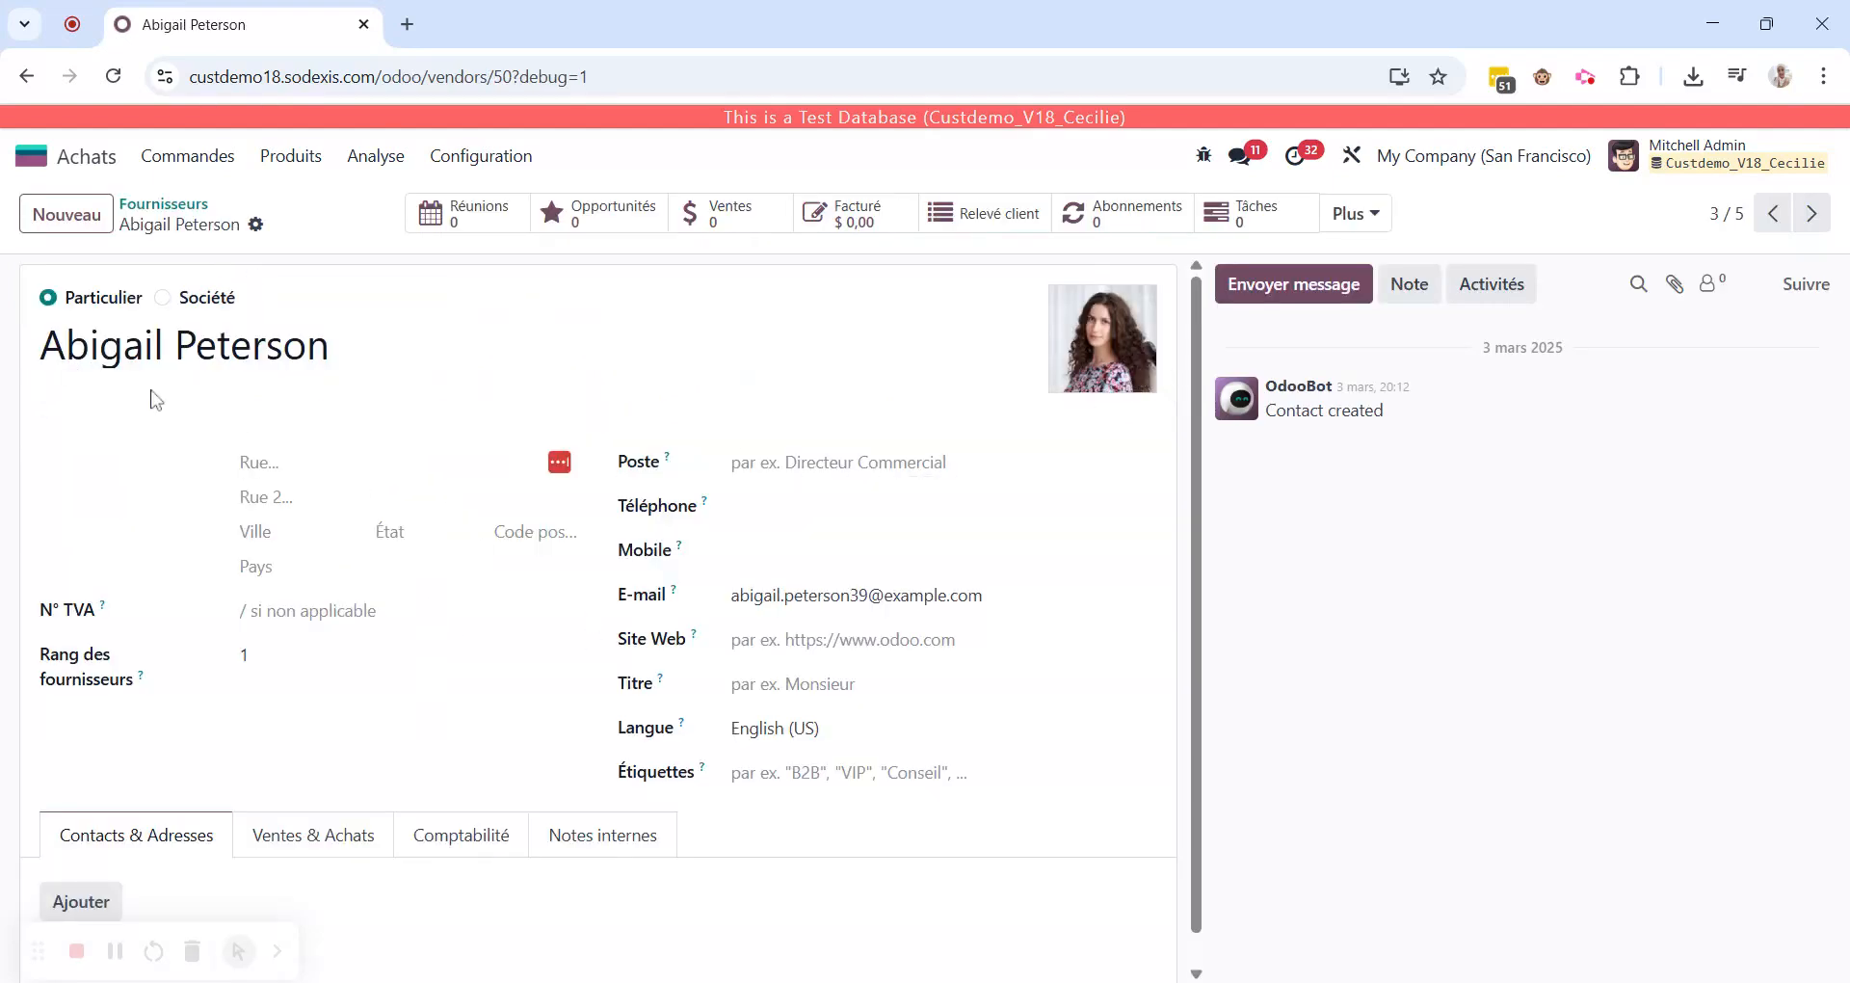
pyautogui.doubleClick(245, 656)
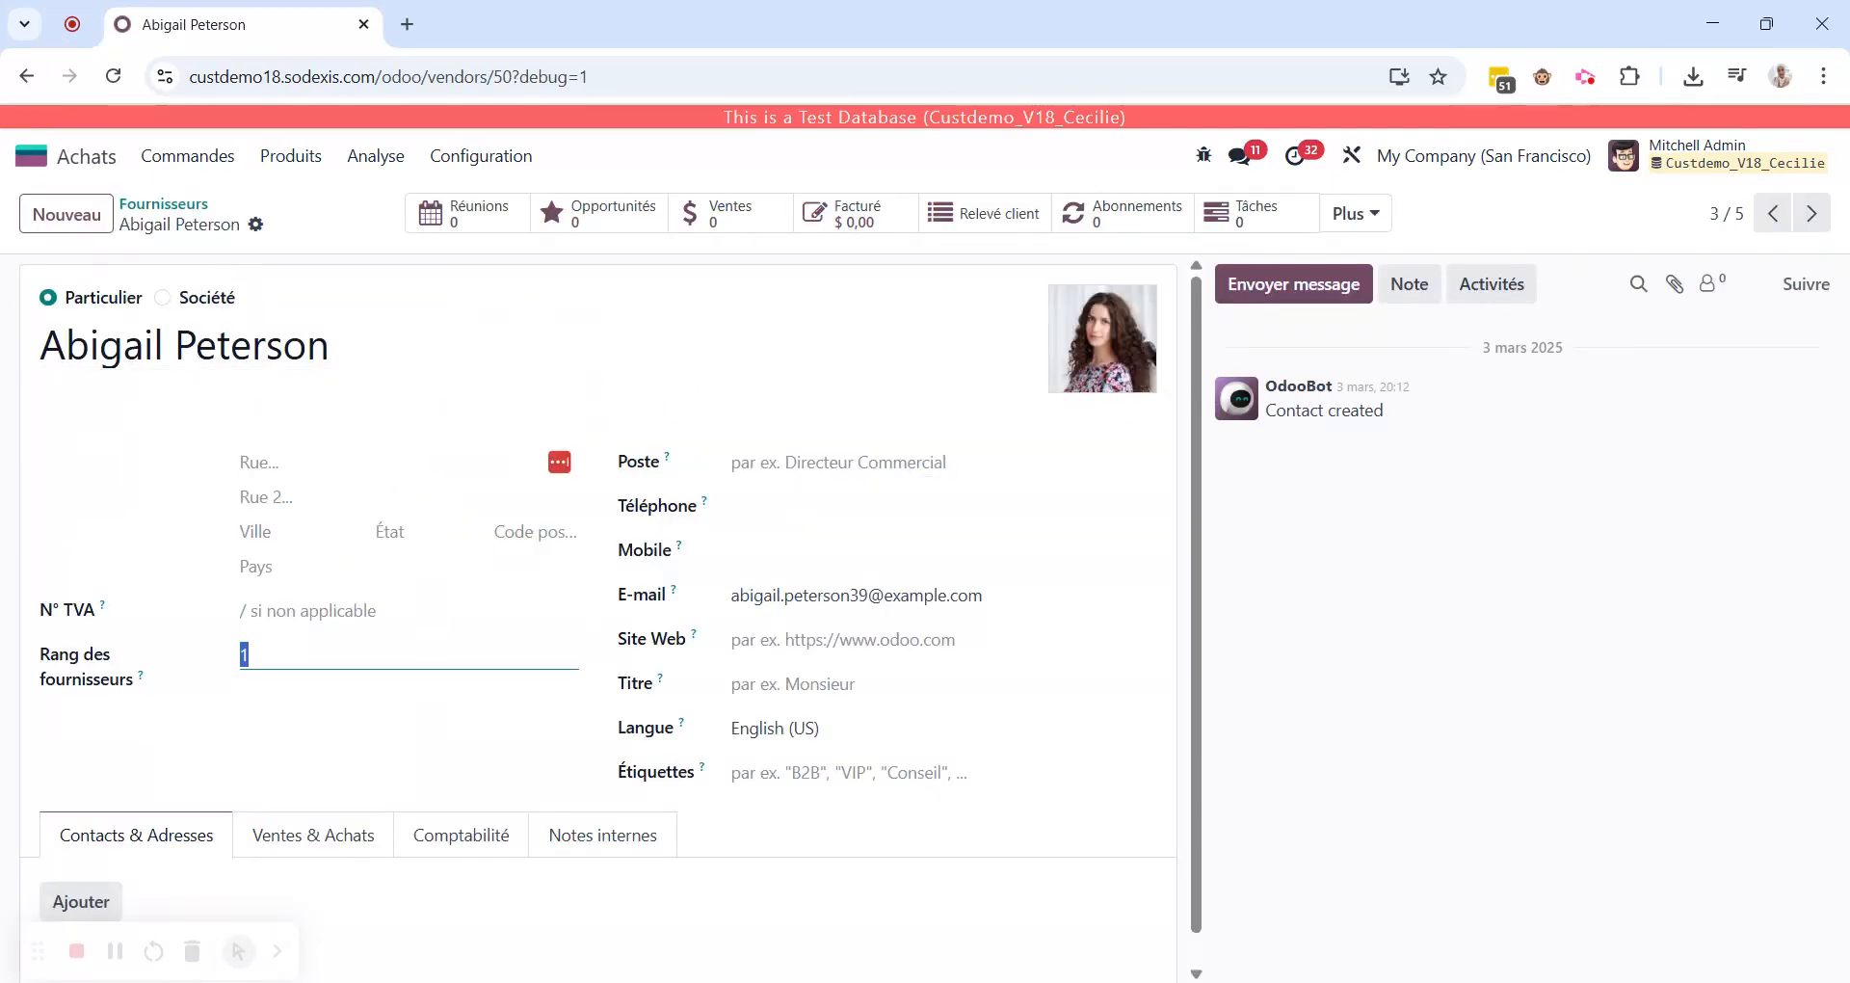
pyautogui.write('20')
pyautogui.click(295, 225)
# Examine the order of Fournisseur choices on a new request for quotation, discard the draft, and return to the home page.
pyautogui.click(186, 157)
pyautogui.click(206, 193)
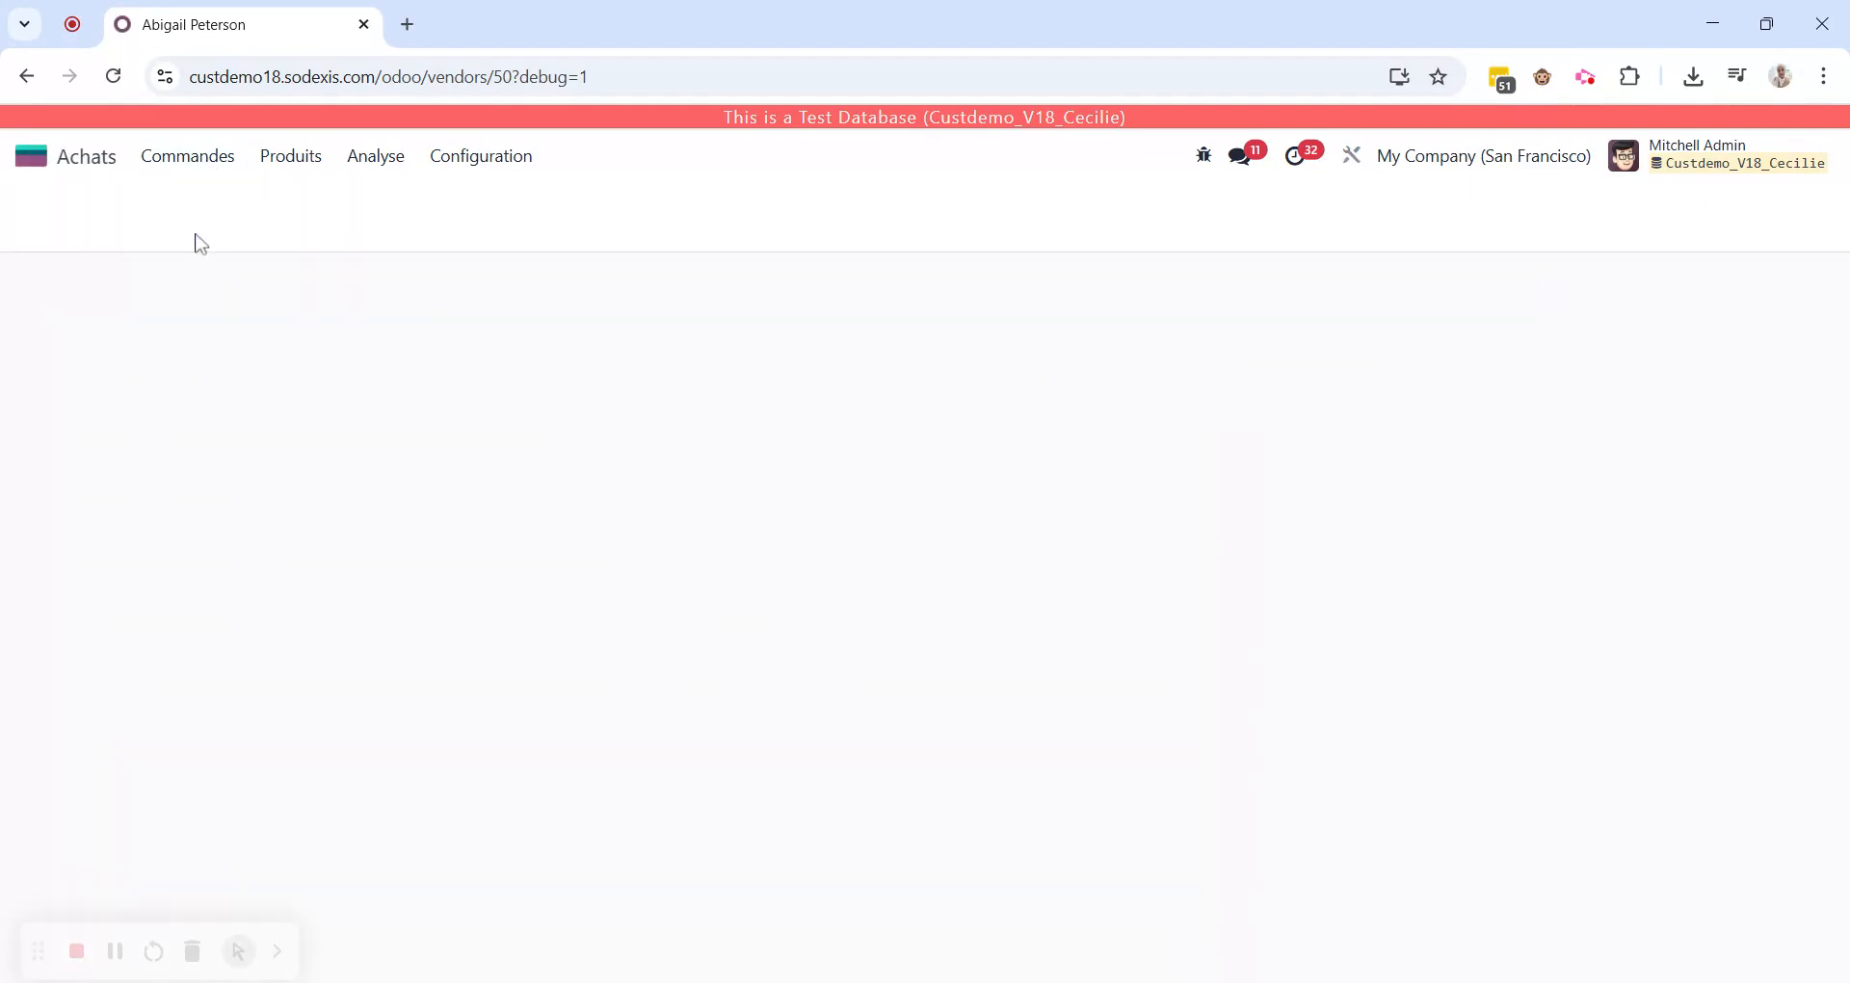
pyautogui.click(66, 214)
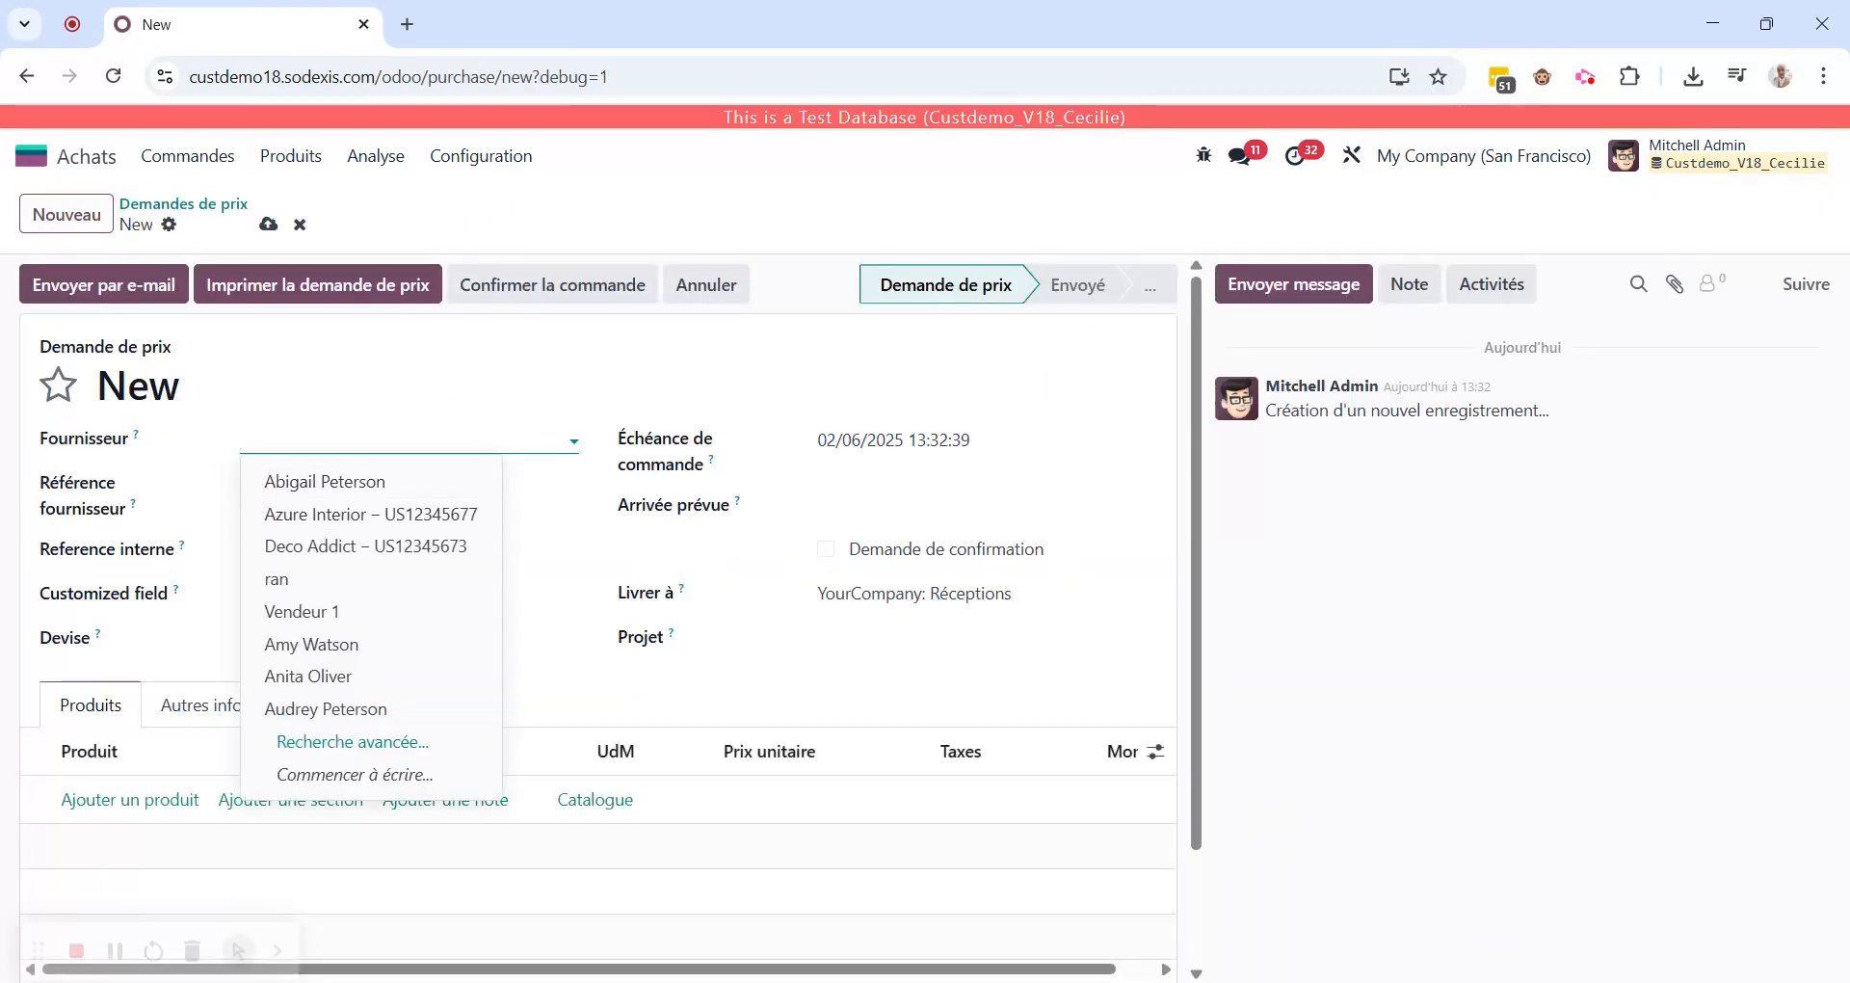
pyautogui.click(328, 490)
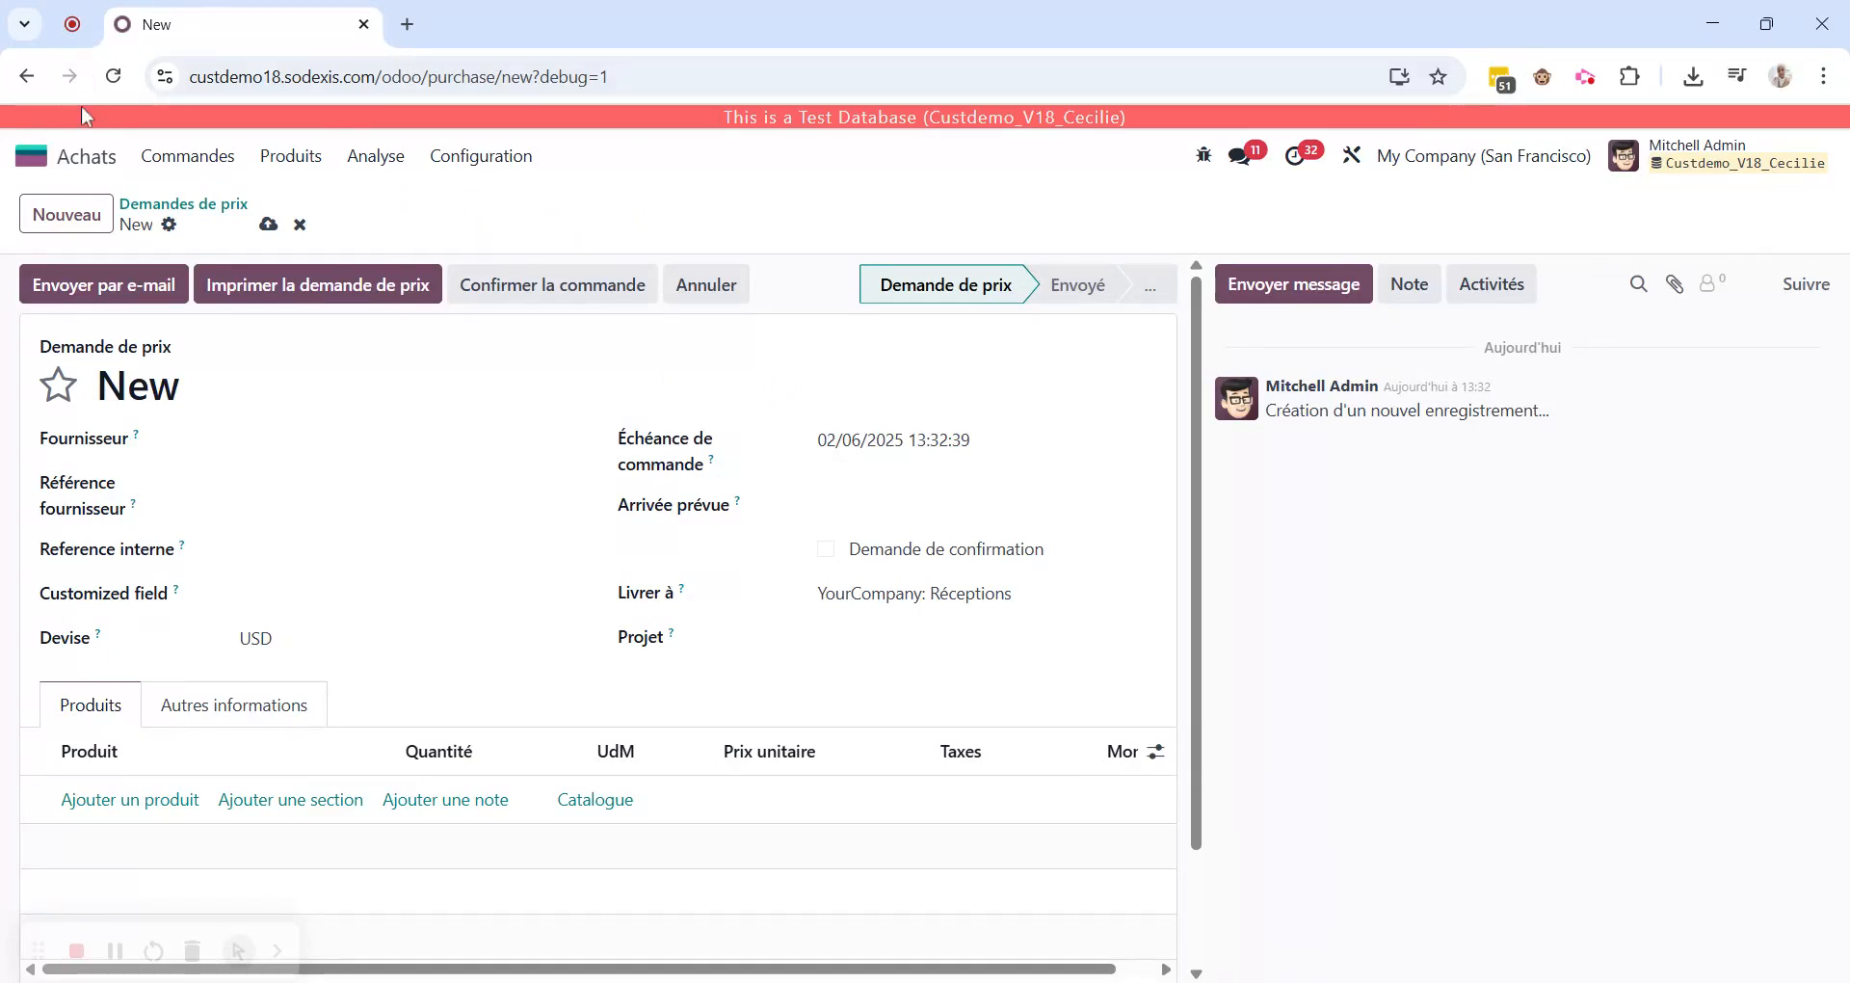
pyautogui.click(300, 223)
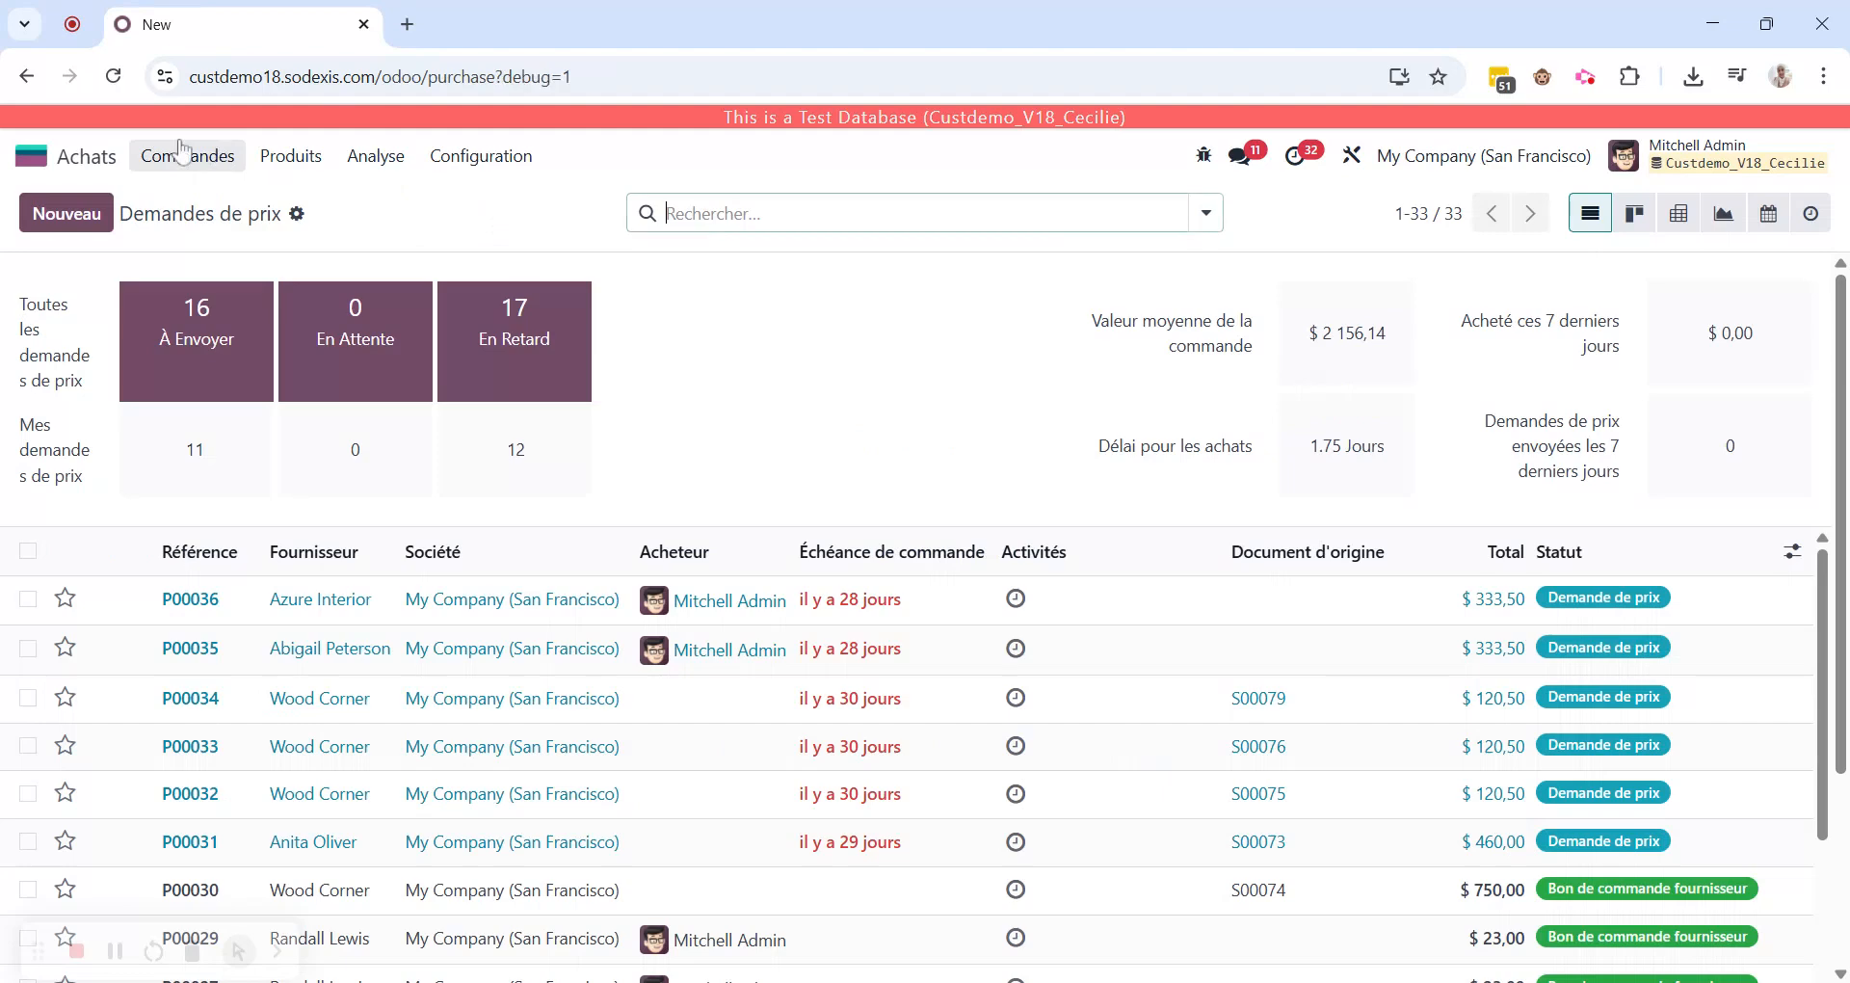
pyautogui.click(37, 156)
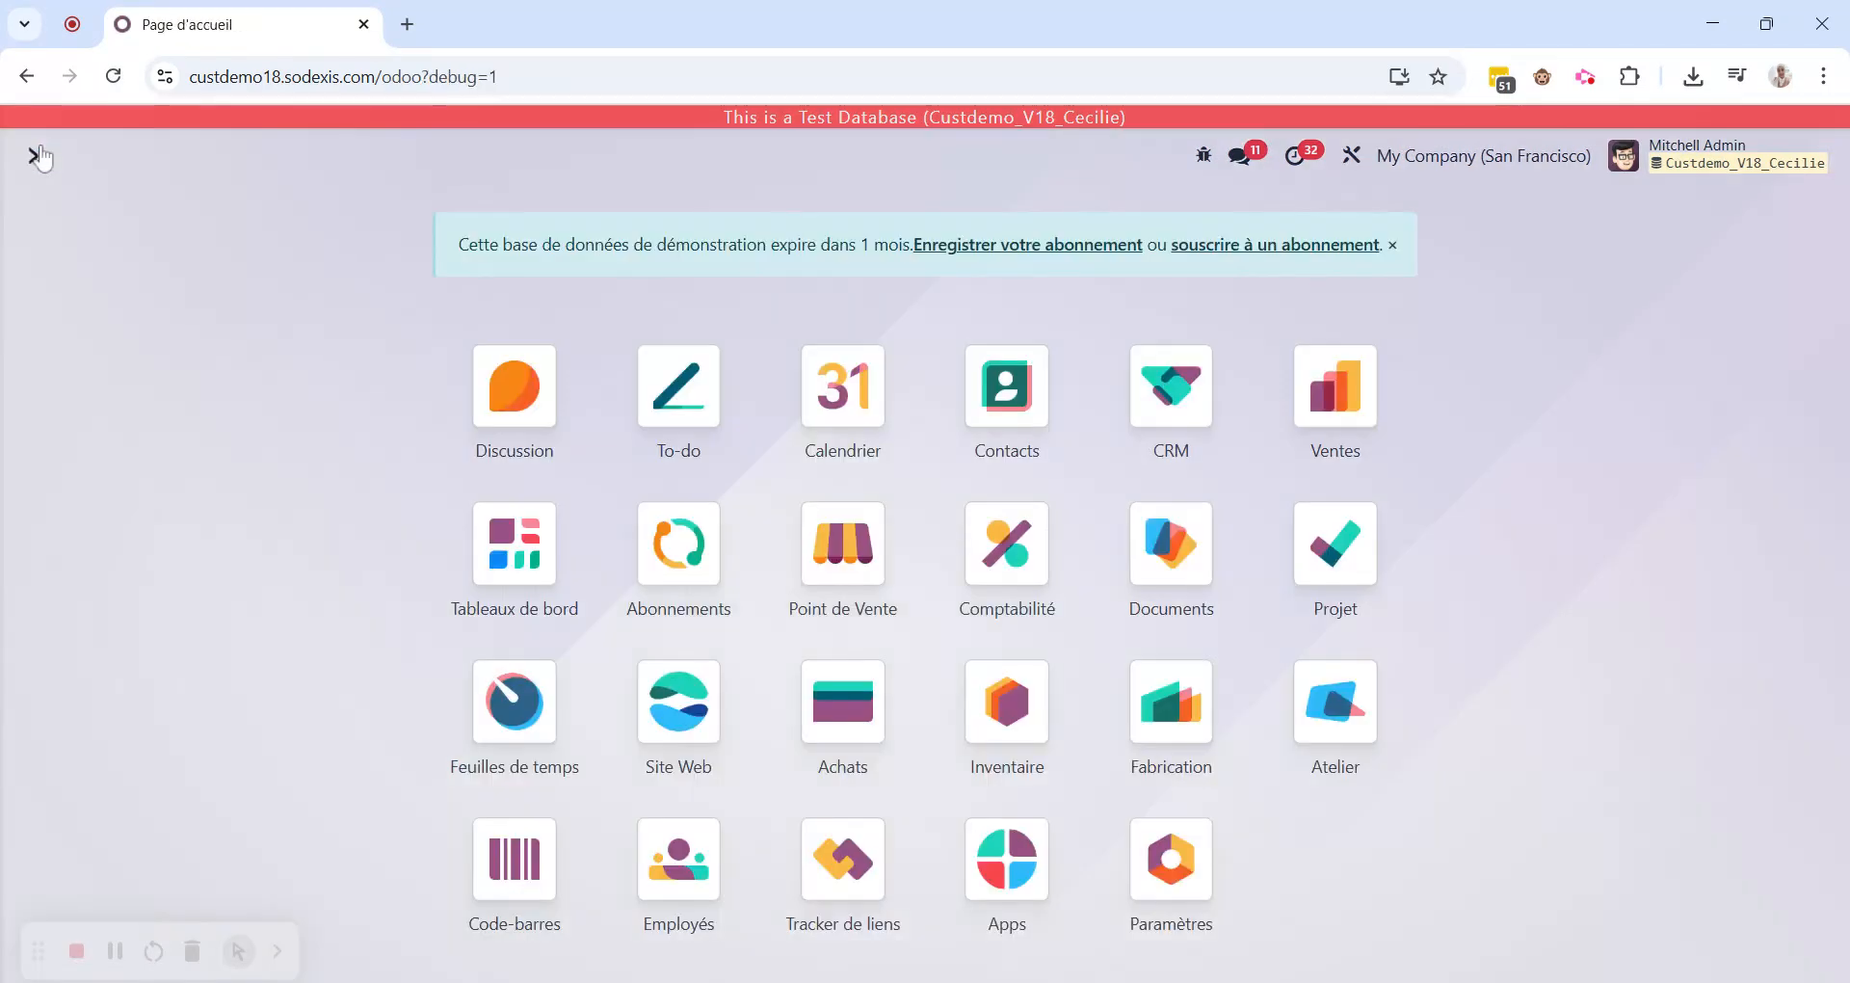